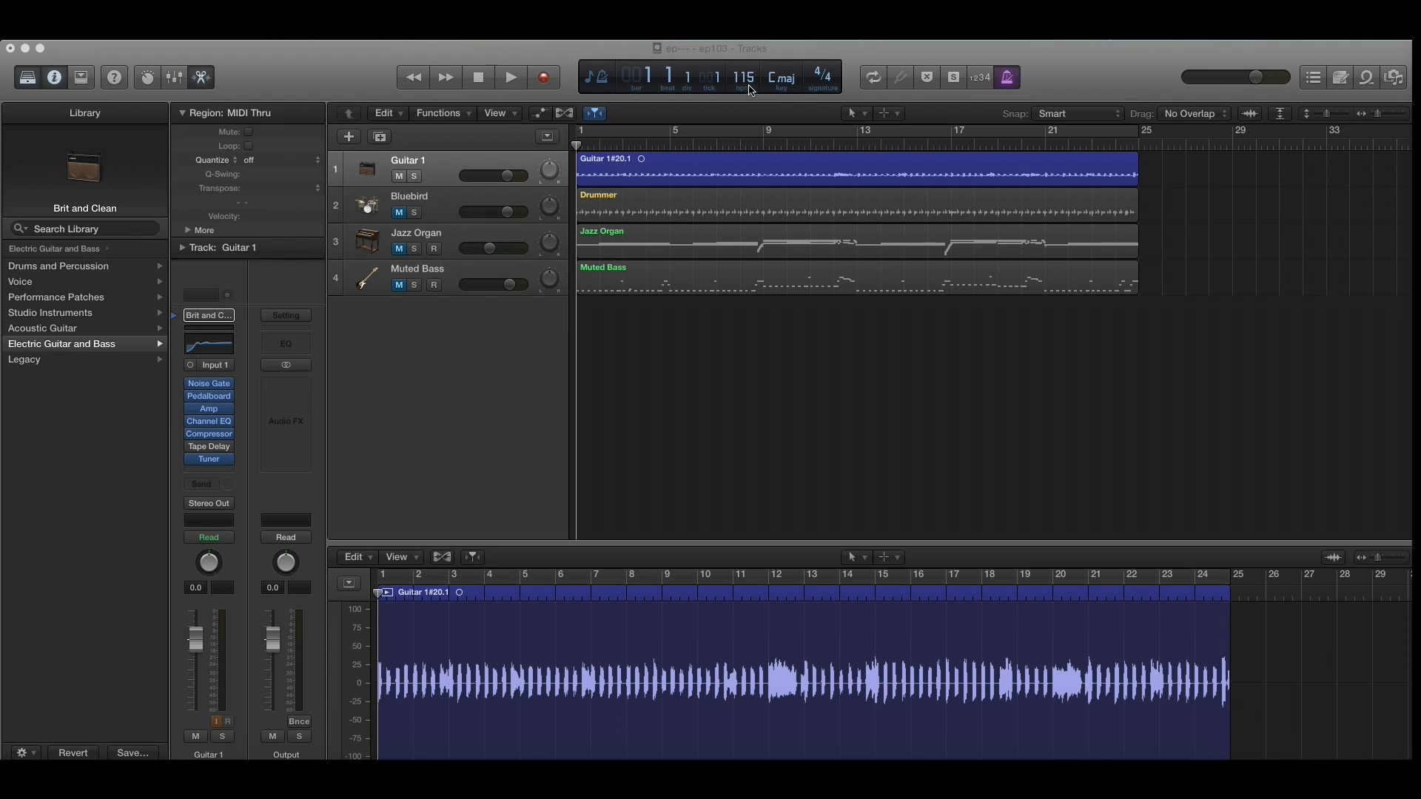
# Step: Mute the Guitar 1 track and play the project with only the metronome sounding
pyautogui.click(1008, 83)
pyautogui.click(1009, 82)
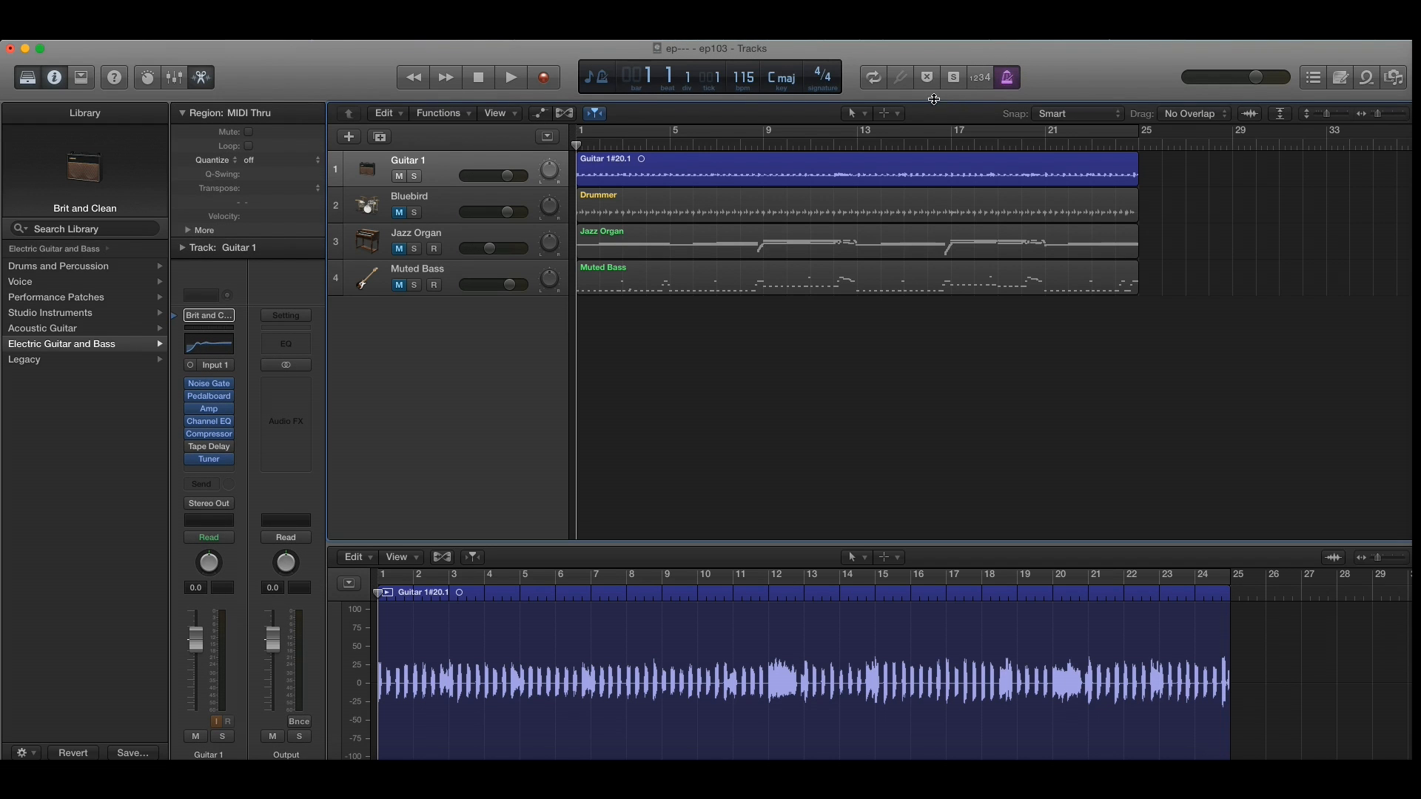
pyautogui.click(512, 79)
pyautogui.press('space')
pyautogui.click(398, 177)
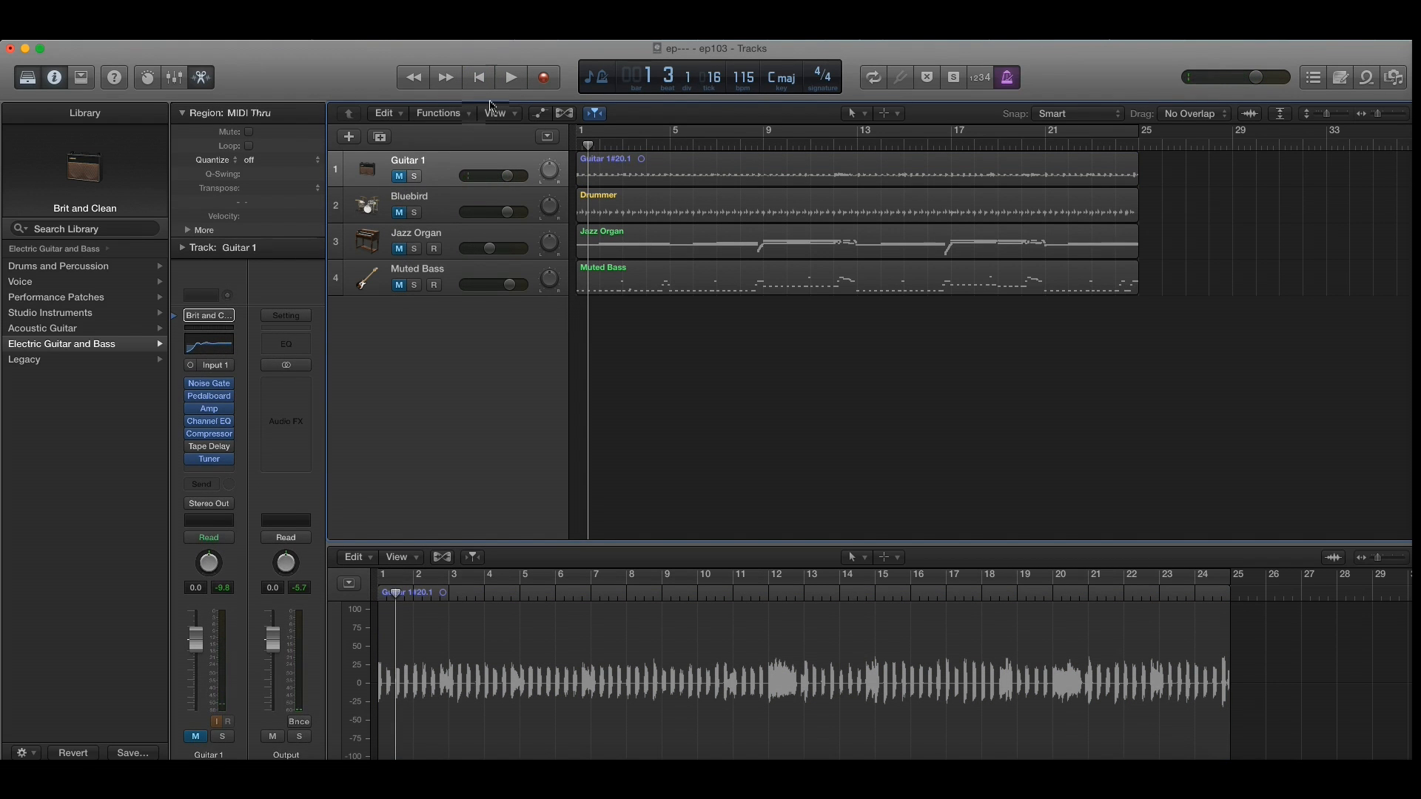
pyautogui.click(512, 79)
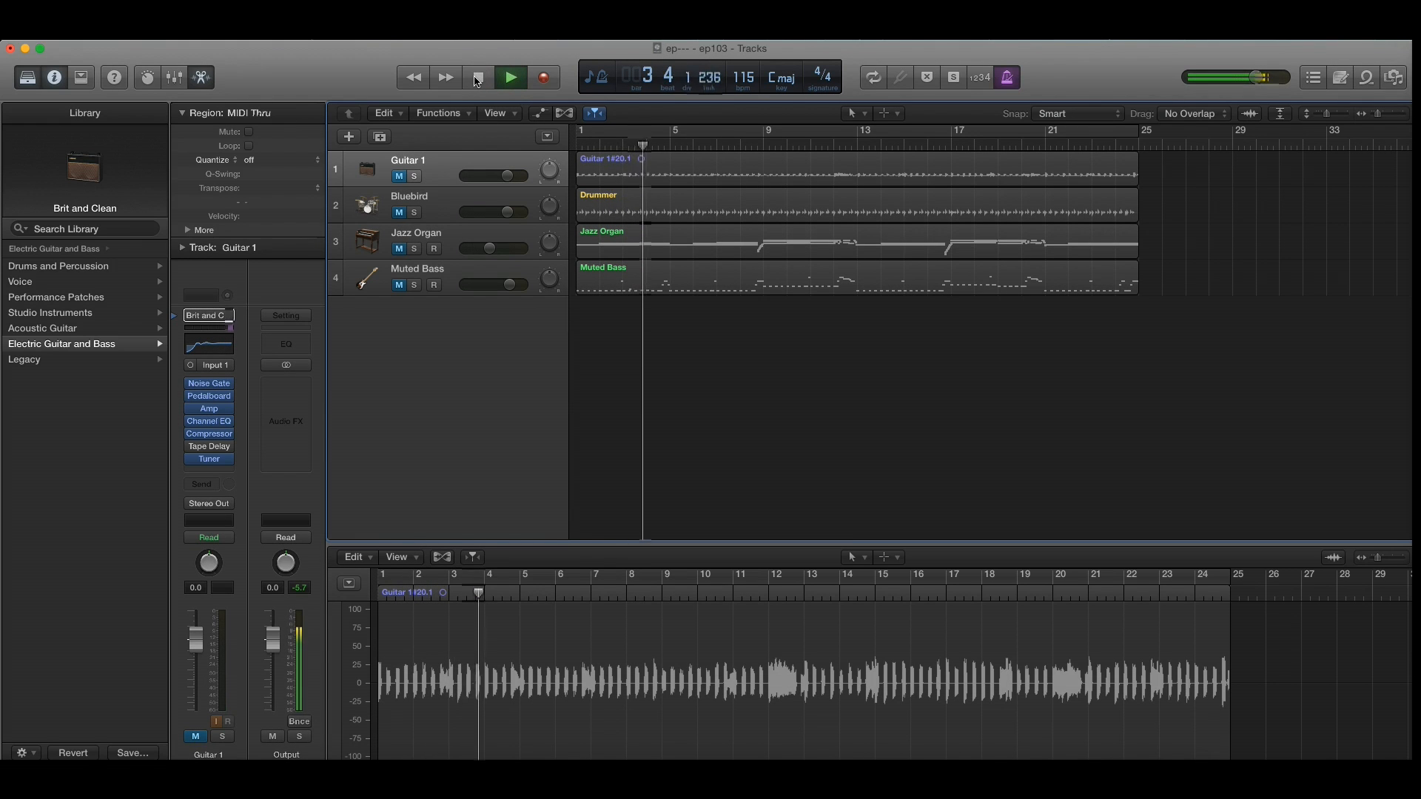
pyautogui.click(478, 78)
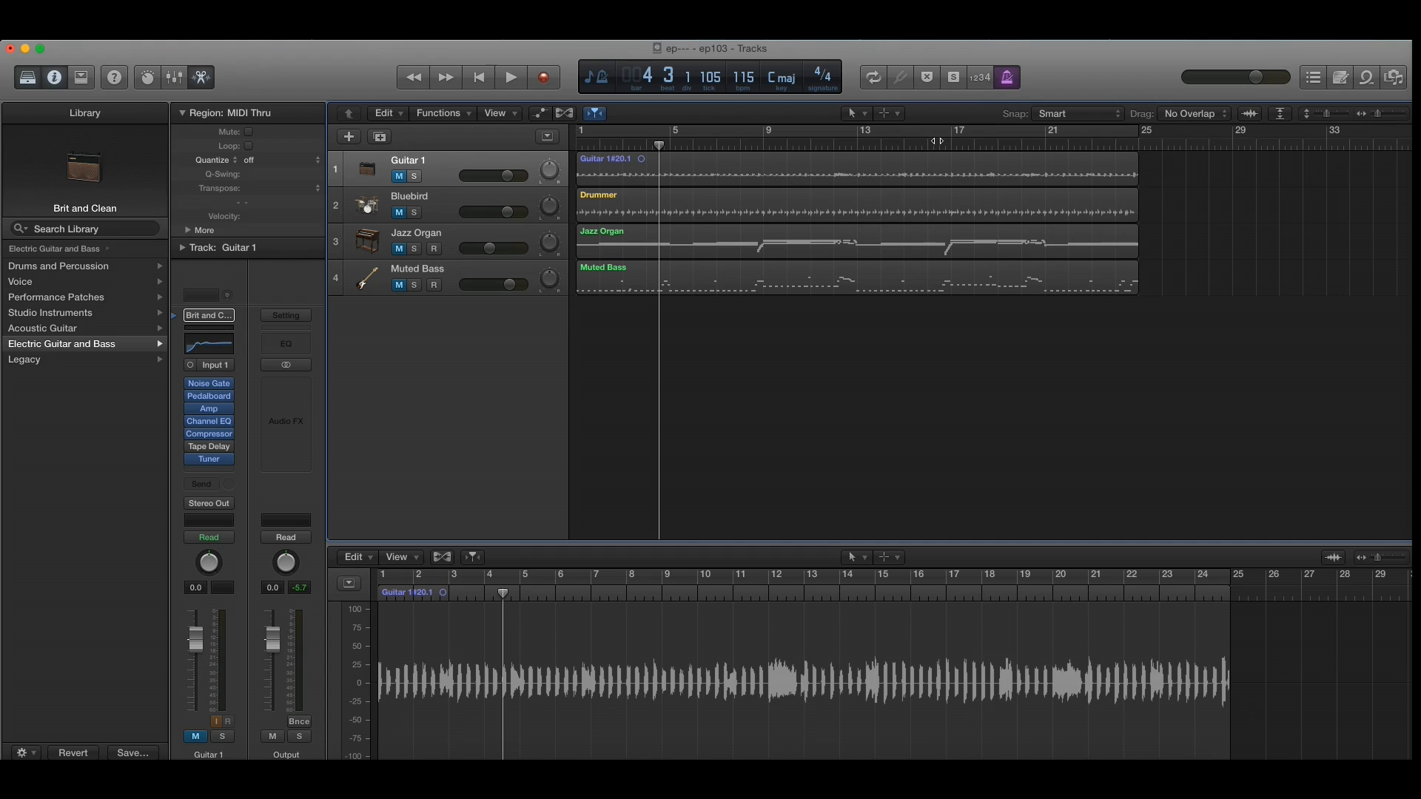
# Step: Turn off the metronome and return the playhead to the start of the project
pyautogui.click(982, 79)
pyautogui.click(980, 78)
pyautogui.click(1006, 89)
pyautogui.click(554, 145)
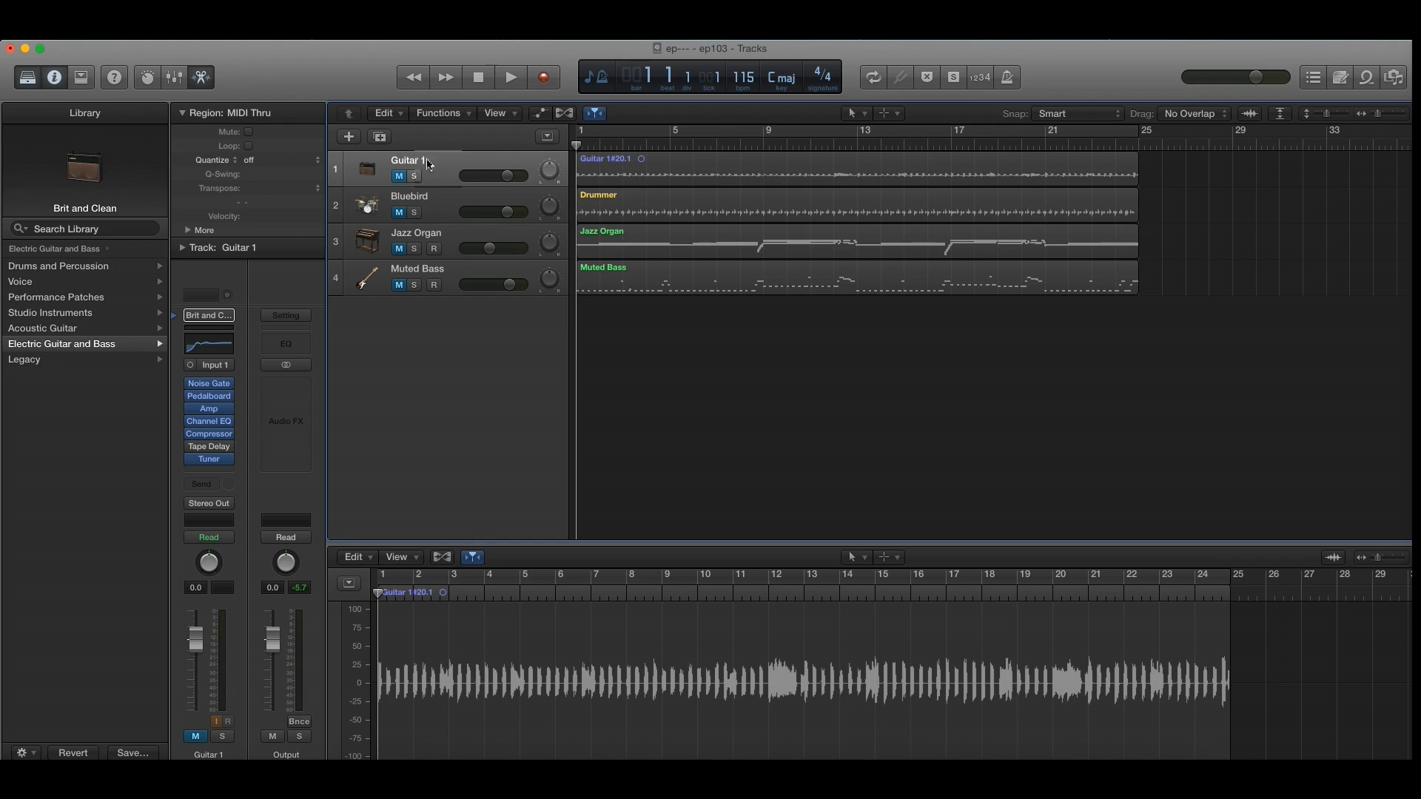
# Step: Unmute the Guitar 1 track and play it on its own without the metronome
pyautogui.click(400, 177)
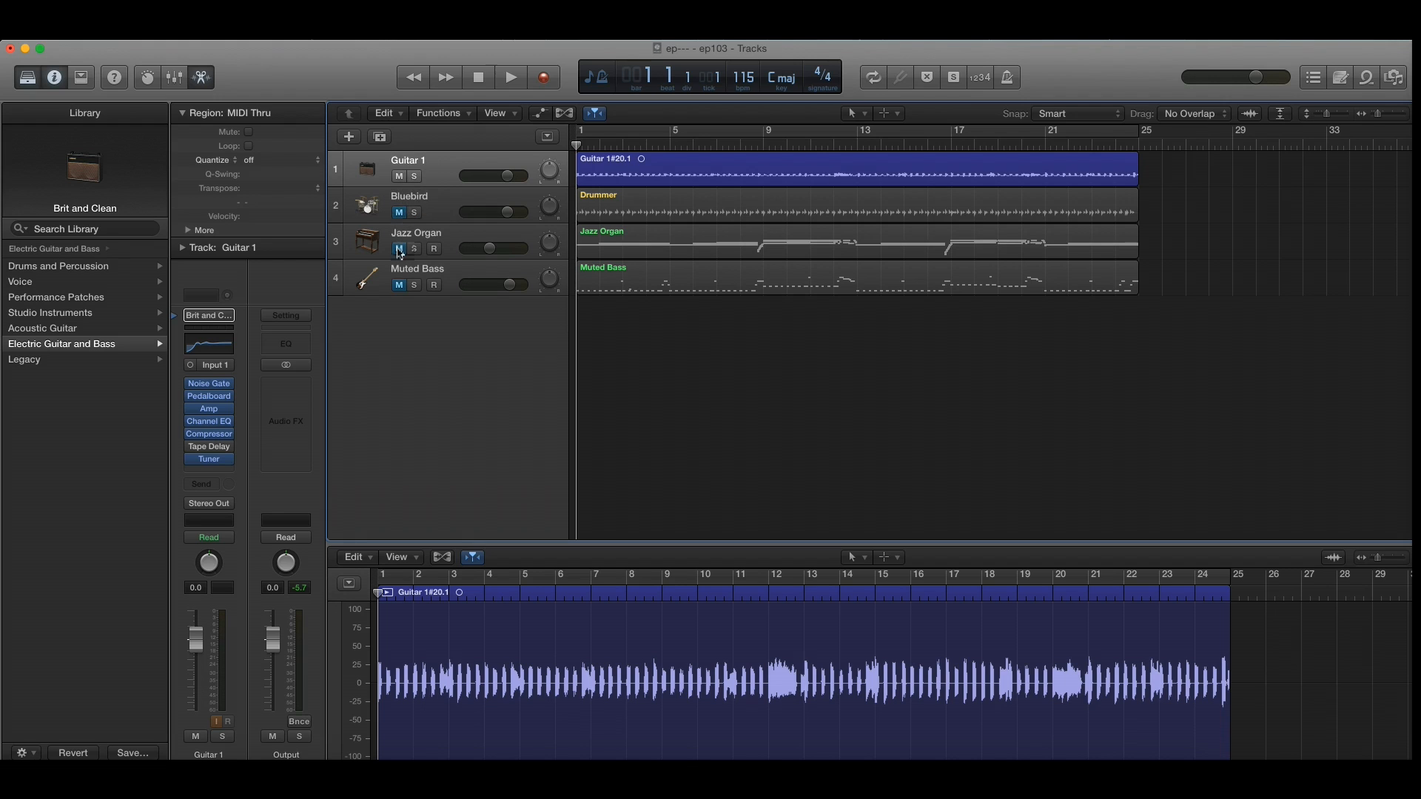
pyautogui.click(512, 79)
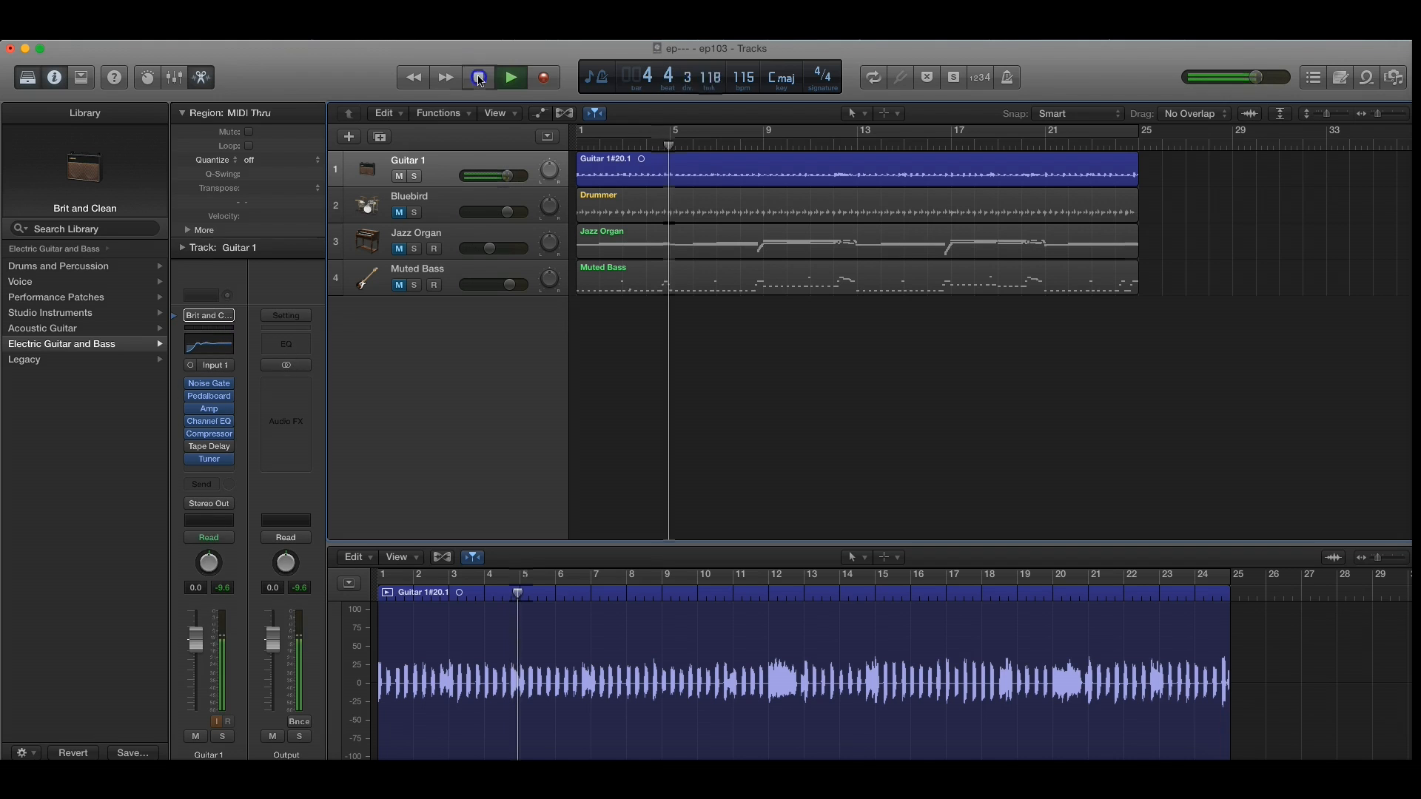
pyautogui.click(481, 80)
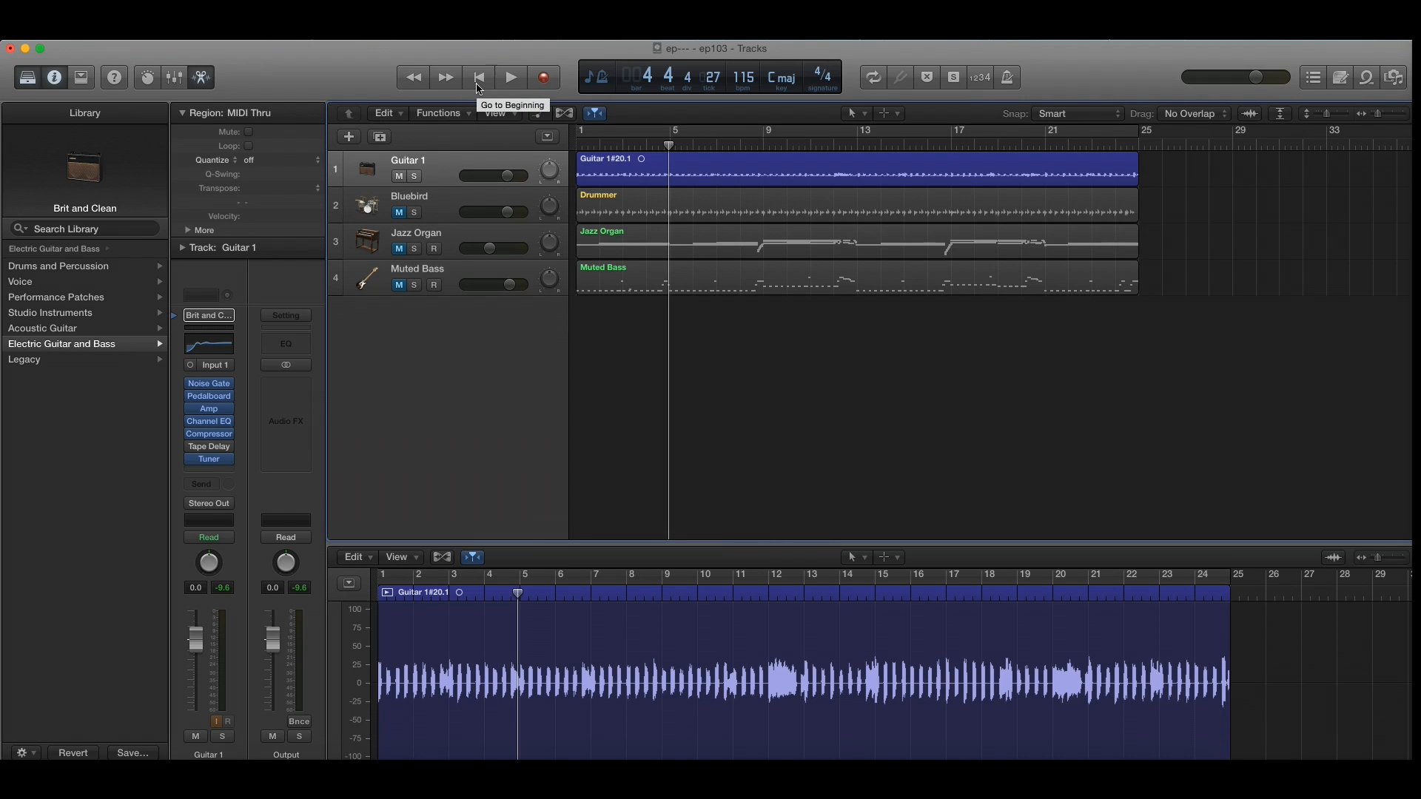
# Step: Turn on the metronome, play the guitar against it, and switch the metronome off again
pyautogui.click(1007, 77)
pyautogui.click(515, 79)
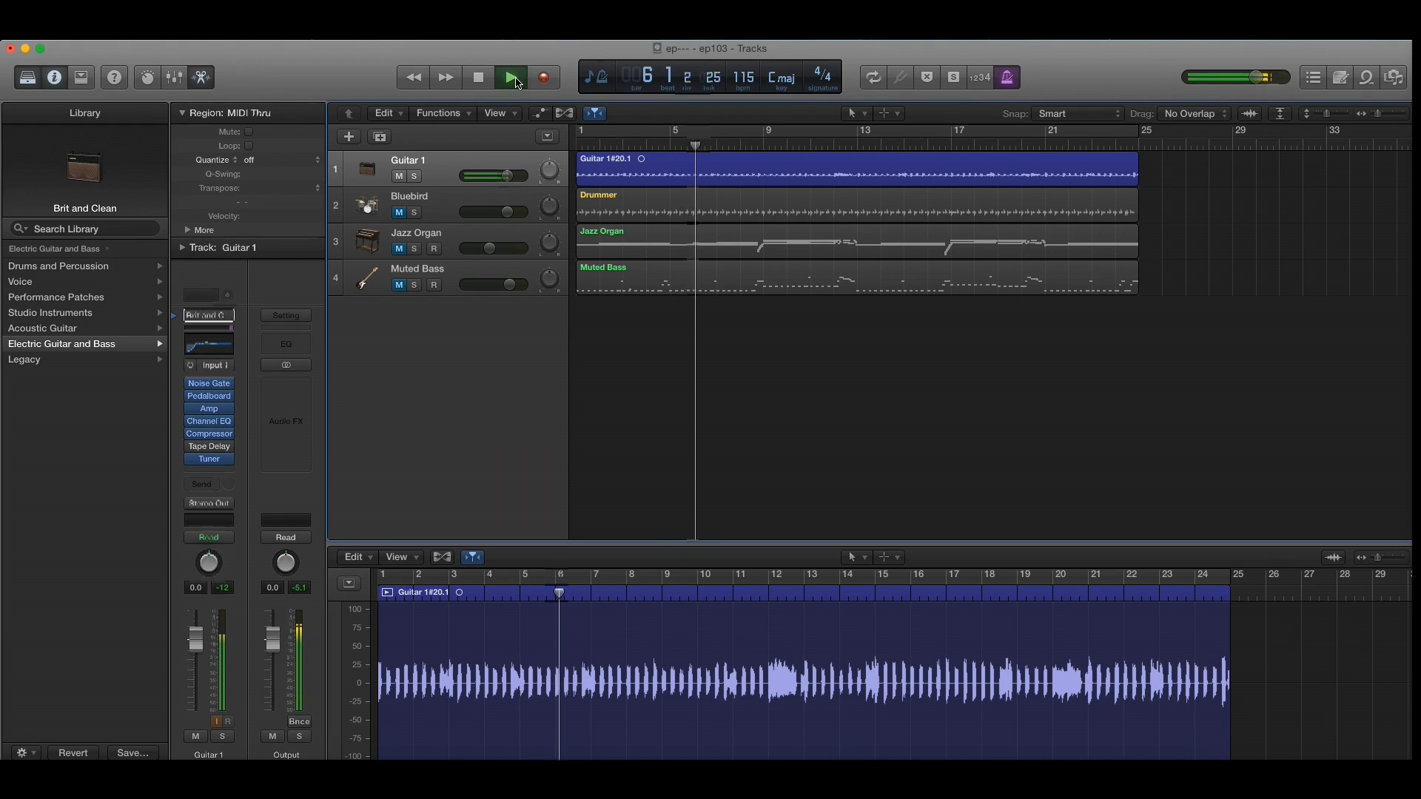
pyautogui.click(516, 78)
pyautogui.click(1006, 77)
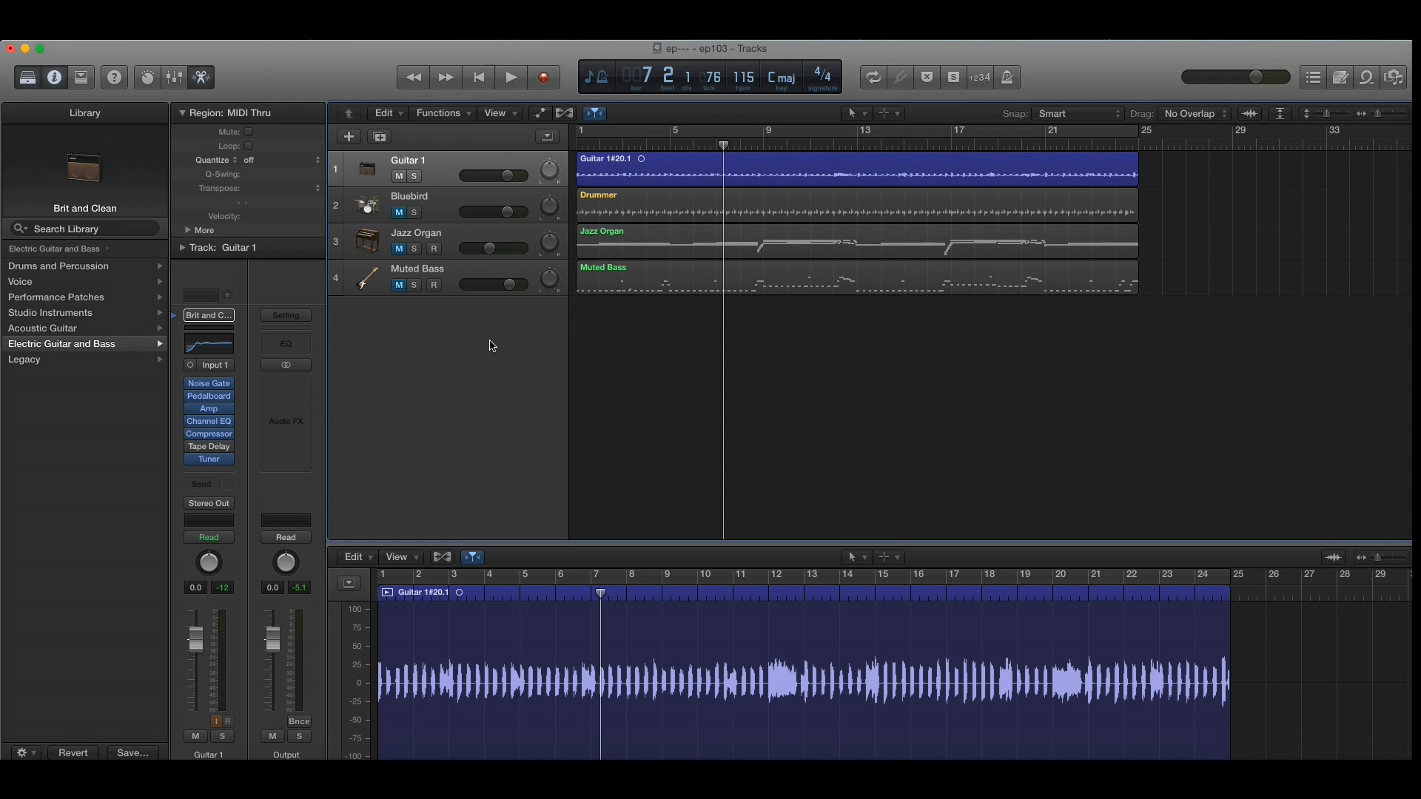
# Step: Select the Bluebird drummer track and show the available drummers in the Songwriter genre
pyautogui.click(440, 207)
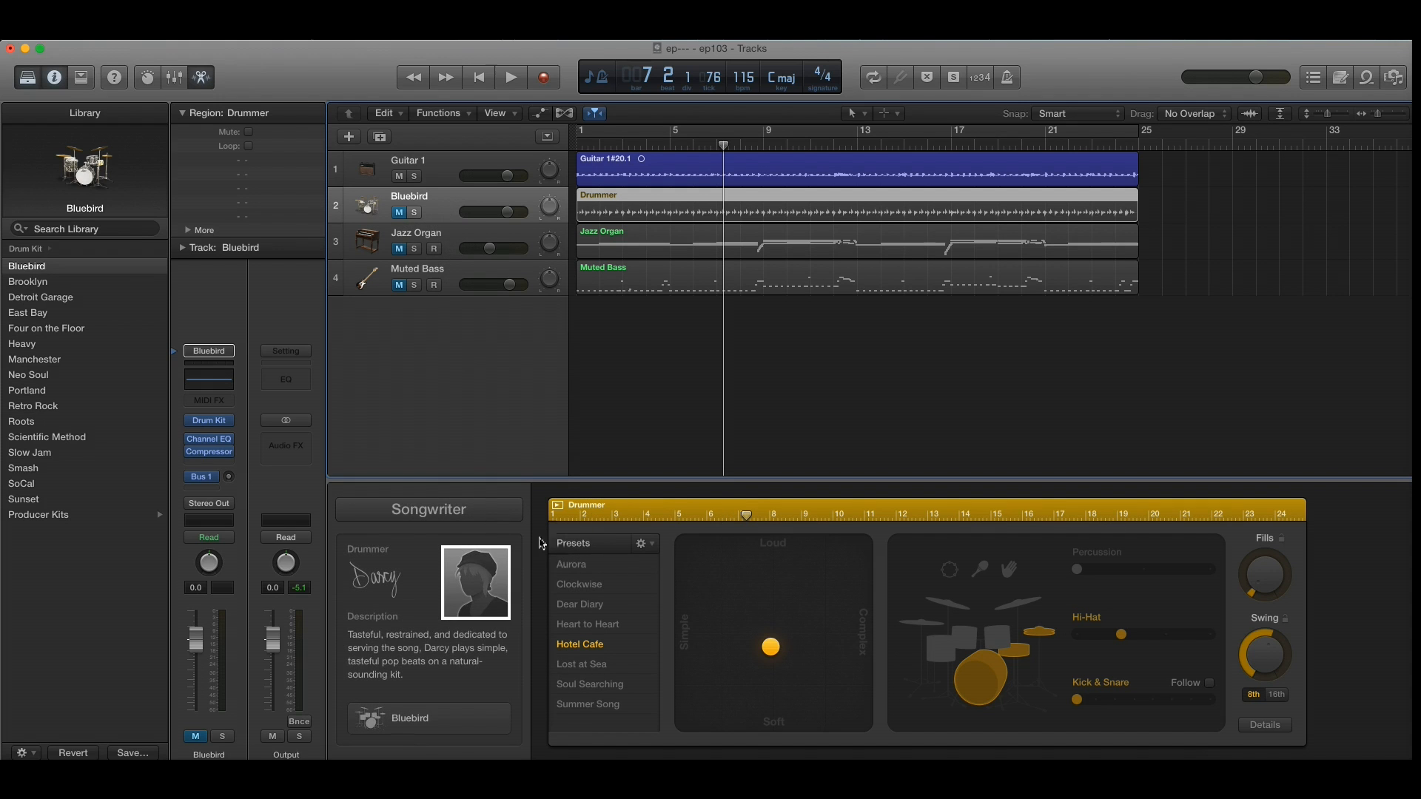
pyautogui.click(453, 509)
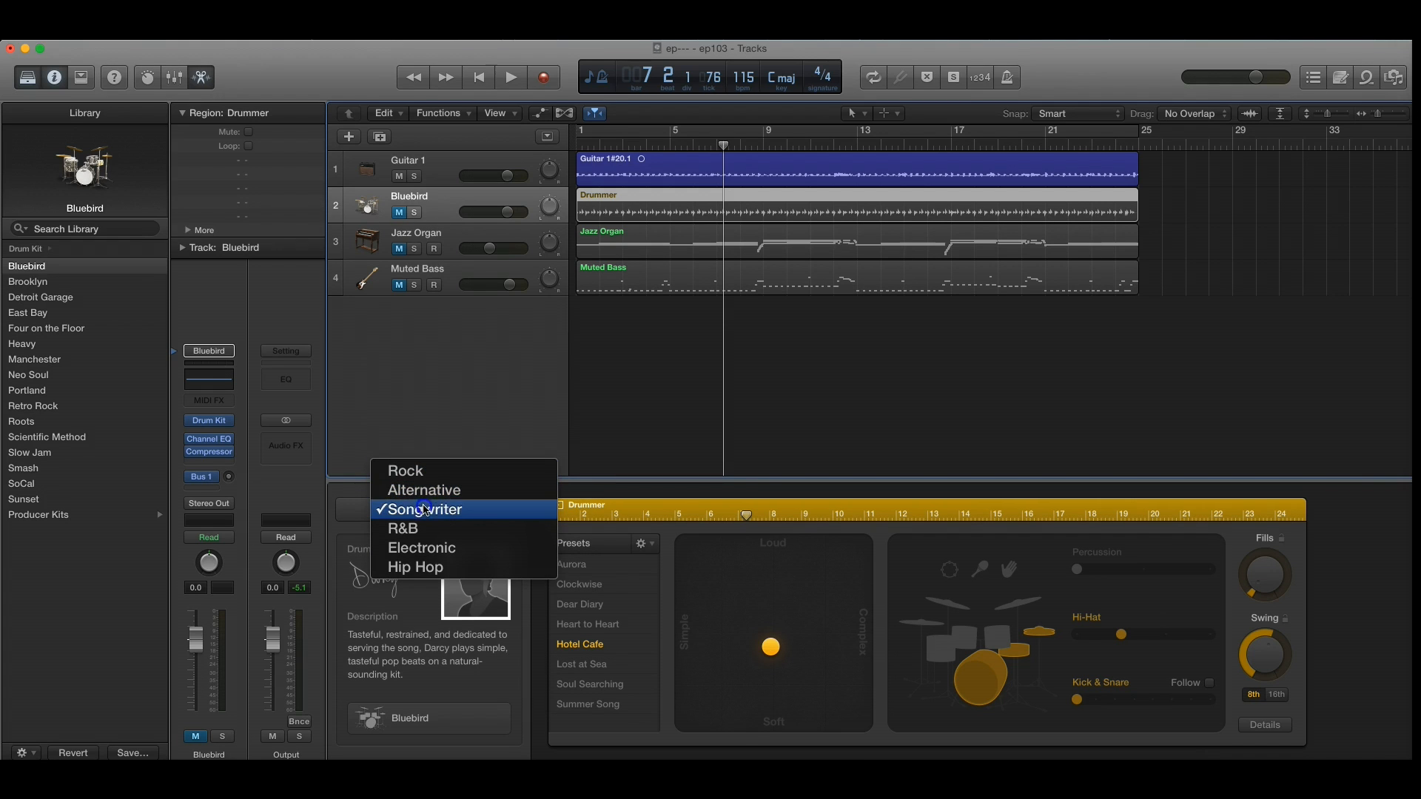
pyautogui.click(427, 511)
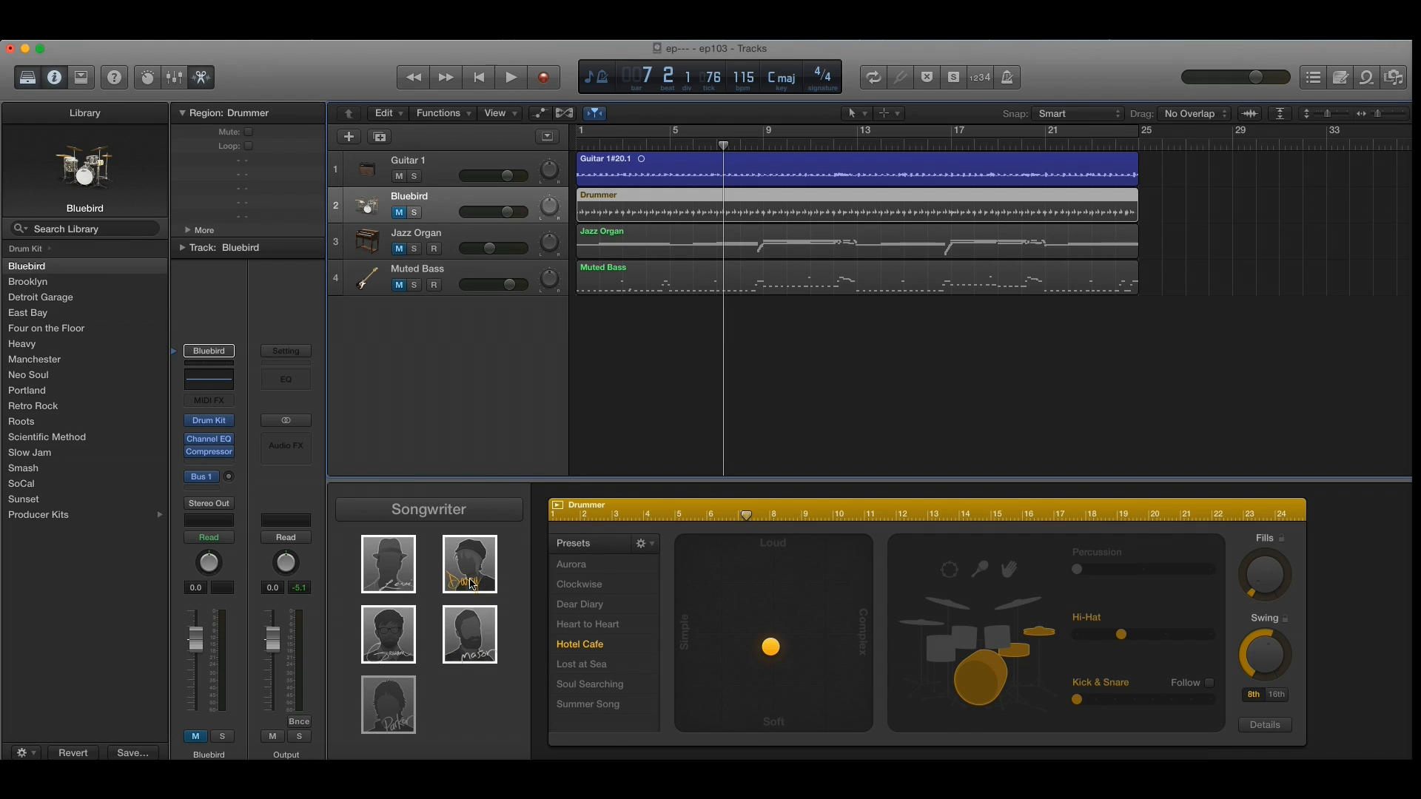
pyautogui.moveTo(469, 580)
# Step: Play the song from the beginning and unmute the Bluebird drummer track
pyautogui.click(479, 77)
pyautogui.click(510, 77)
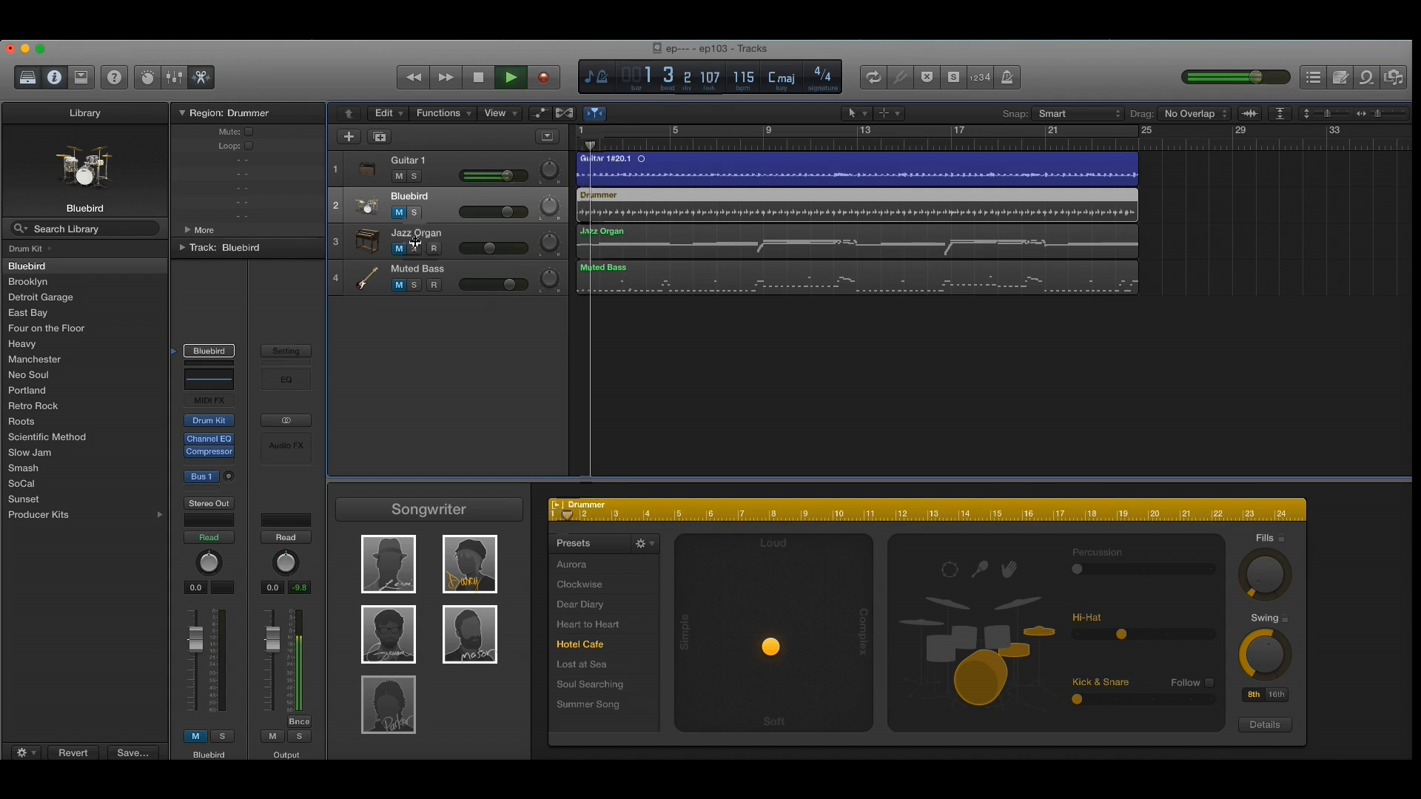
pyautogui.click(400, 214)
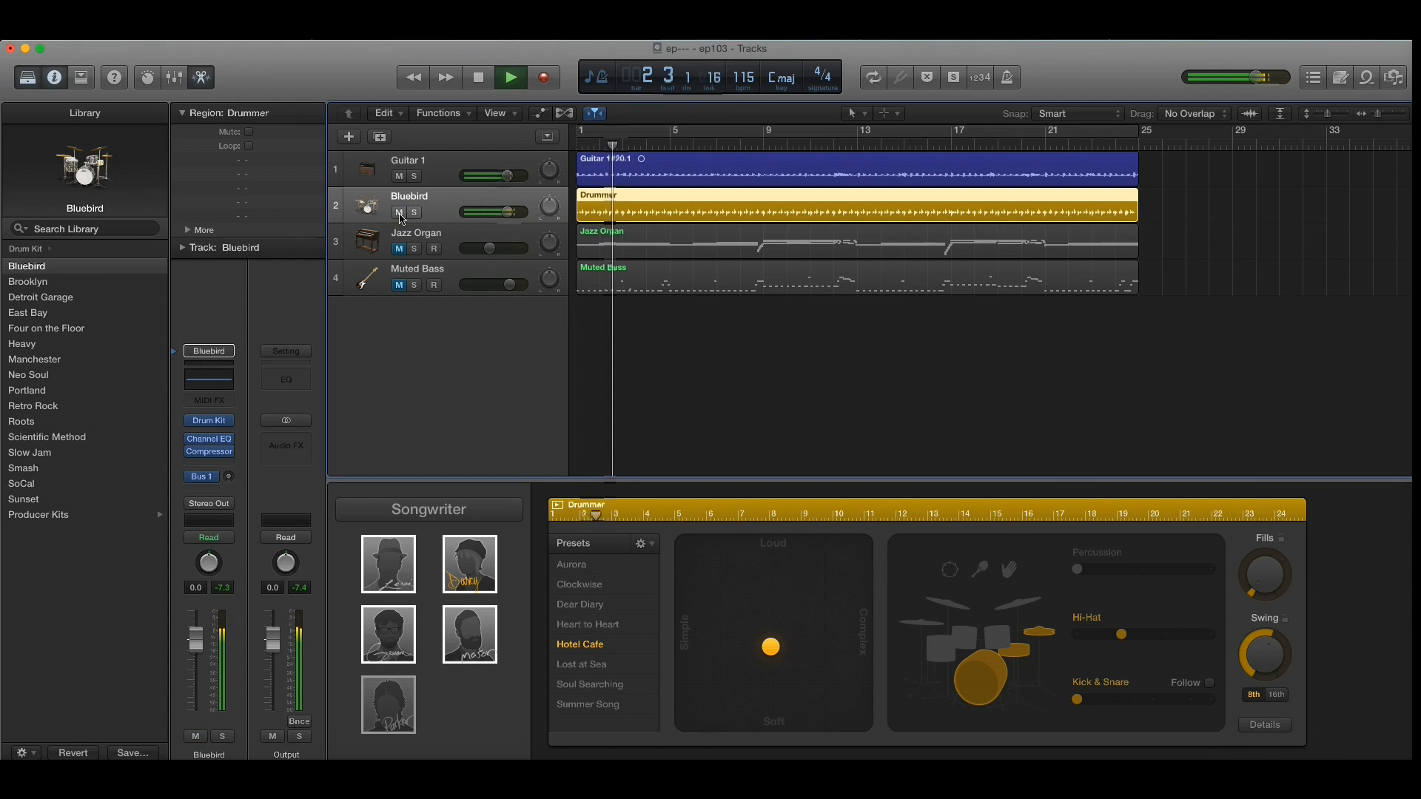
# Step: Audition the Dear Diary, Clockwise, Aurora and Heart to Heart drummer presets during playback, settle on Hotel Cafe and stop
pyautogui.click(587, 605)
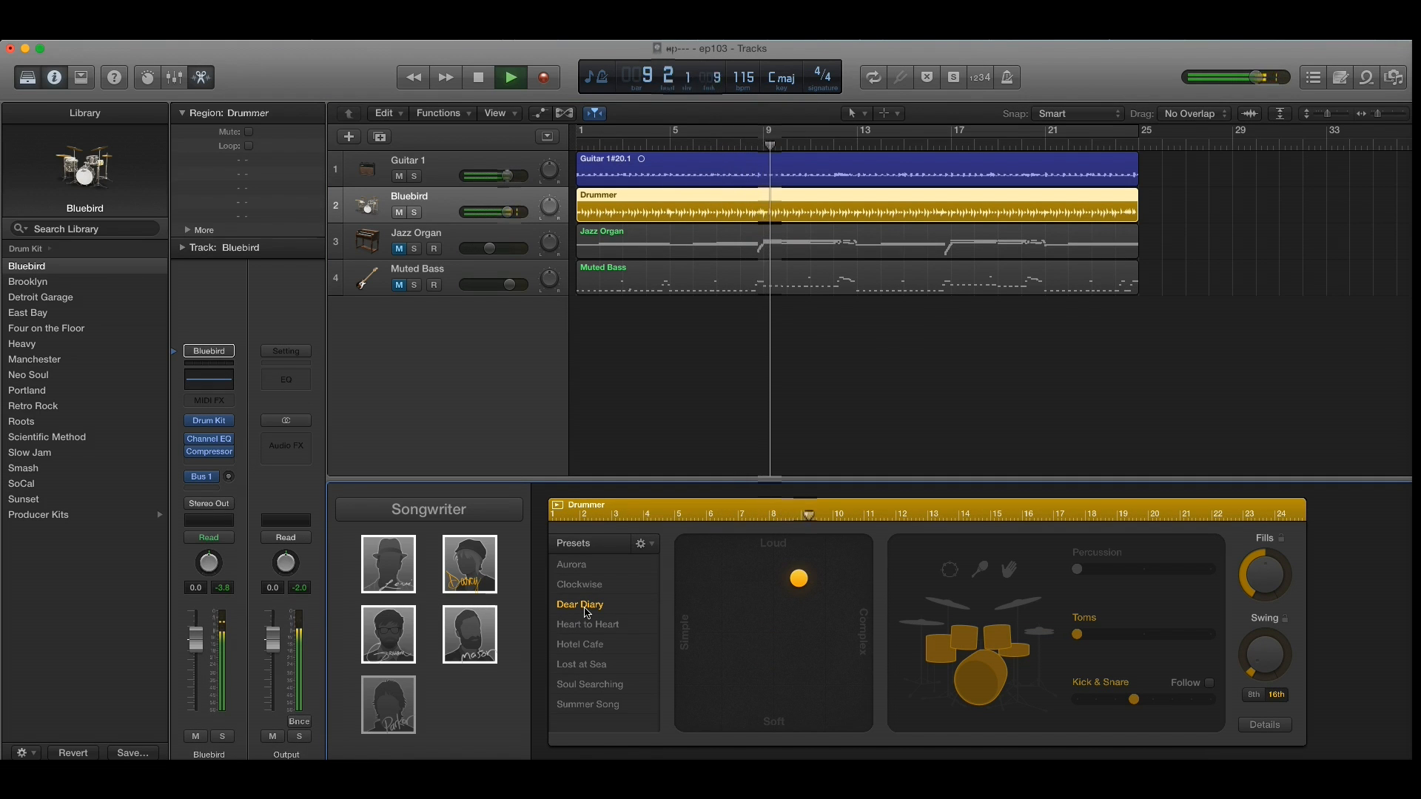
pyautogui.click(585, 589)
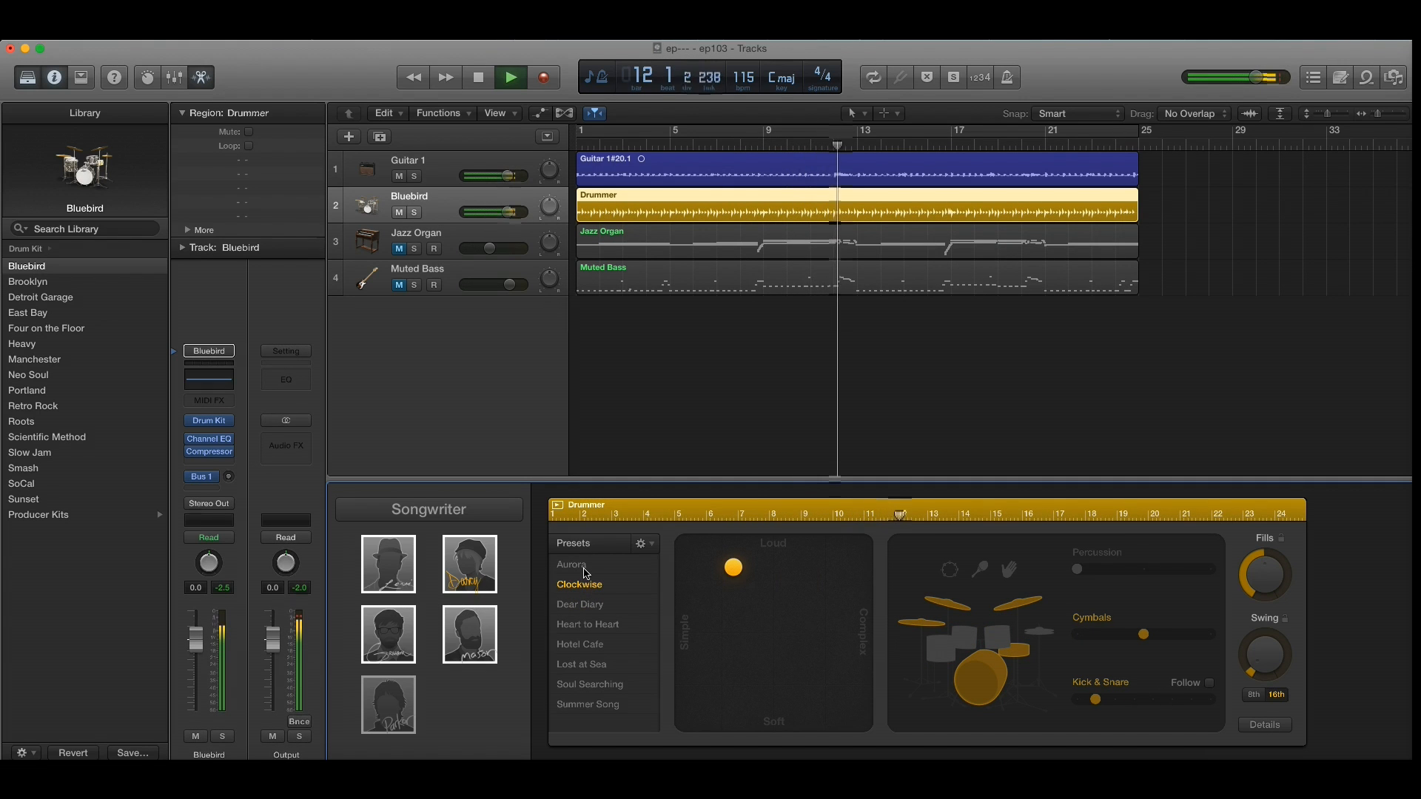
pyautogui.click(585, 568)
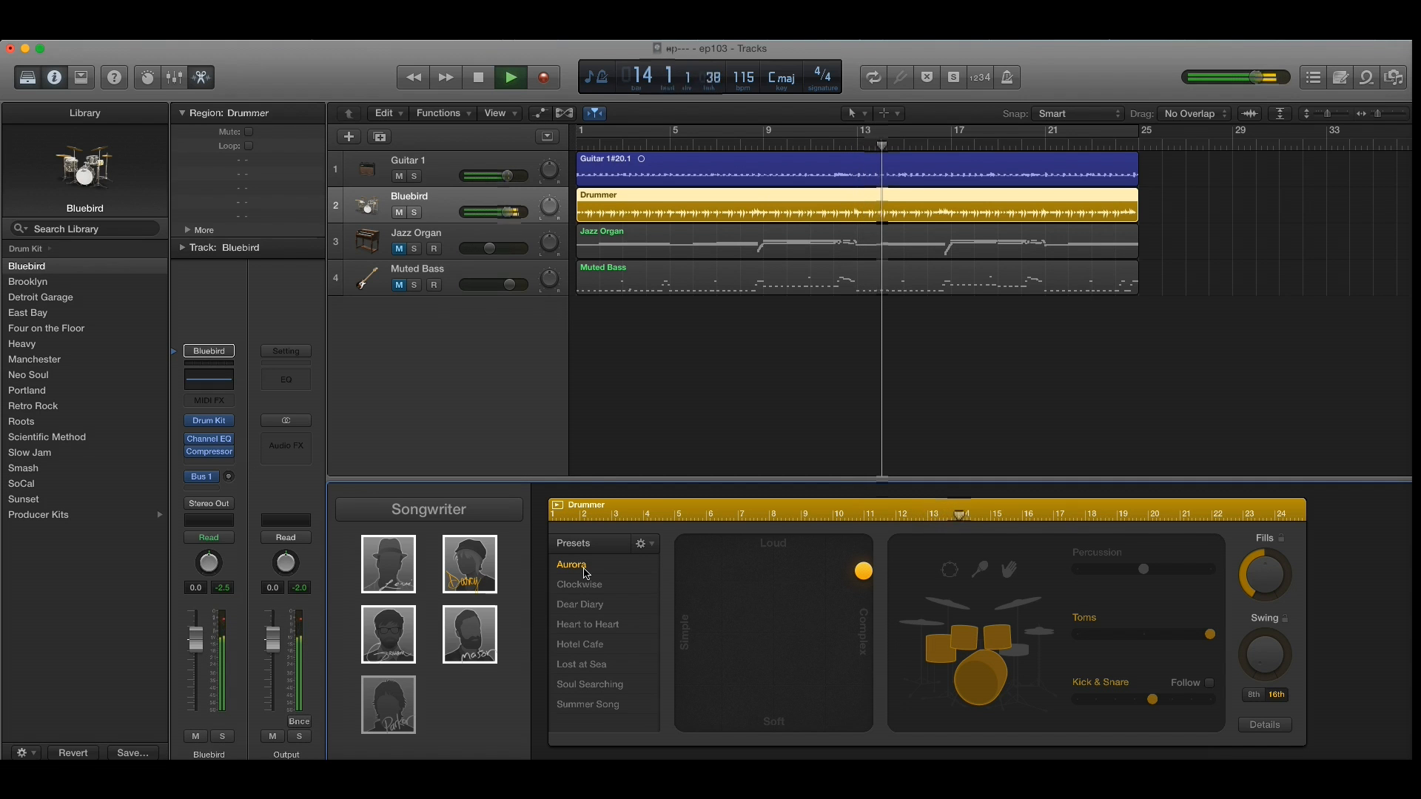
pyautogui.click(580, 645)
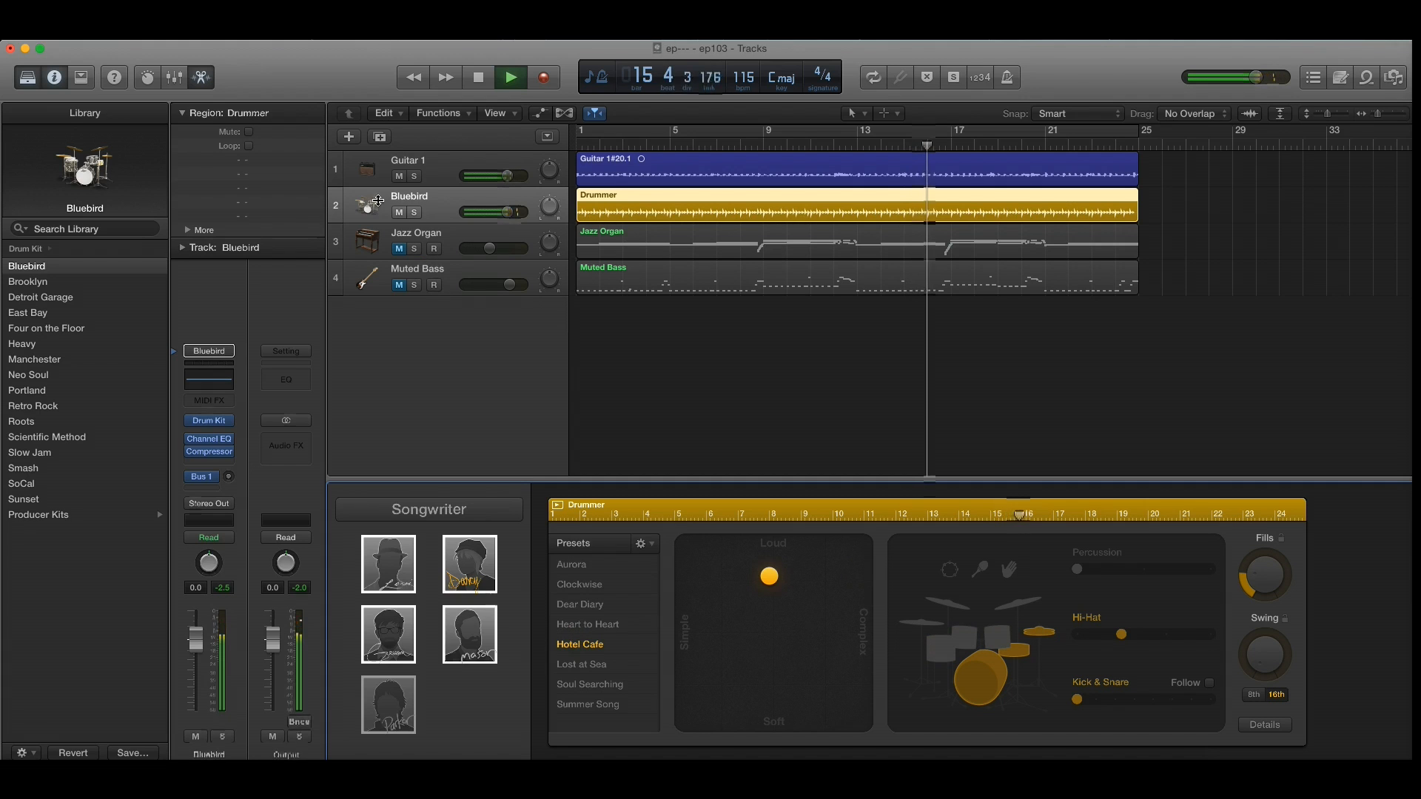
pyautogui.click(608, 623)
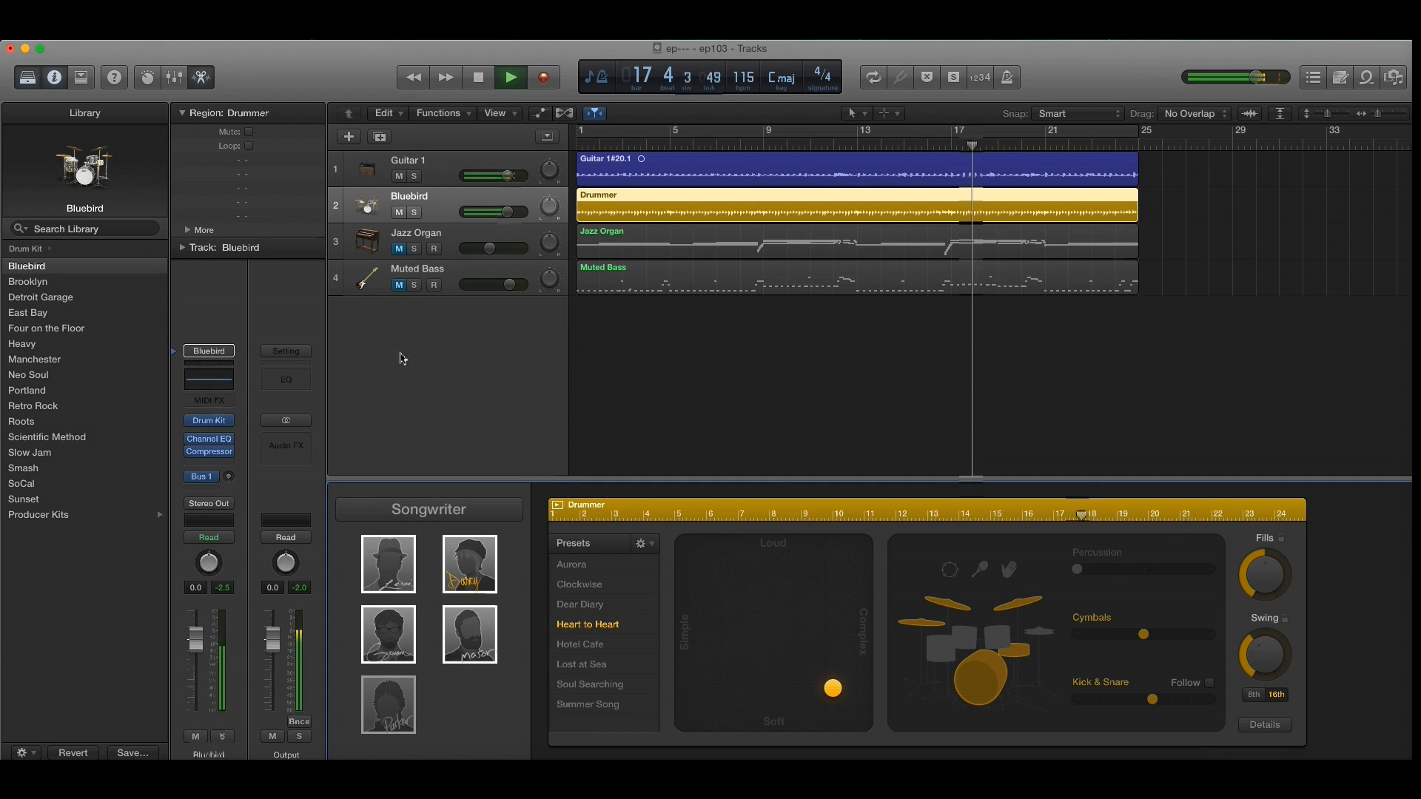
pyautogui.click(570, 643)
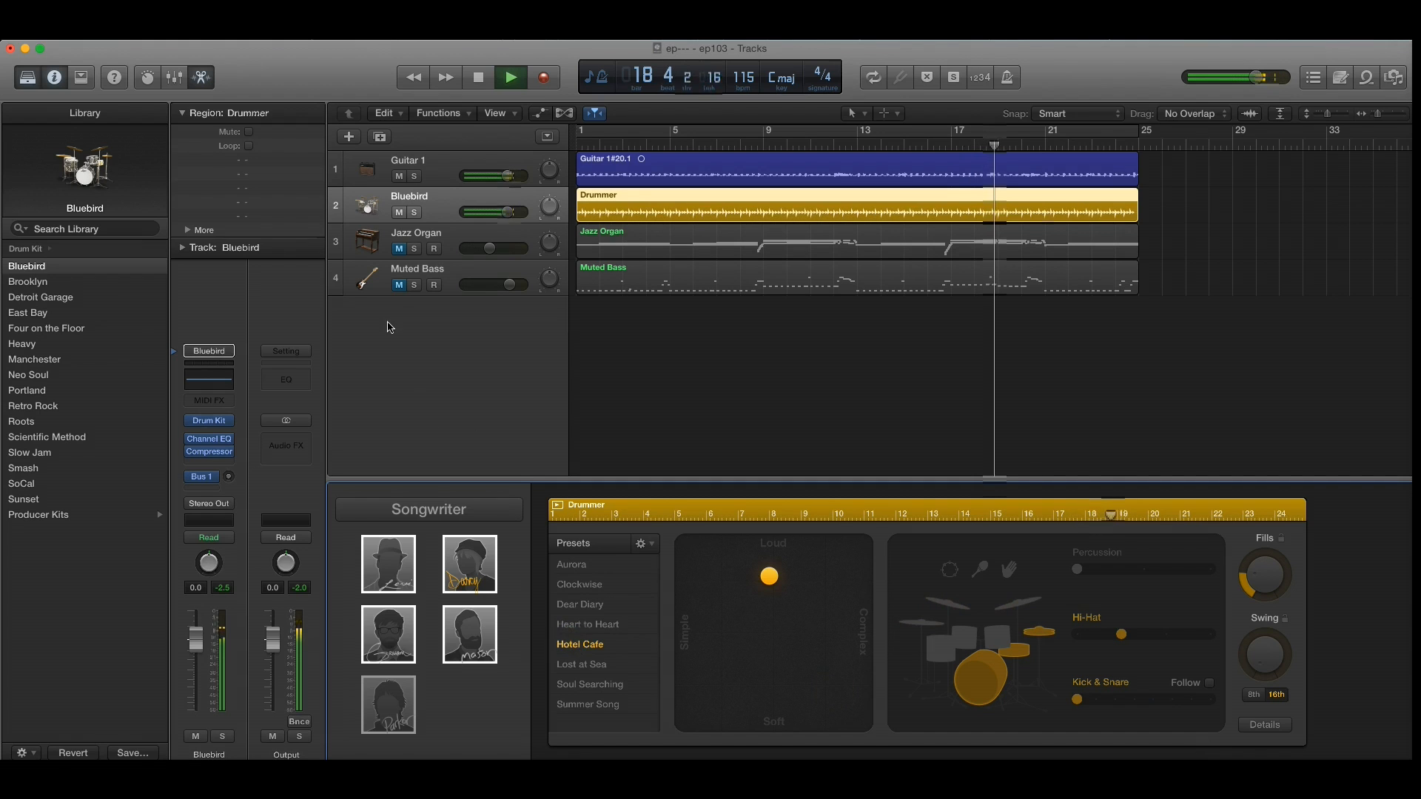
pyautogui.click(477, 80)
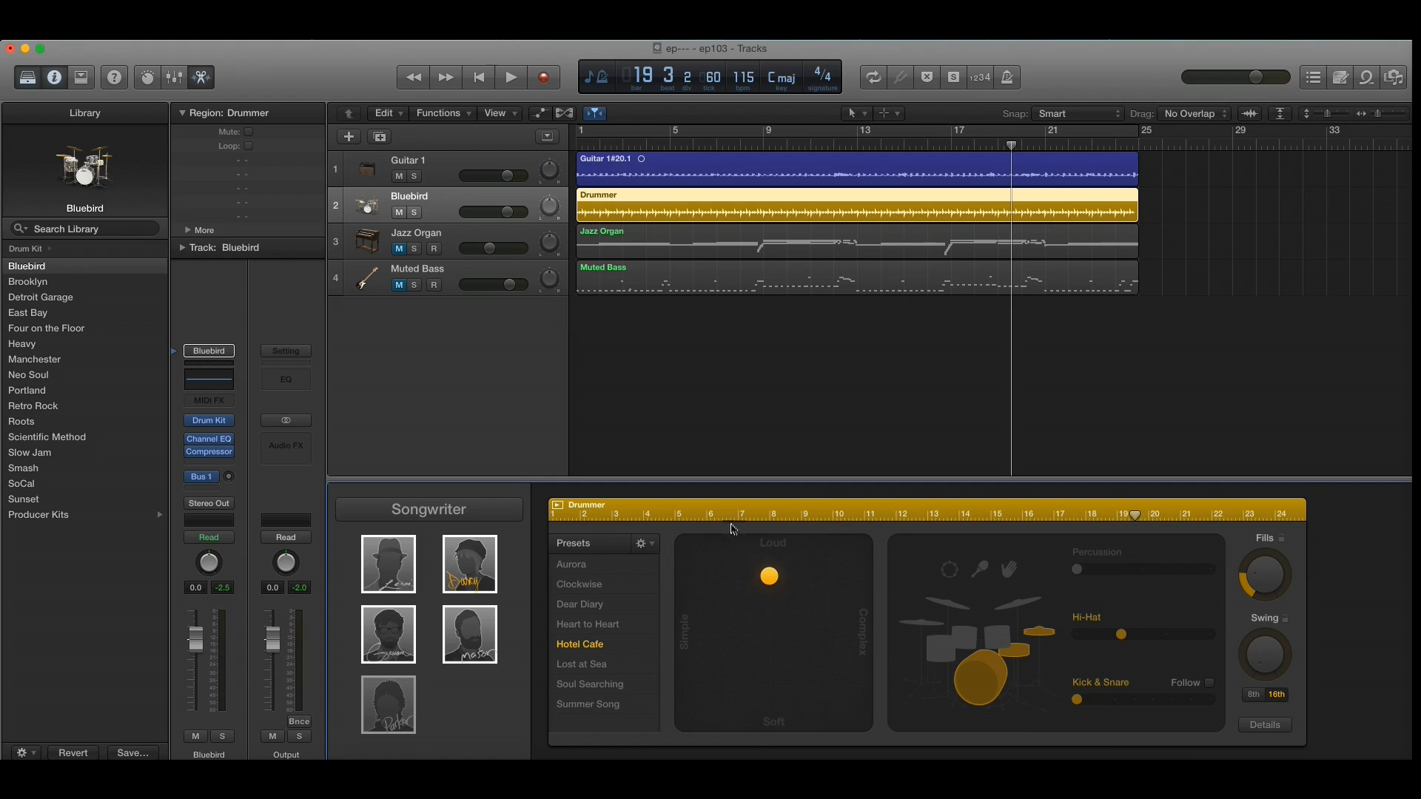
# Step: Return to the start and try simpler and more complex drum feels on the XY pad, leaving the puck near its centre
pyautogui.click(478, 77)
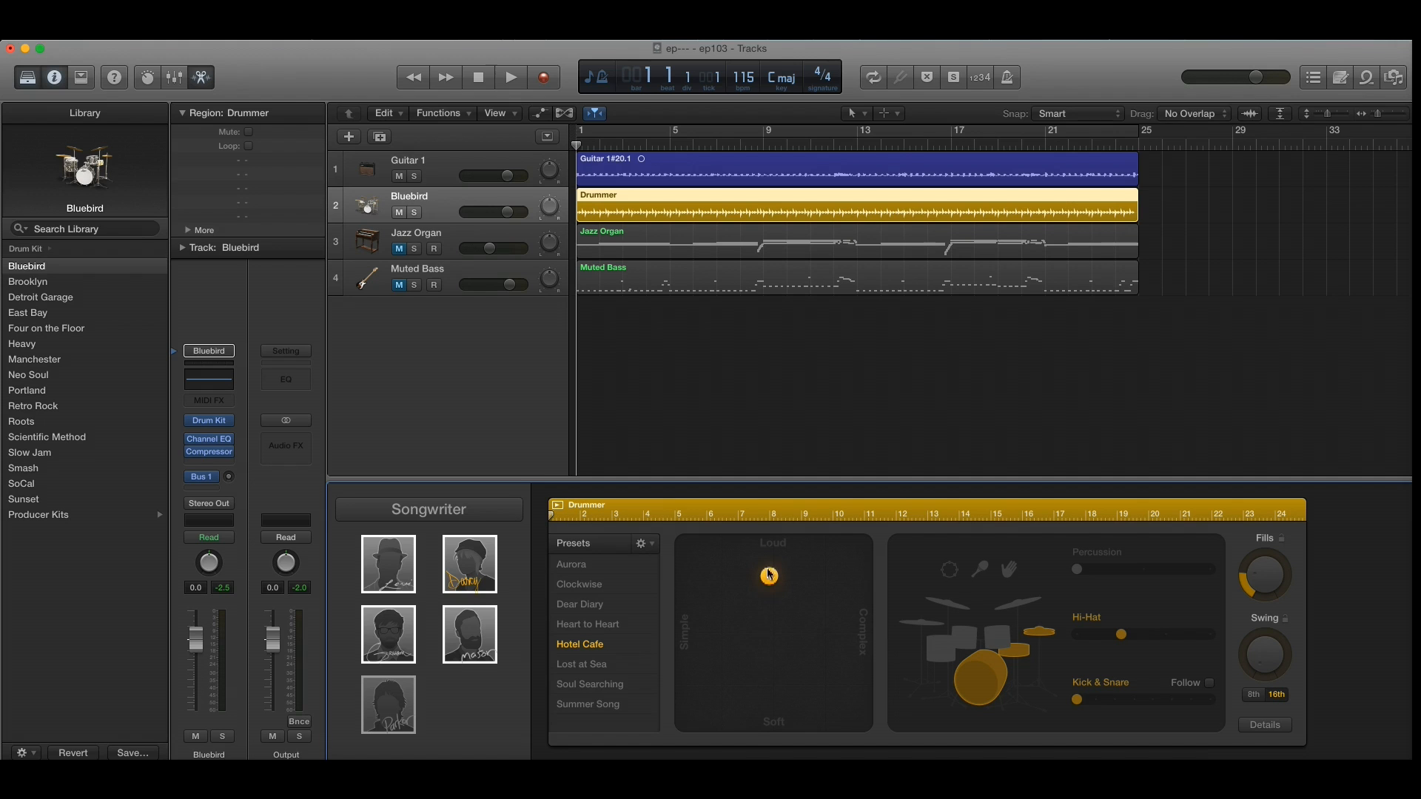
pyautogui.moveTo(771, 585); pyautogui.dragTo(704, 639)
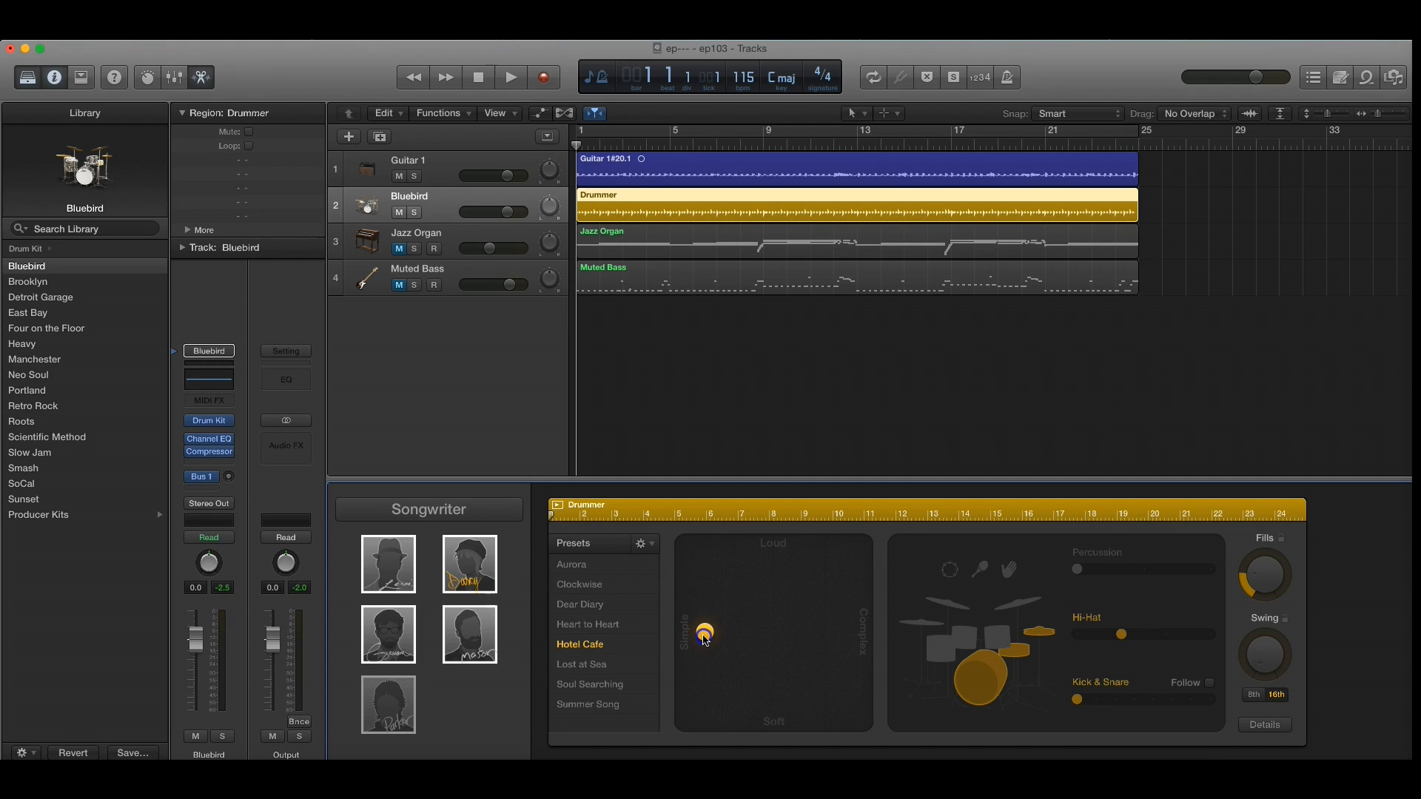
pyautogui.moveTo(704, 638); pyautogui.dragTo(843, 643)
pyautogui.moveTo(845, 646); pyautogui.dragTo(771, 638)
# Step: Step the drummer's Kick & Snare pattern through 2 and 3 during playback and set it to 4
pyautogui.moveTo(1077, 701)
pyautogui.mouseDown()
pyautogui.moveTo(1094, 701)
pyautogui.moveTo(1071, 701)
pyautogui.mouseUp()
pyautogui.press('space')
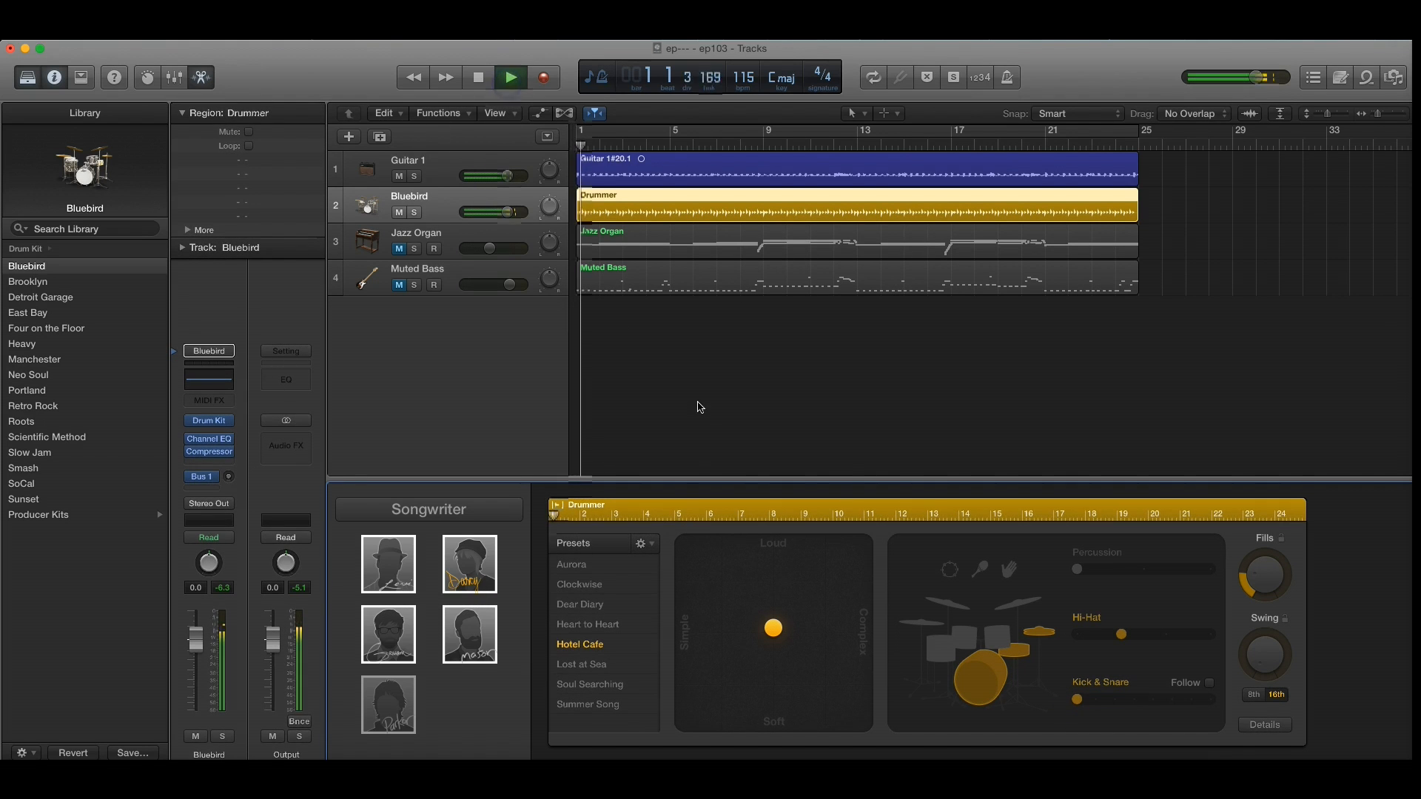
pyautogui.click(1097, 702)
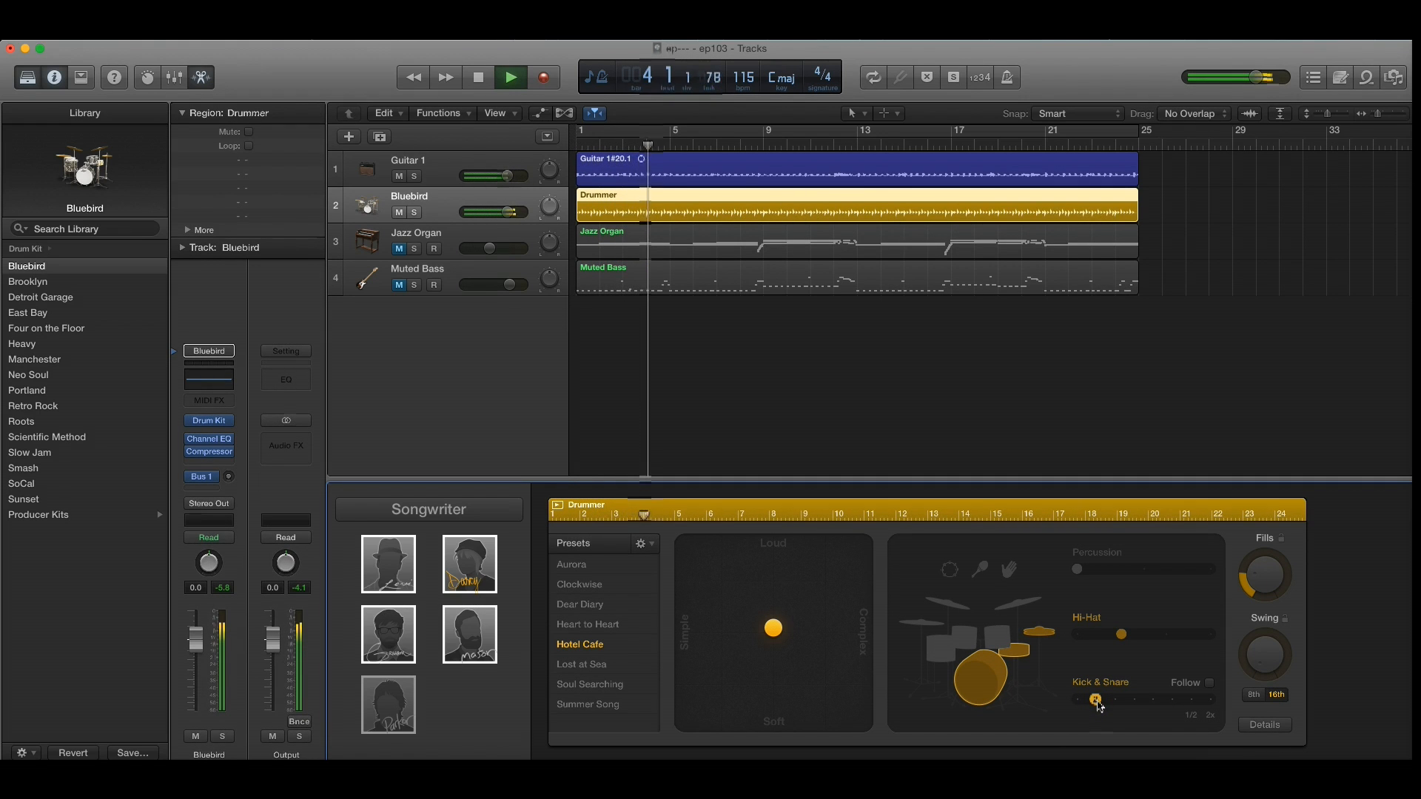
pyautogui.click(1118, 702)
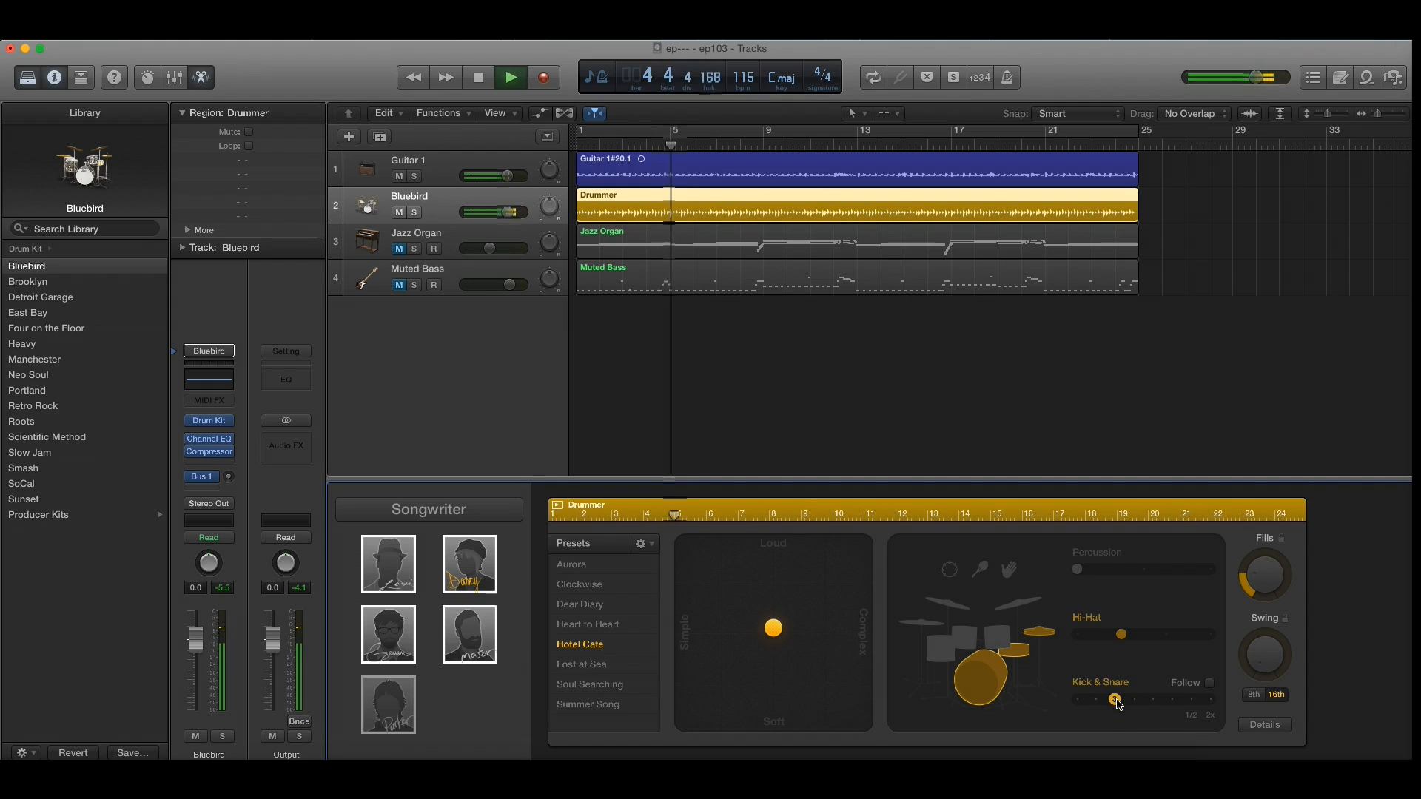
pyautogui.click(1135, 701)
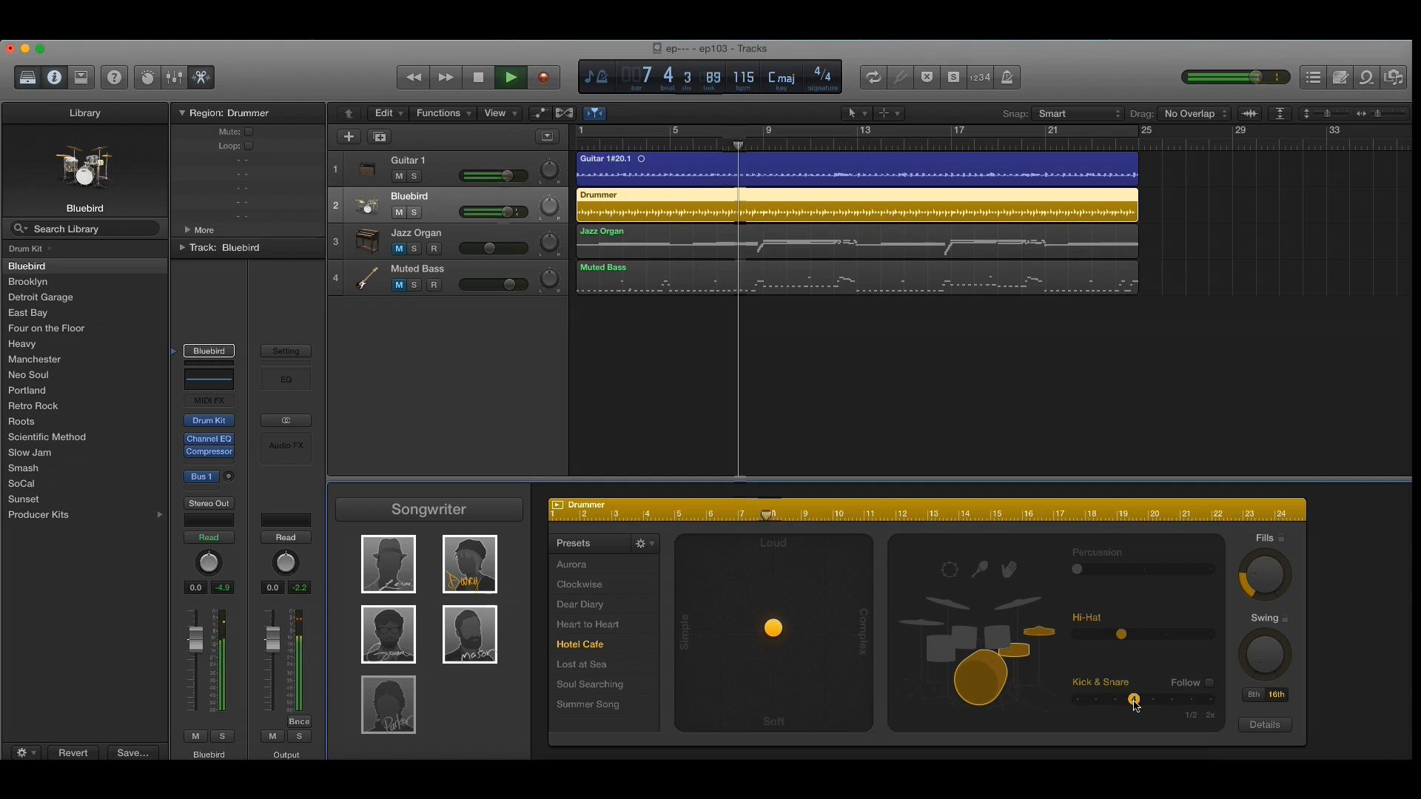
pyautogui.press('space')
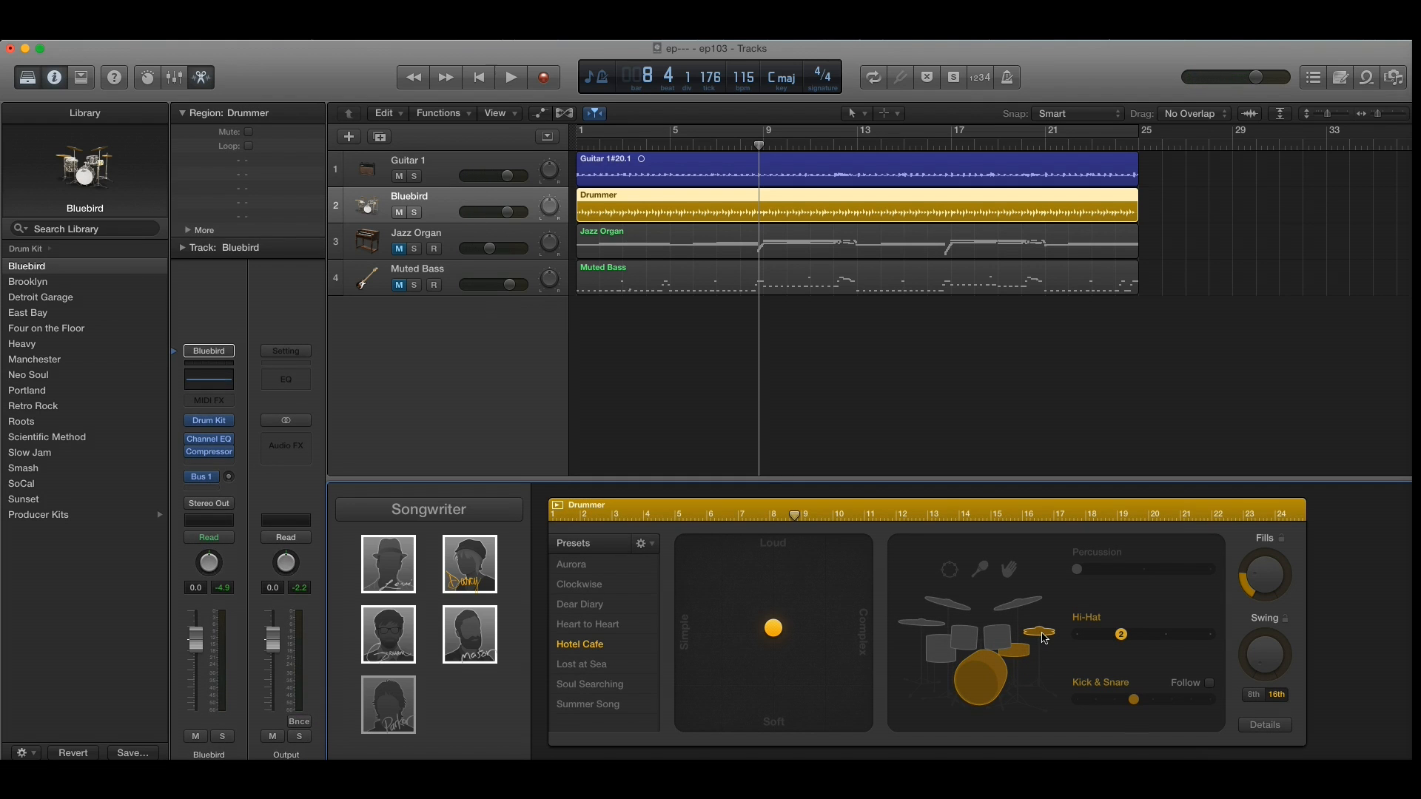
# Step: Switch the drummer from the hi-hat to the cymbals and the toms, and back to the hi-hat
pyautogui.click(1032, 607)
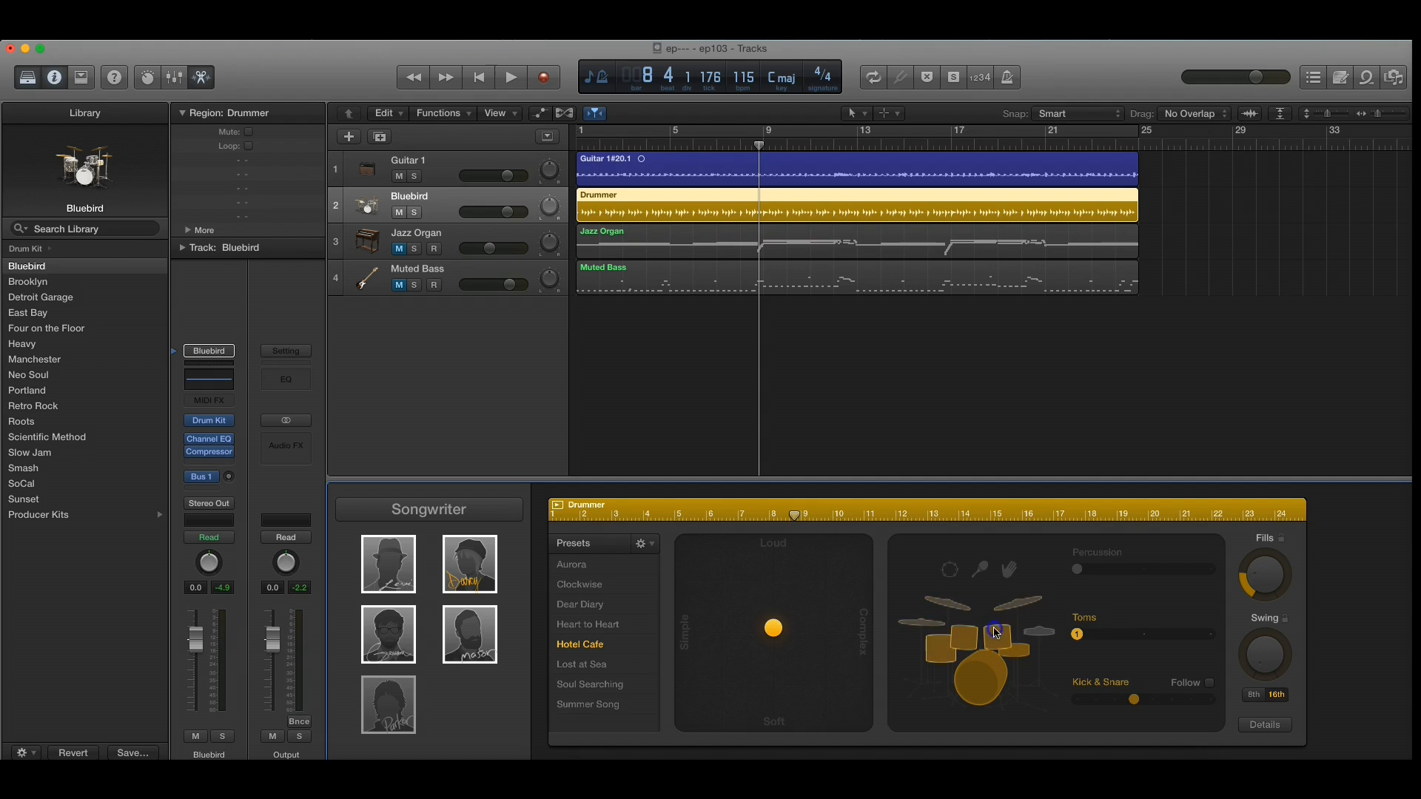
pyautogui.click(1027, 635)
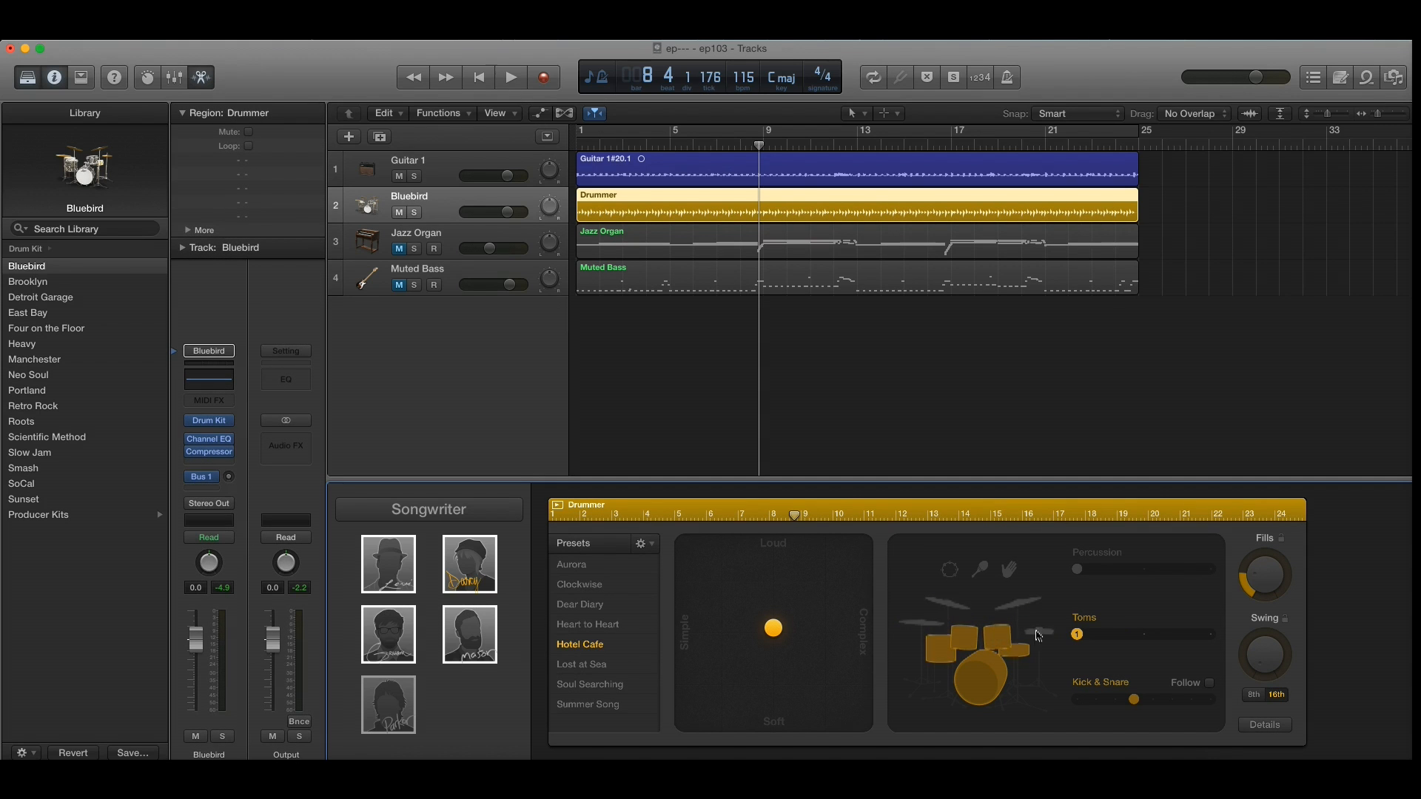
pyautogui.click(1045, 634)
# Step: Play from the beginning while auditioning the cymbals and toms in turn, returning the drummer to the hi-hat
pyautogui.click(479, 78)
pyautogui.click(503, 83)
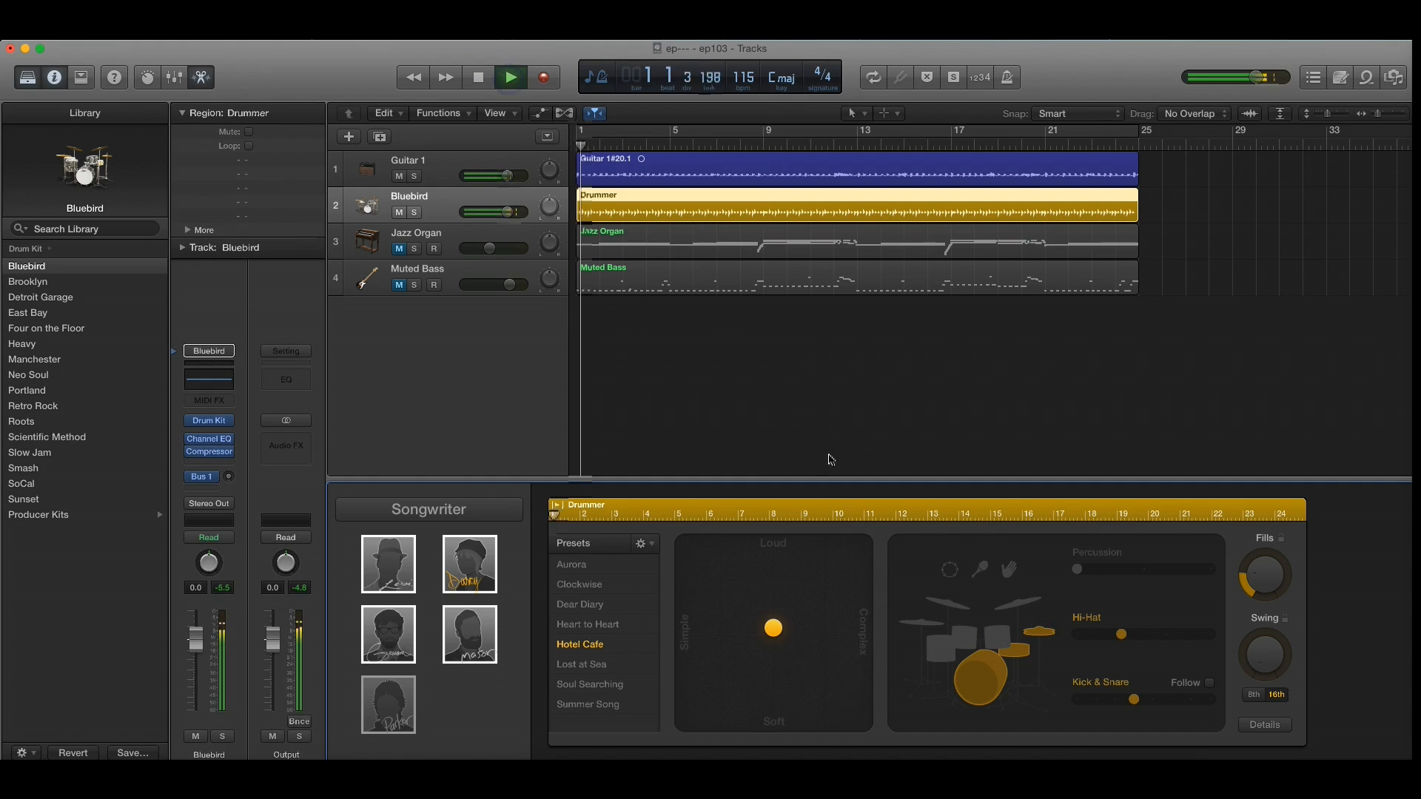
pyautogui.click(1018, 607)
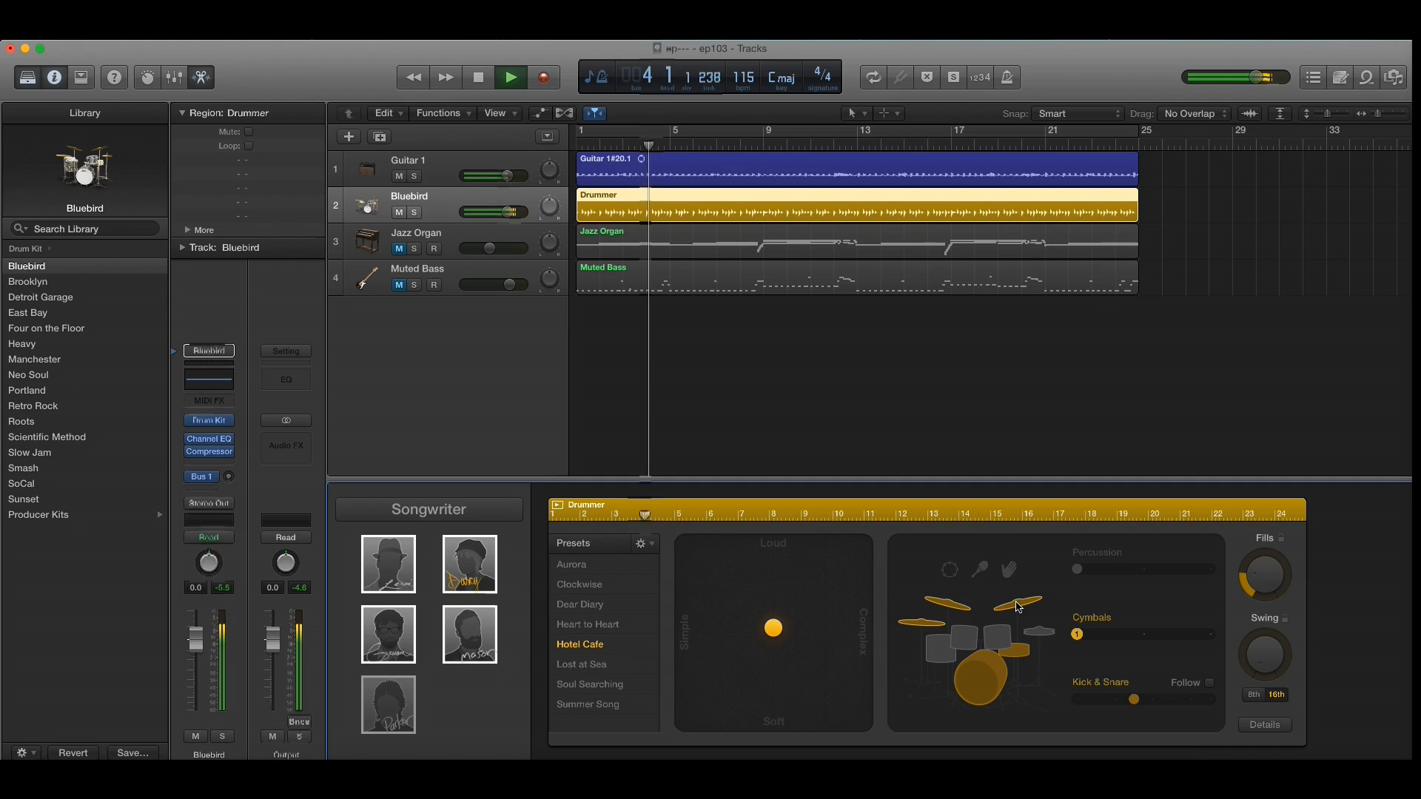
pyautogui.click(996, 641)
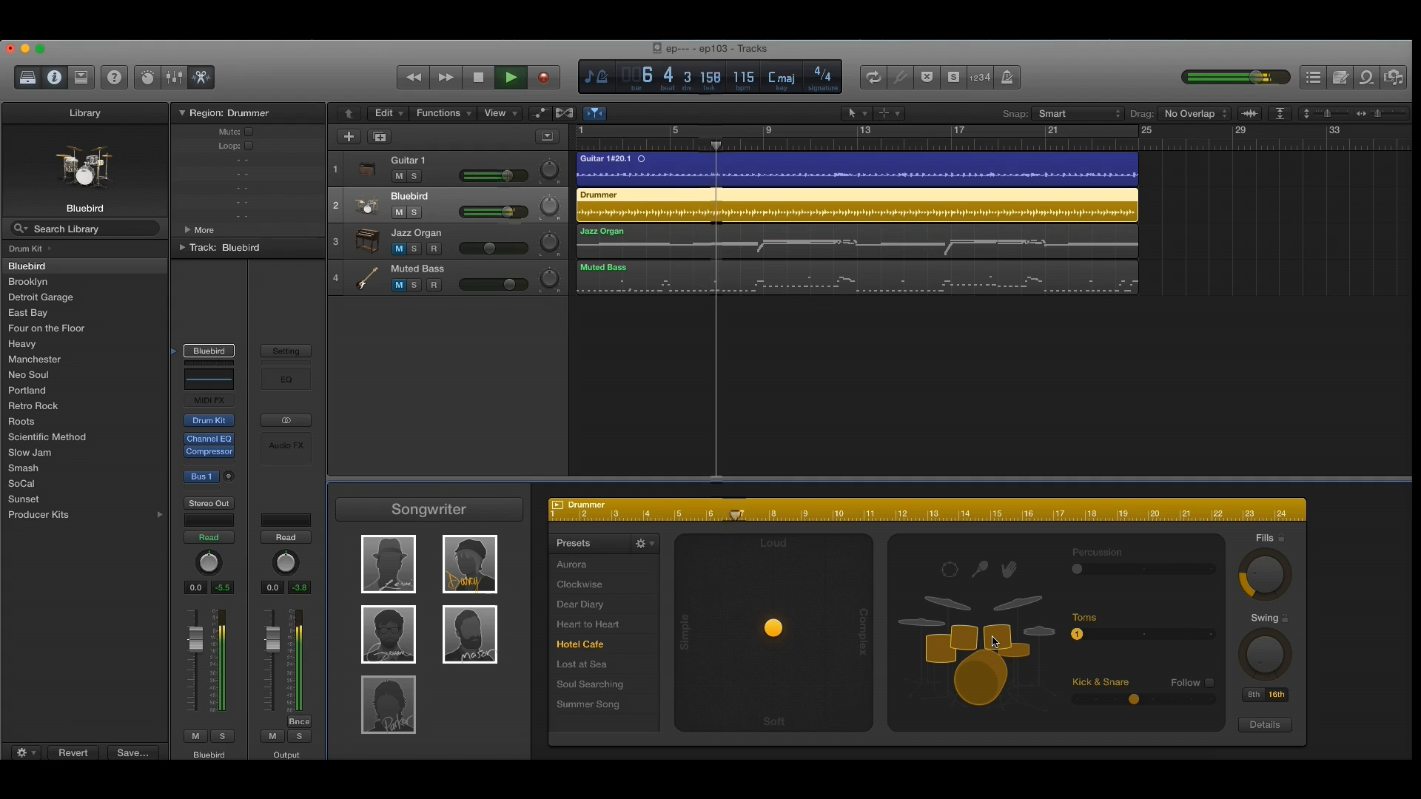
pyautogui.click(1036, 634)
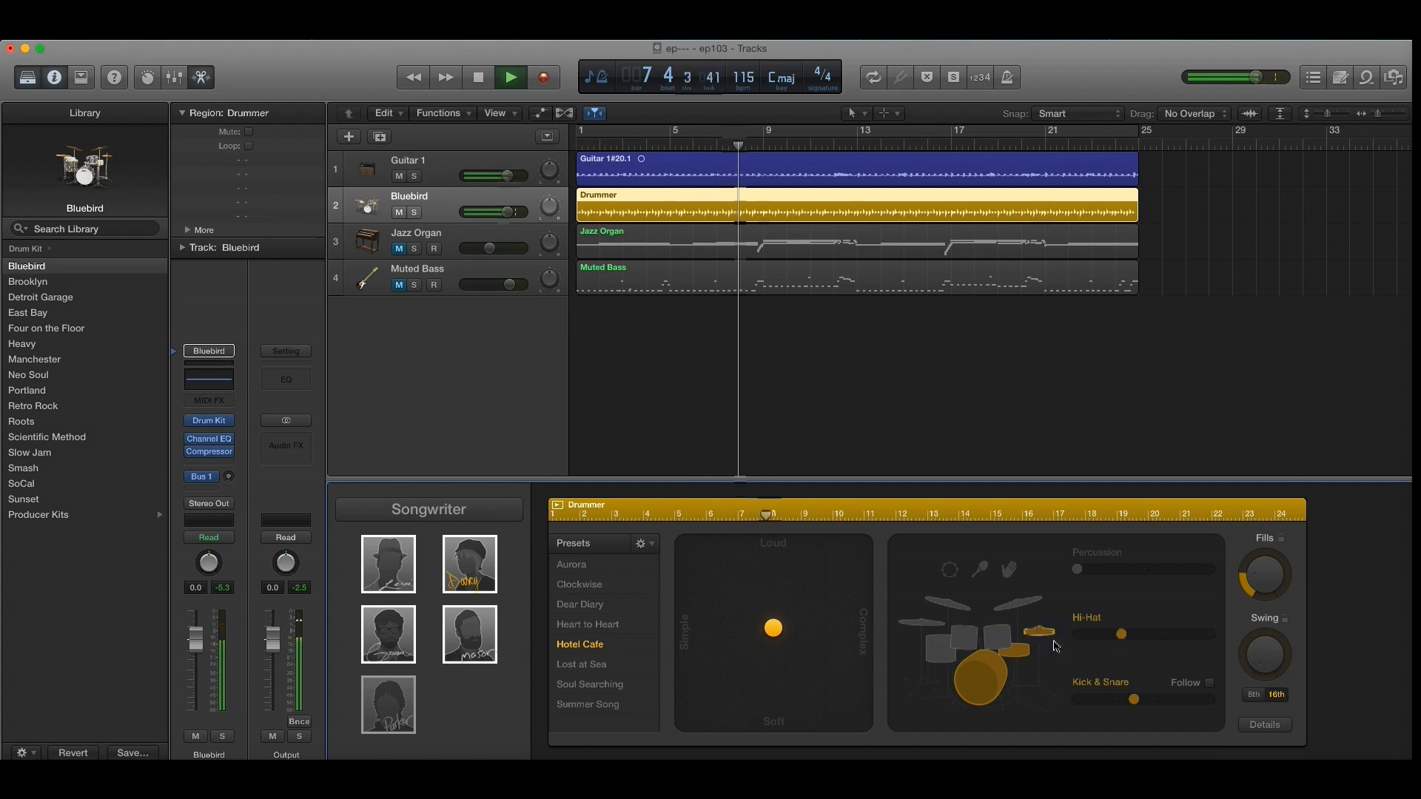
# Step: Set the drummer's Kick & Snare pattern to its lowest variation and stop playback
pyautogui.click(1079, 700)
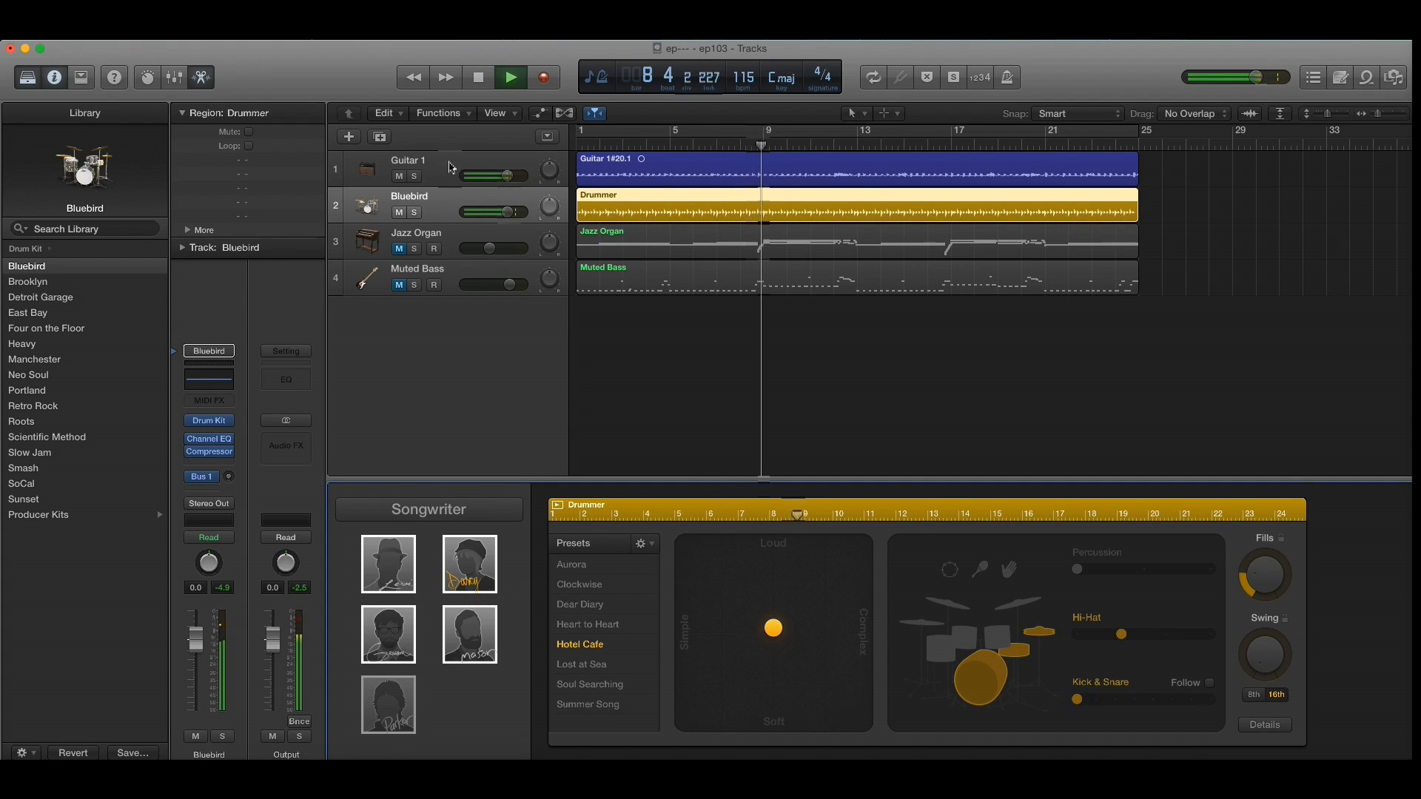
pyautogui.click(480, 84)
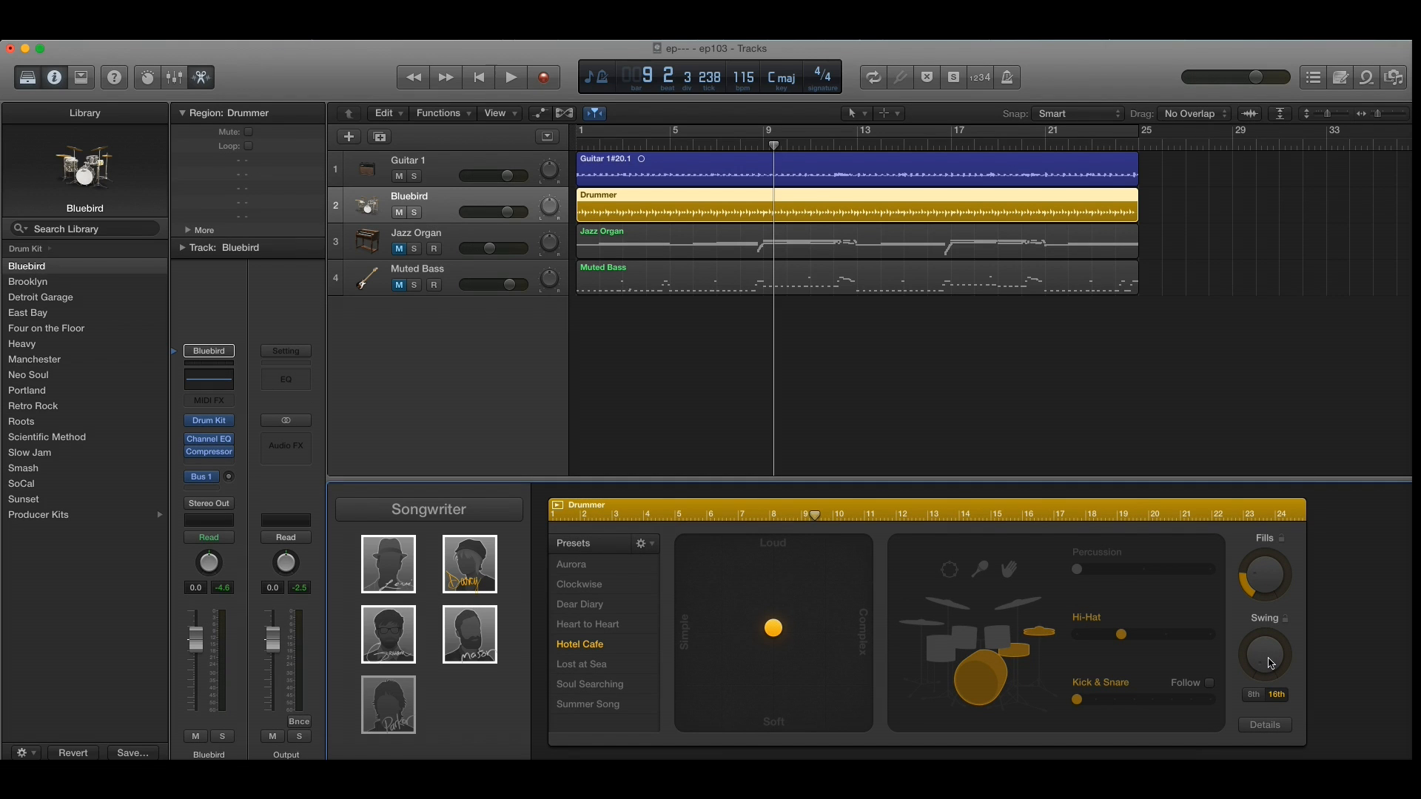
# Step: Explore the drummer's swing, fills and percussion controls and review its detailed feel, ghost note and hi-hat settings
pyautogui.moveTo(1270, 663); pyautogui.dragTo(1241, 691)
pyautogui.moveTo(1250, 577)
pyautogui.mouseDown()
pyautogui.moveTo(1273, 509)
pyautogui.moveTo(1231, 580)
pyautogui.mouseUp()
pyautogui.click(1009, 573)
pyautogui.click(951, 571)
pyautogui.click(1270, 725)
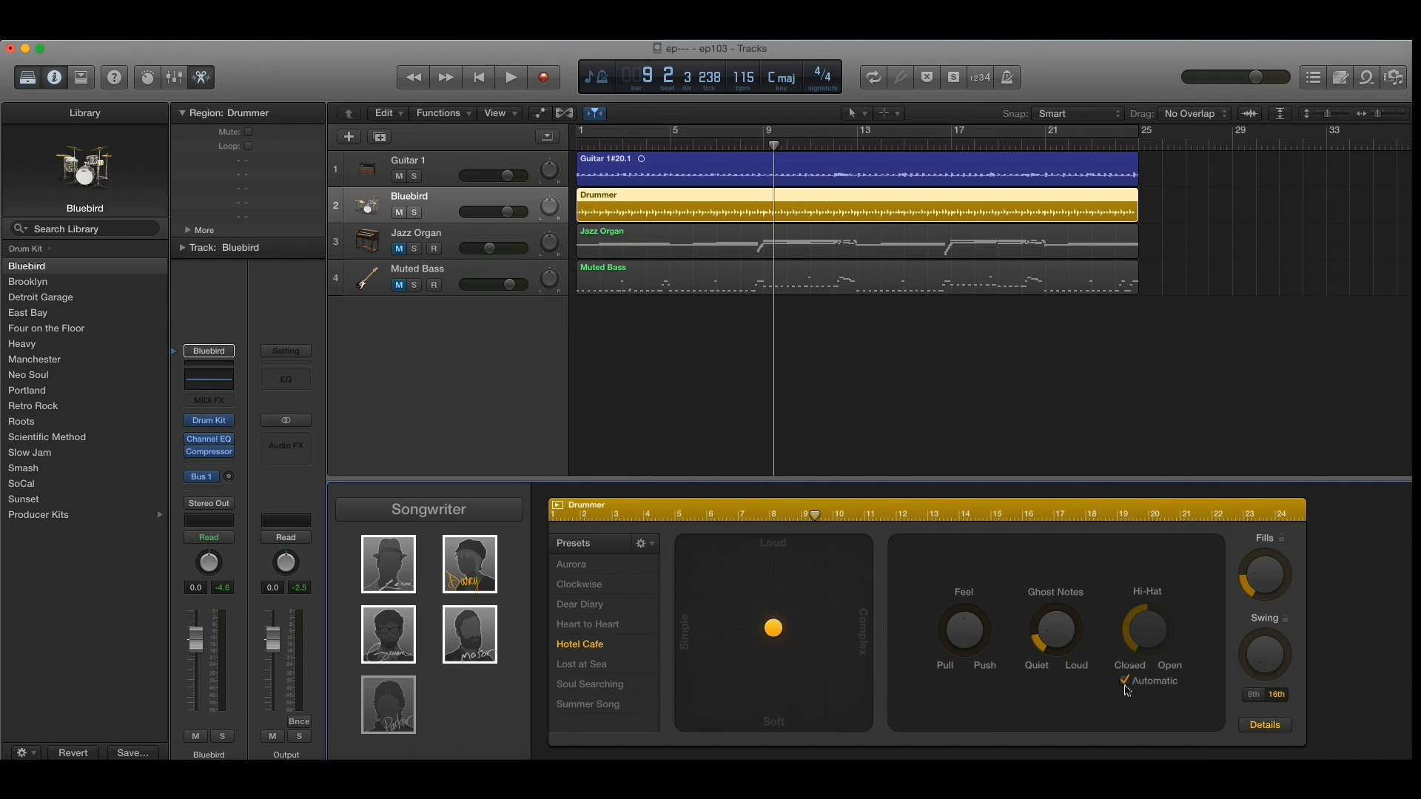
pyautogui.click(1262, 728)
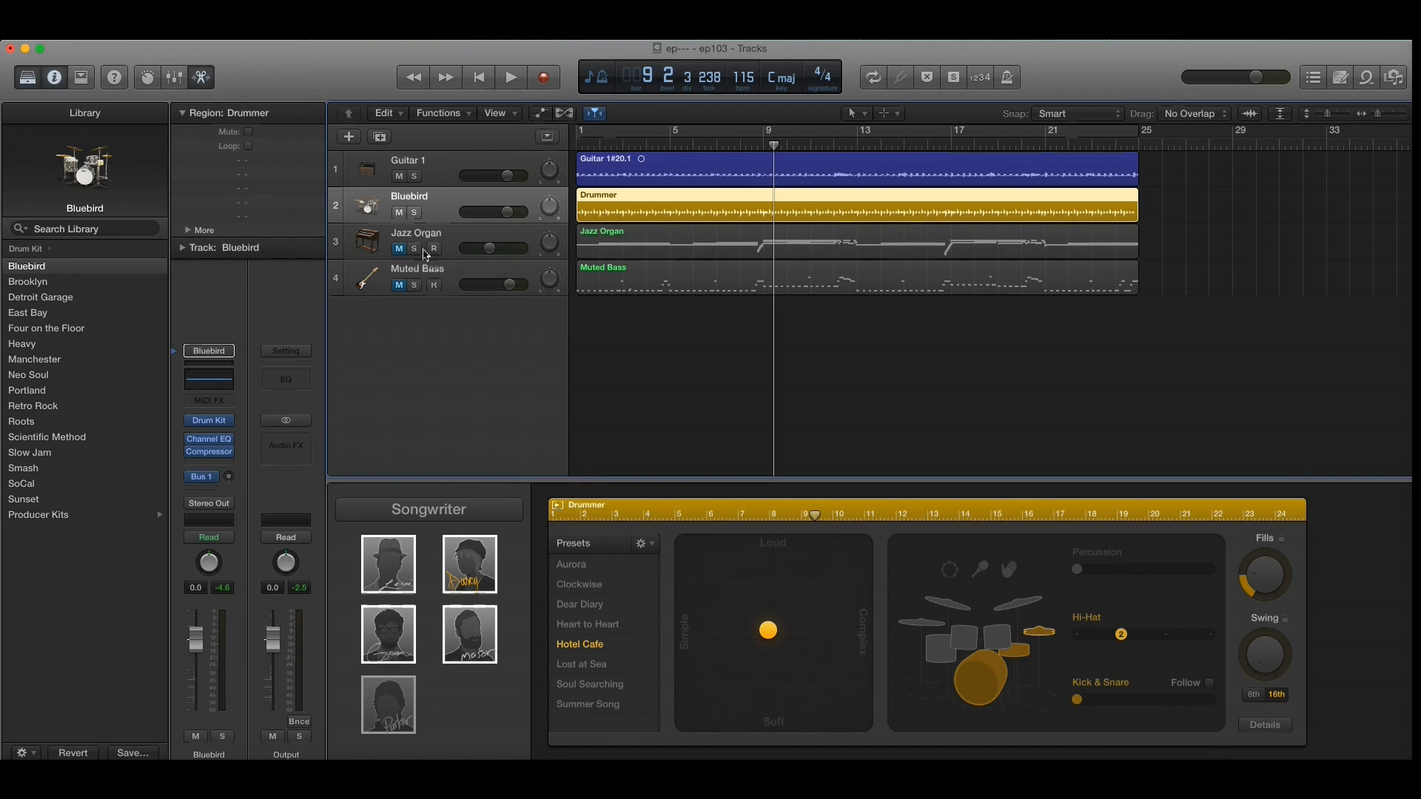
# Step: Unmute the Jazz Organ track and listen to it with the guitar and drums from the beginning
pyautogui.click(401, 250)
pyautogui.click(478, 78)
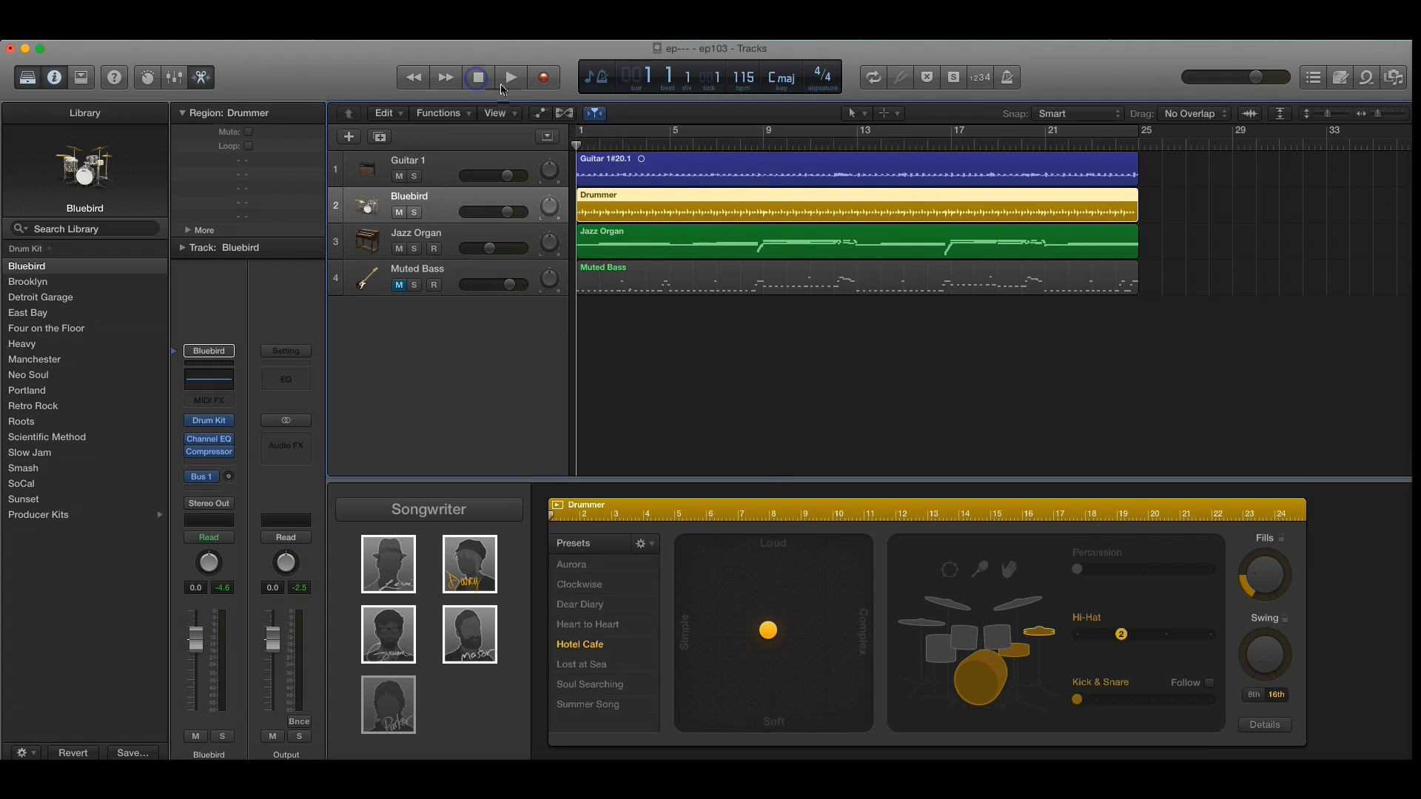
pyautogui.click(509, 79)
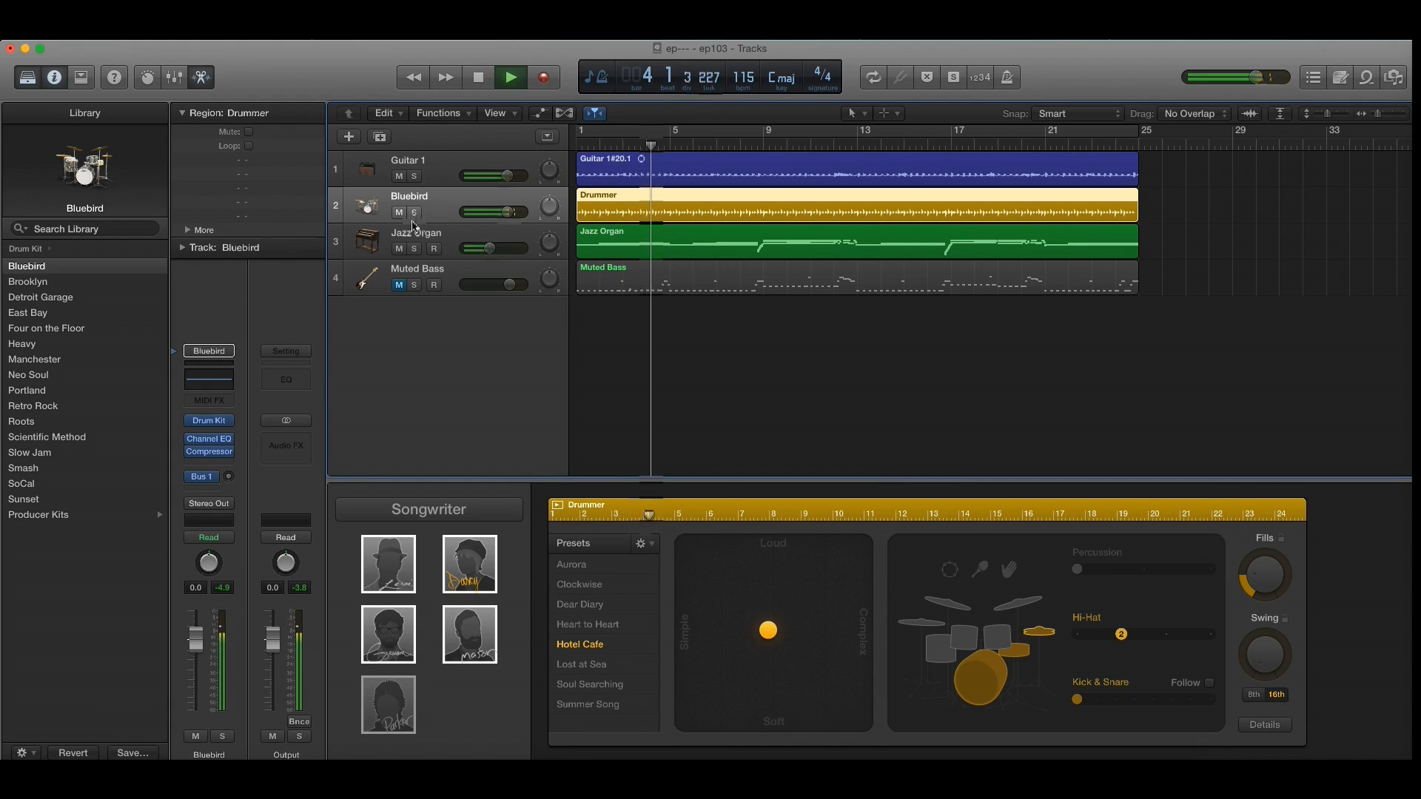
pyautogui.click(478, 79)
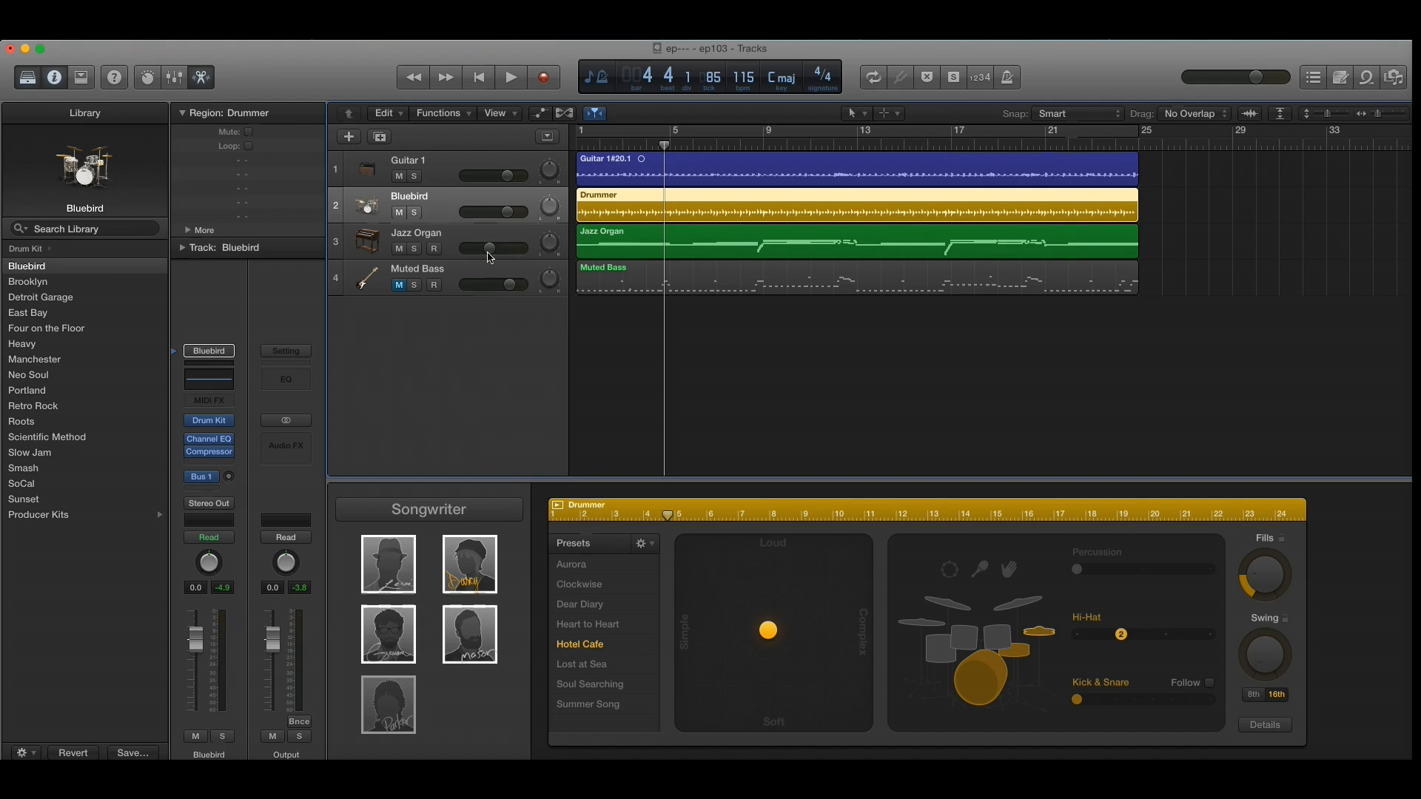
# Step: Raise the Bluebird drum channel's volume to 0.6 dB in the mixer and unmute the Muted Bass track
pyautogui.click(175, 78)
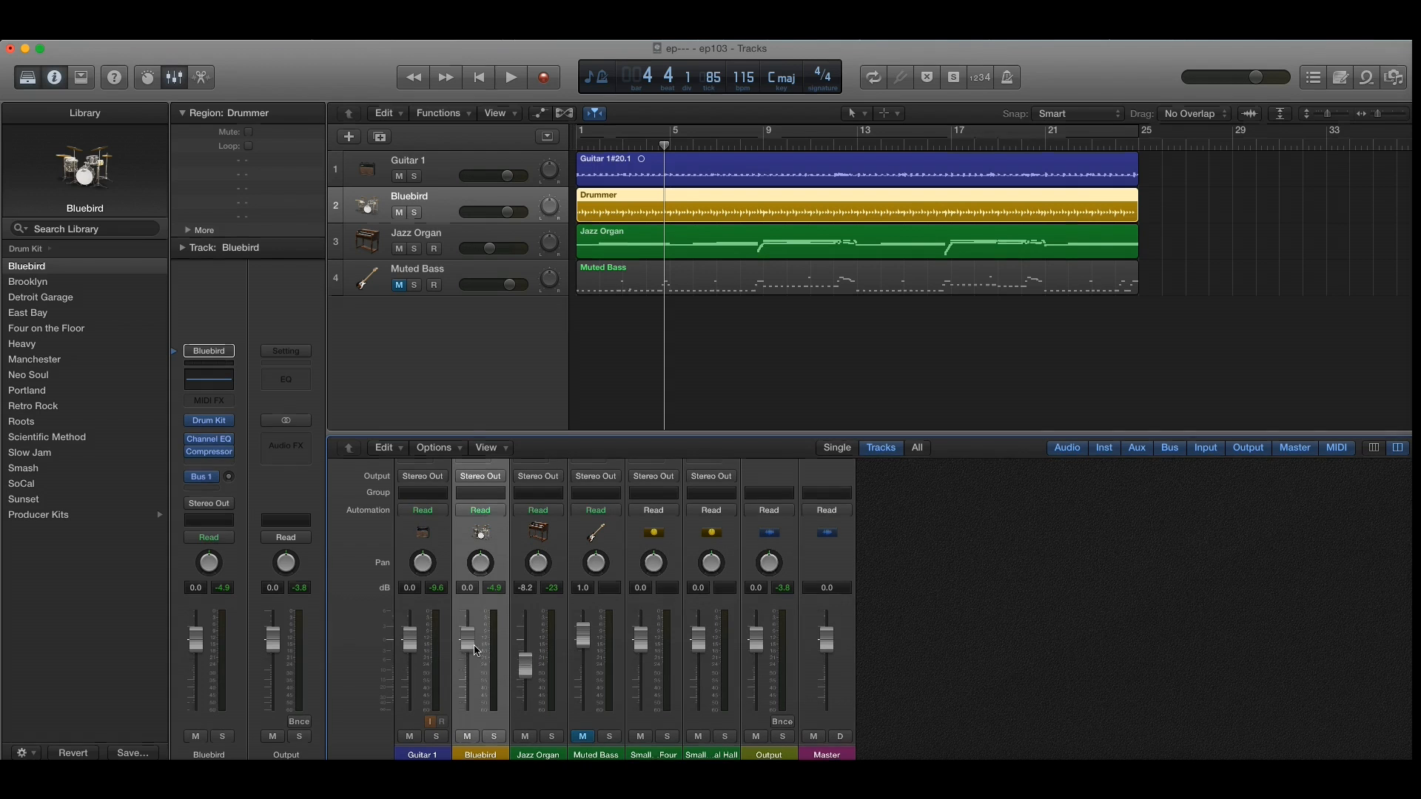
pyautogui.moveTo(468, 641)
pyautogui.mouseDown()
pyautogui.moveTo(461, 717)
pyautogui.moveTo(467, 637)
pyautogui.mouseUp()
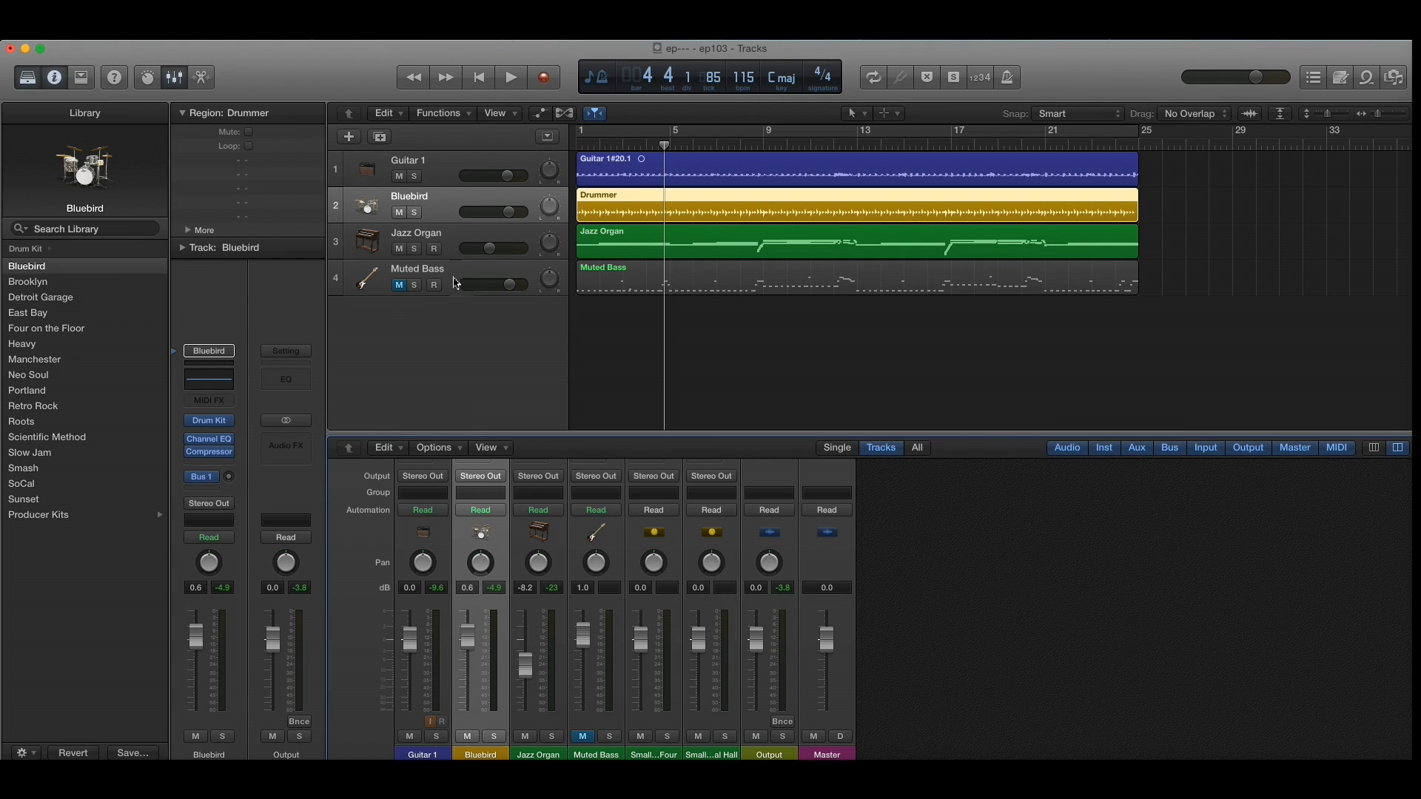
pyautogui.click(400, 286)
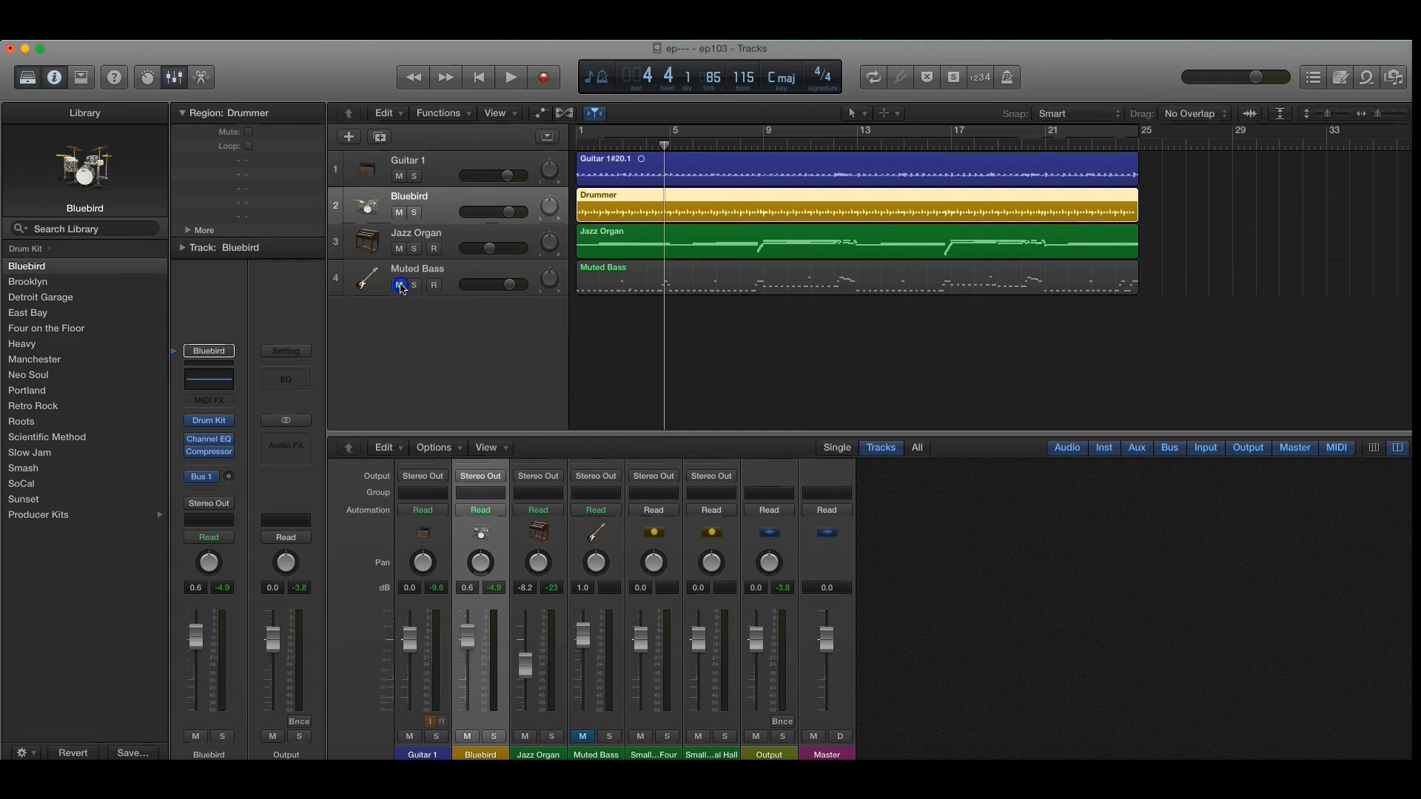
# Step: Open the Muted Bass region in the Piano Roll and make the editor taller
pyautogui.click(451, 280)
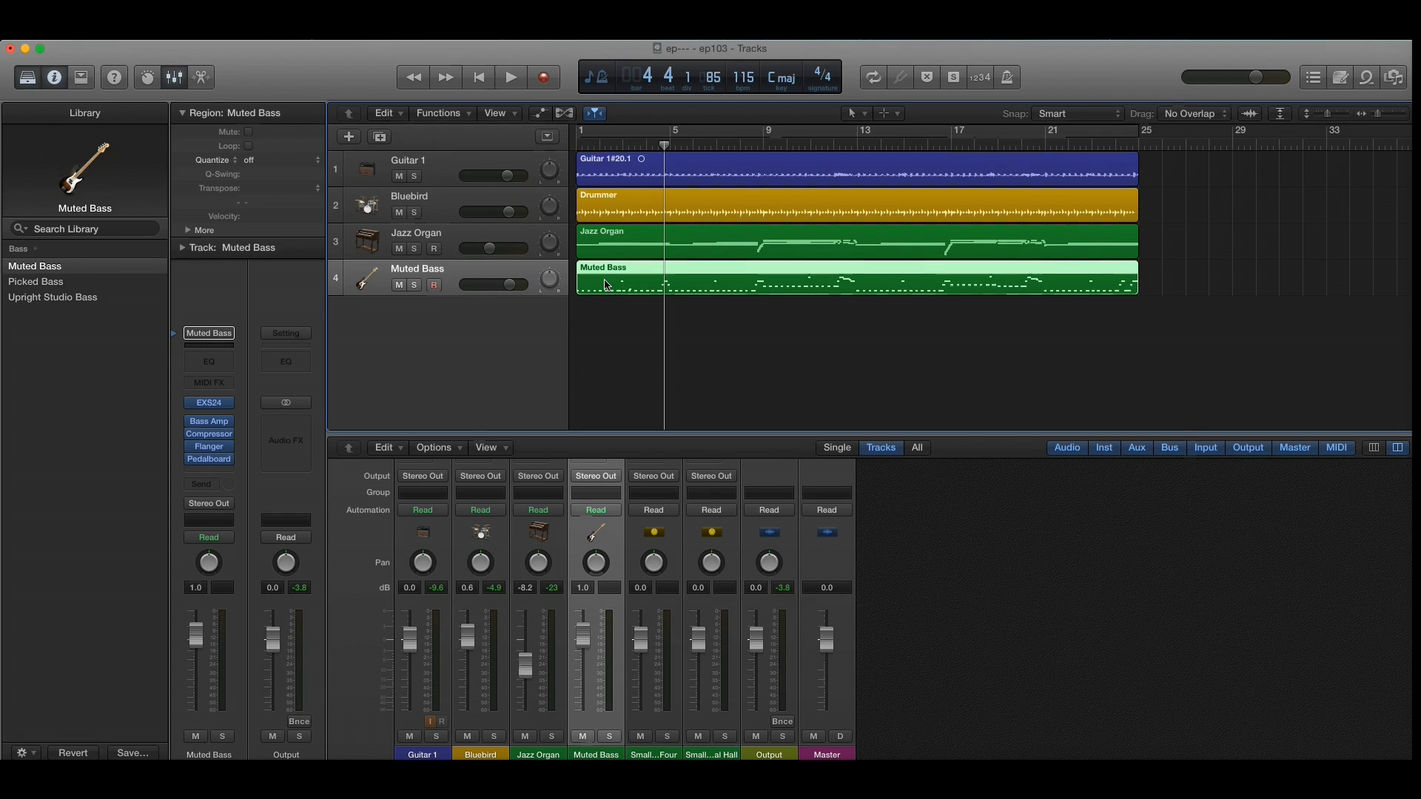
pyautogui.click(201, 81)
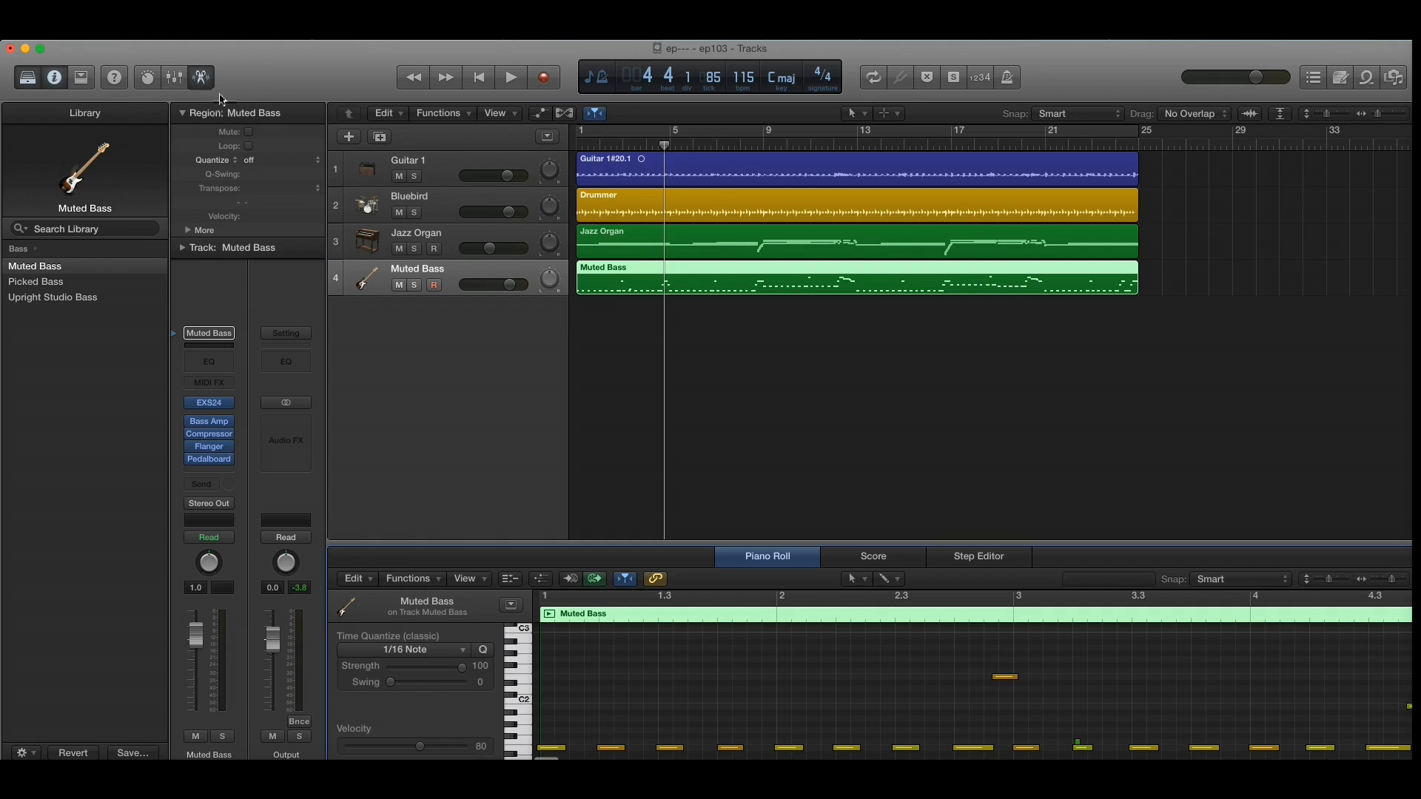
pyautogui.moveTo(427, 544); pyautogui.dragTo(439, 395)
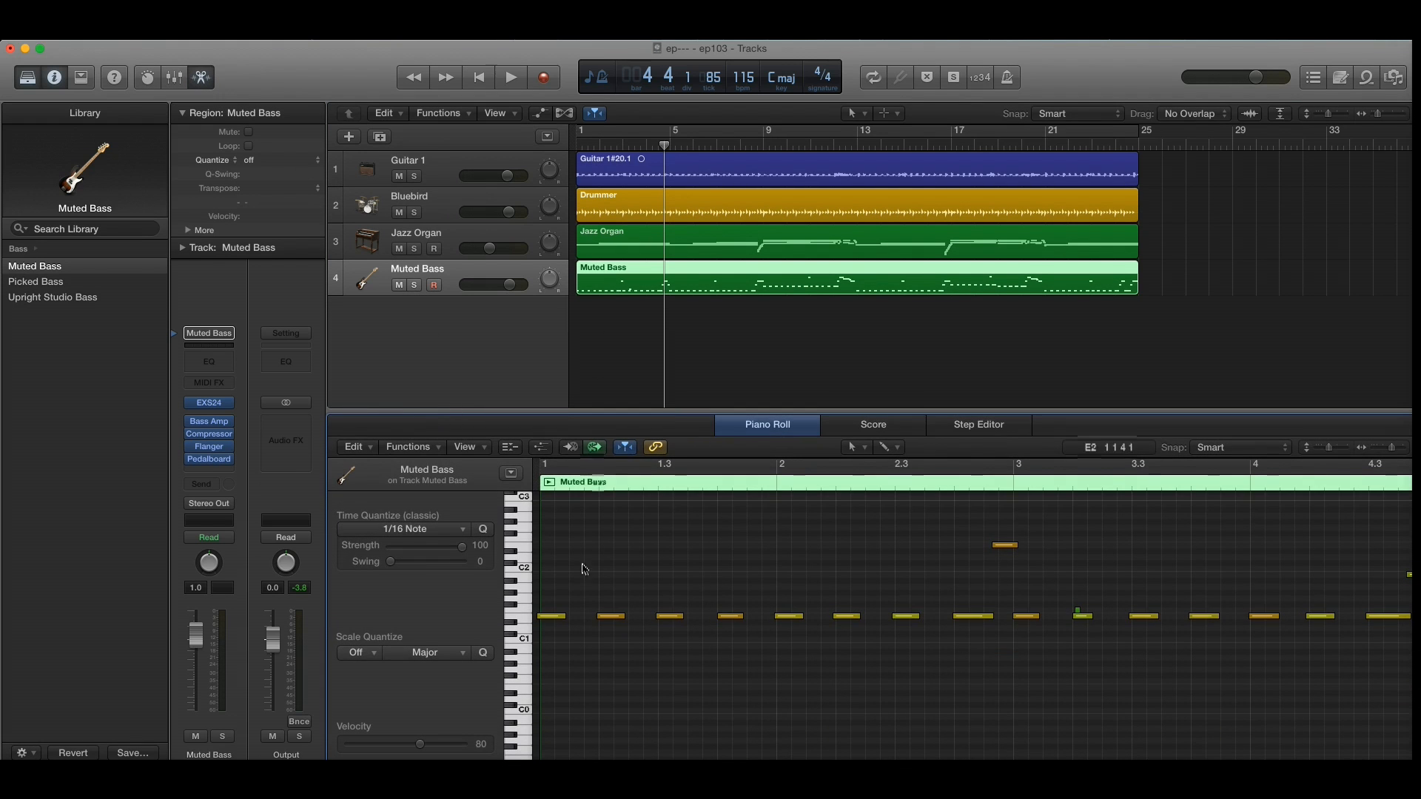
# Step: Audition the second and third notes of the bass line to check their timing, leaving no note selected
pyautogui.click(607, 617)
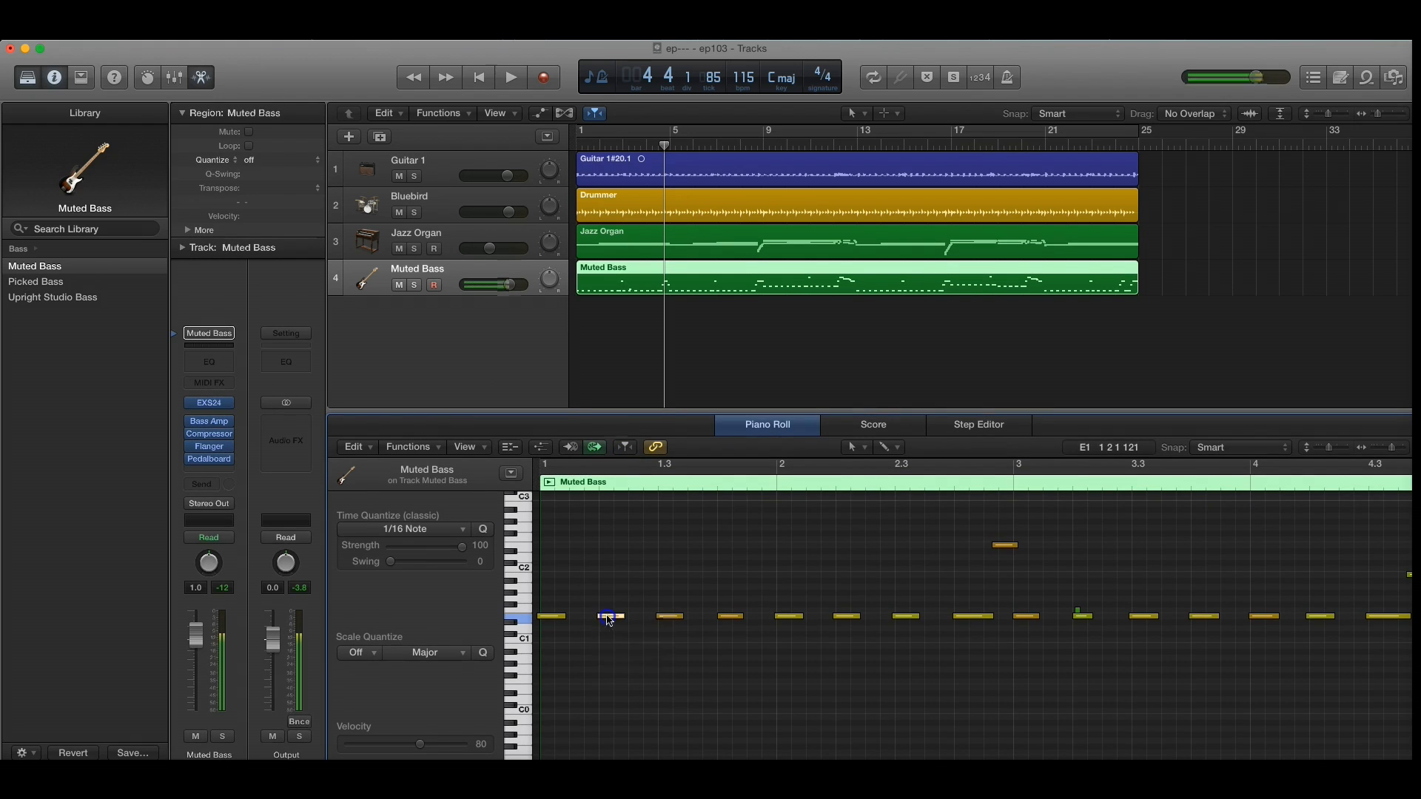
pyautogui.click(669, 618)
pyautogui.moveTo(669, 624)
pyautogui.mouseDown()
pyautogui.moveTo(676, 568)
pyautogui.moveTo(667, 617)
pyautogui.mouseUp()
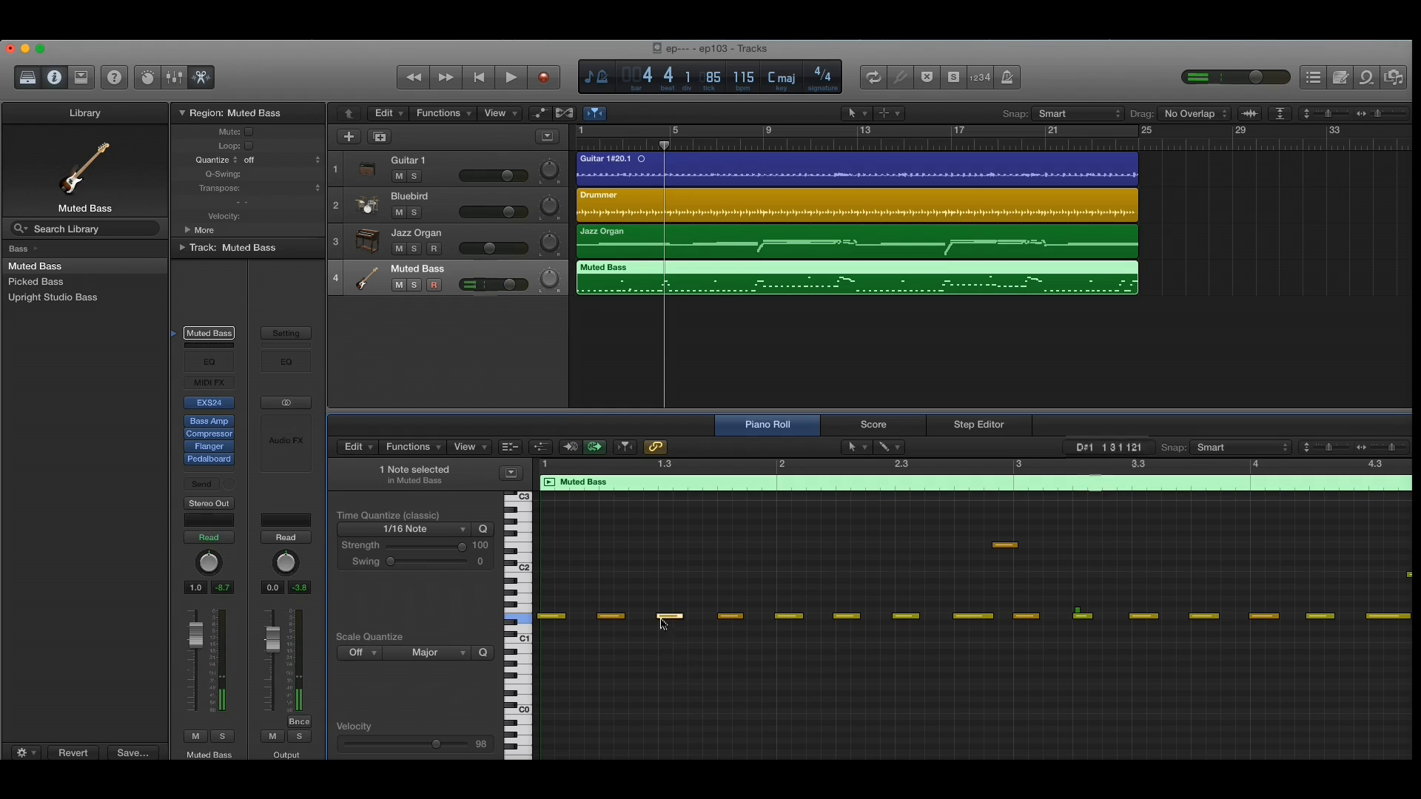
pyautogui.click(703, 666)
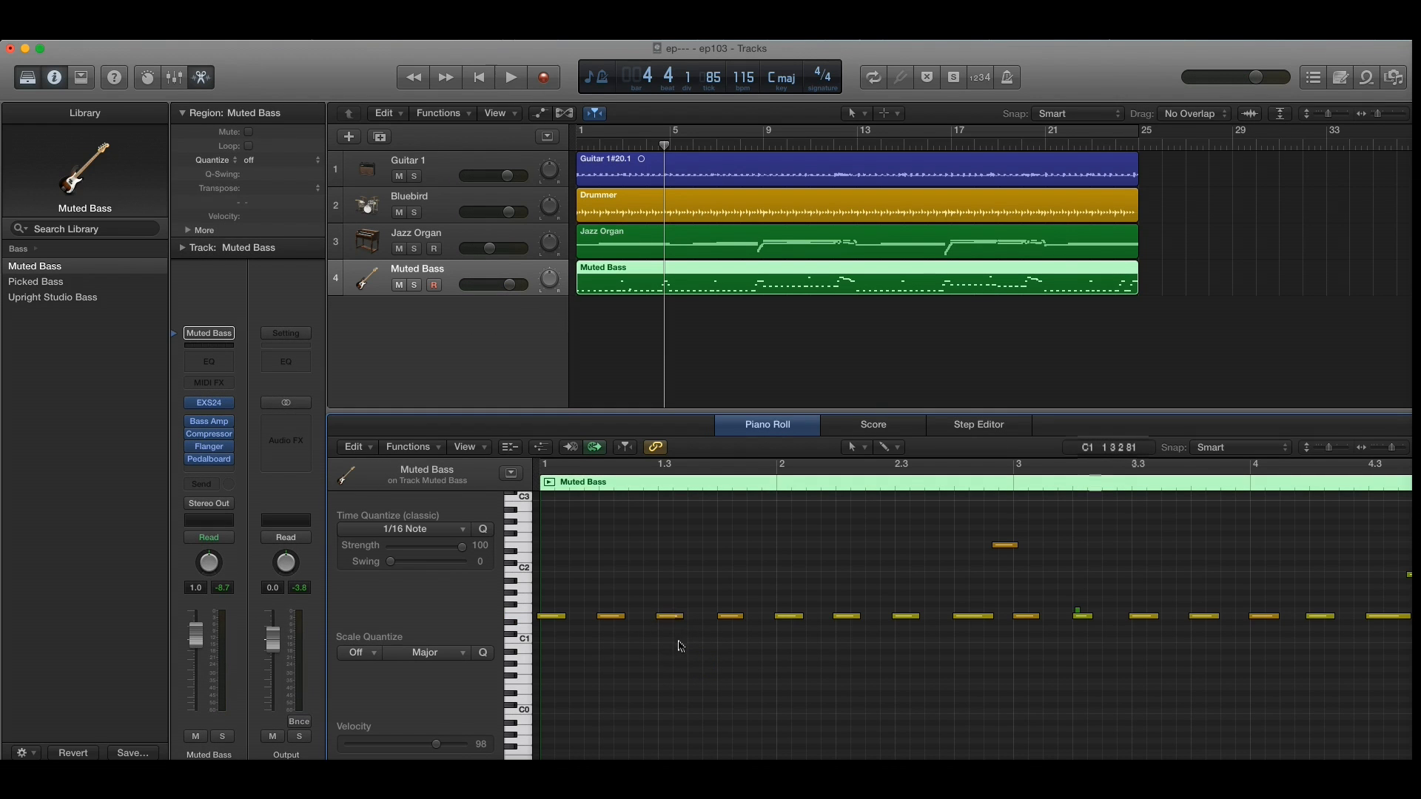
# Step: Quantize all notes in the Muted Bass region, keeping the time quantize value at 1/16 Note
pyautogui.press('super+a')
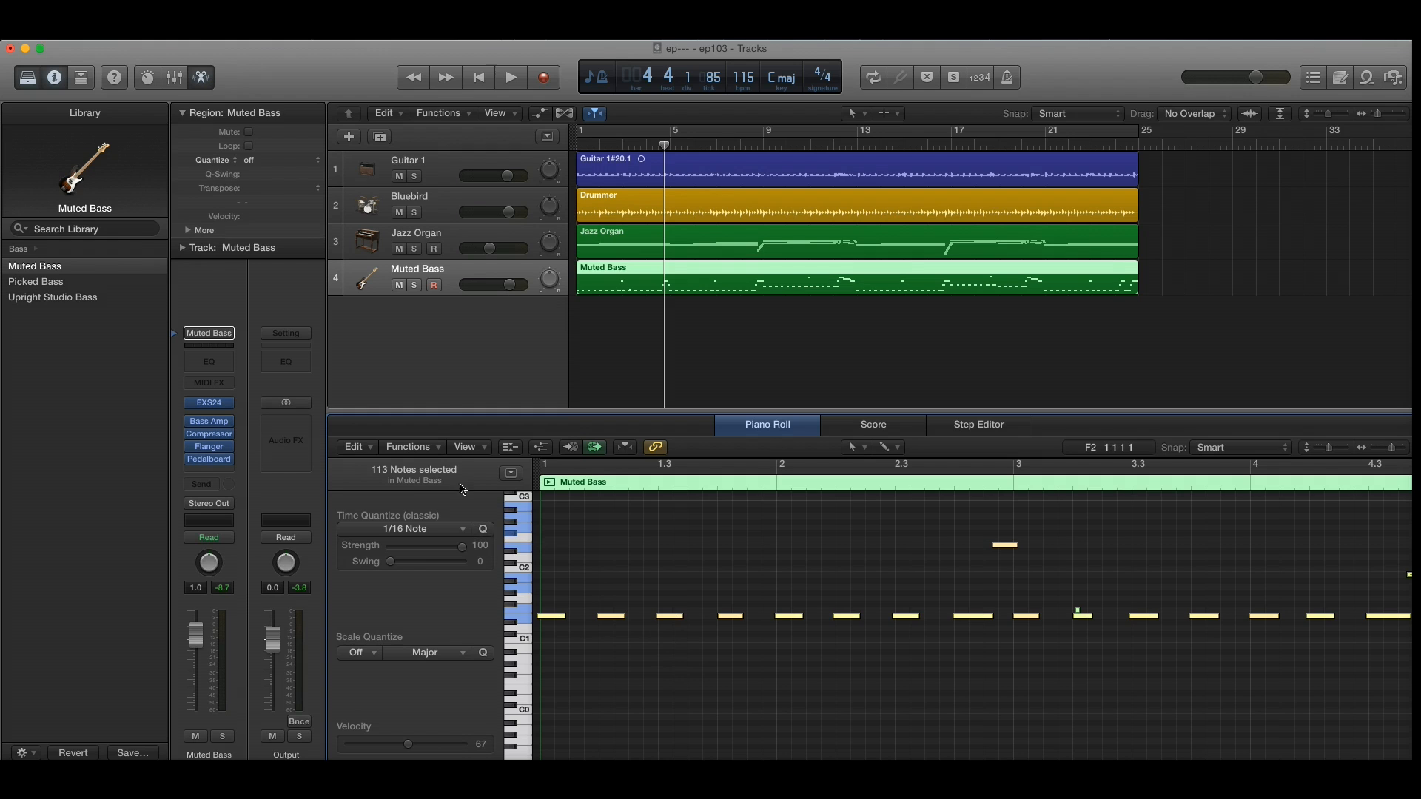
pyautogui.click(430, 449)
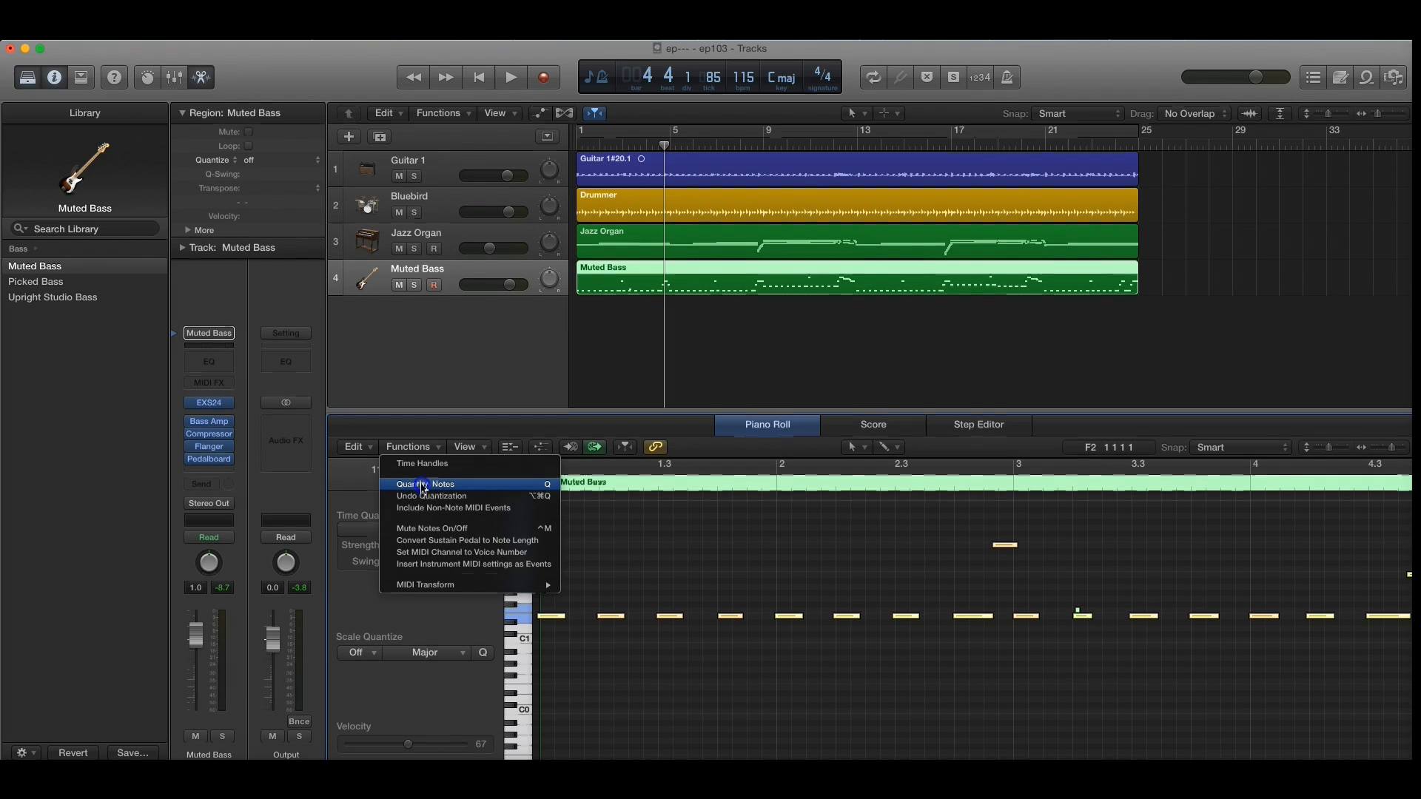
pyautogui.click(423, 485)
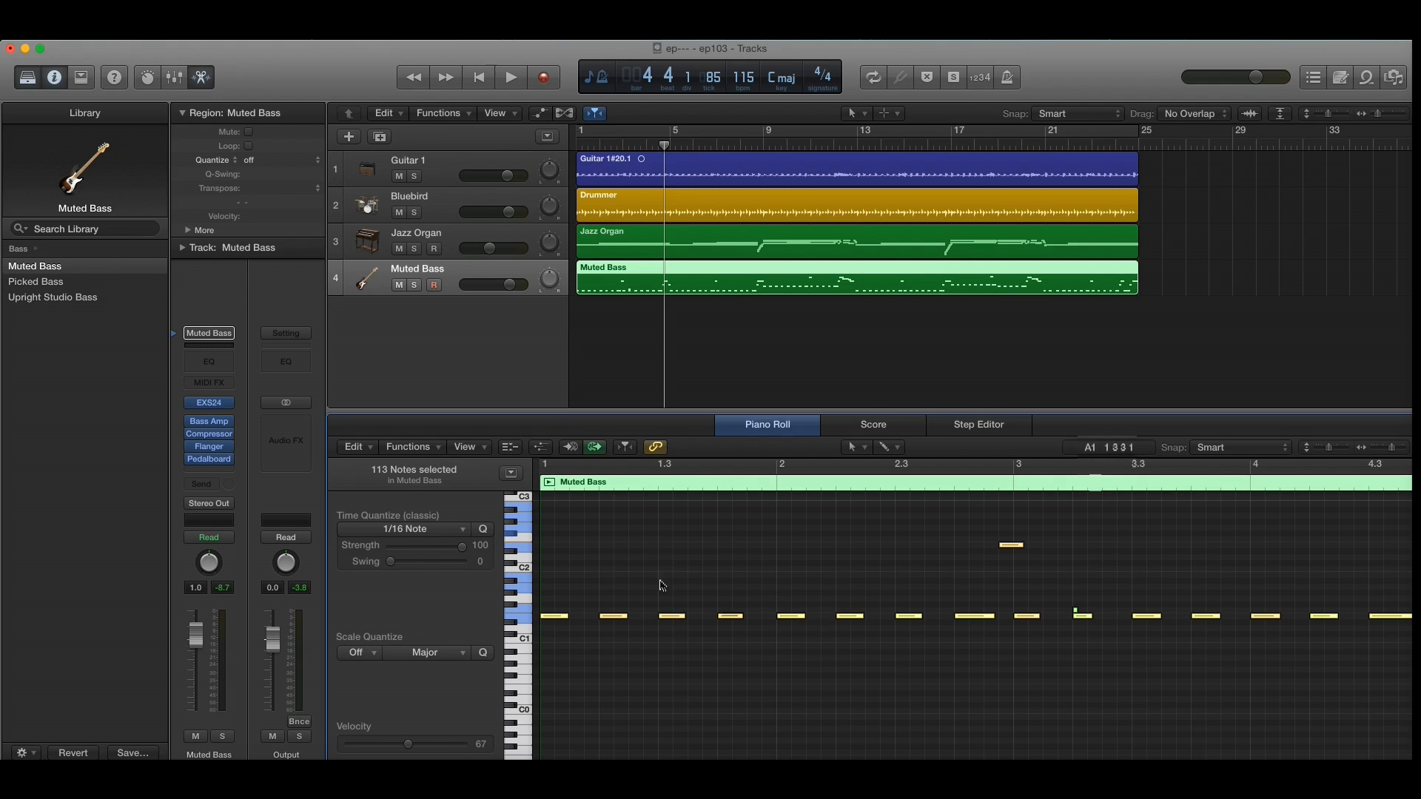
pyautogui.click(458, 533)
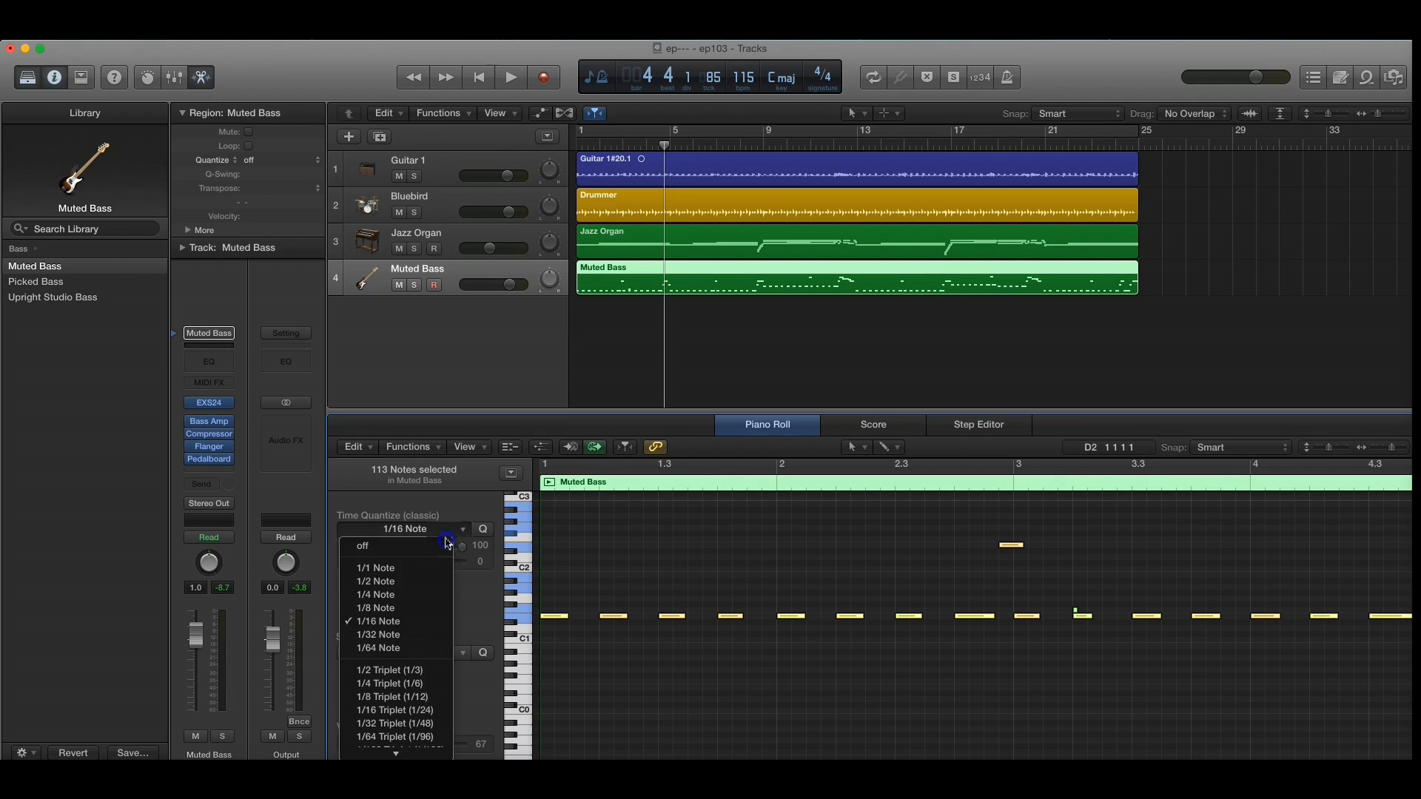
pyautogui.click(412, 625)
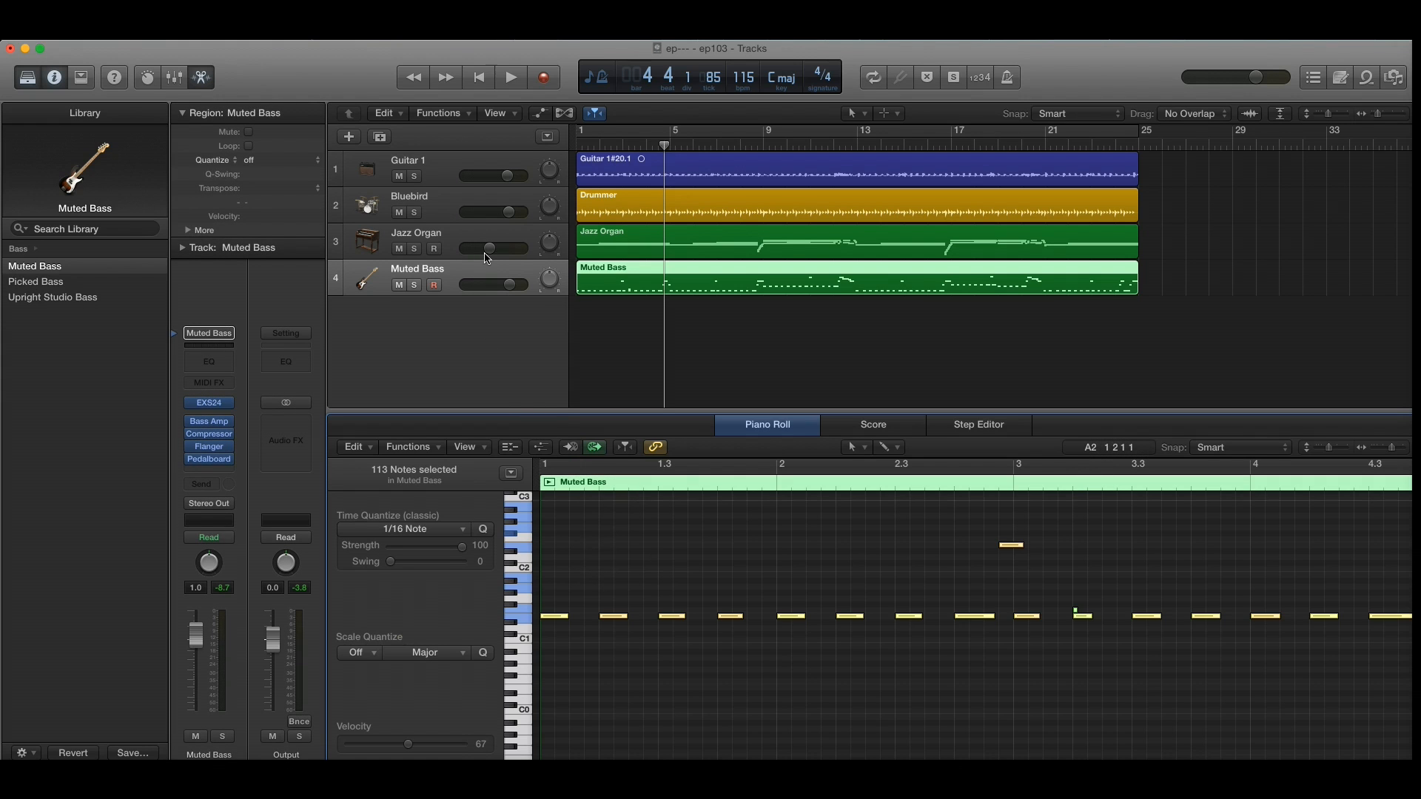
# Step: Open the Guitar 1 track's amp plug-in, try the Vintage British Stack model and settle on Mini Blackface Combo
pyautogui.click(446, 178)
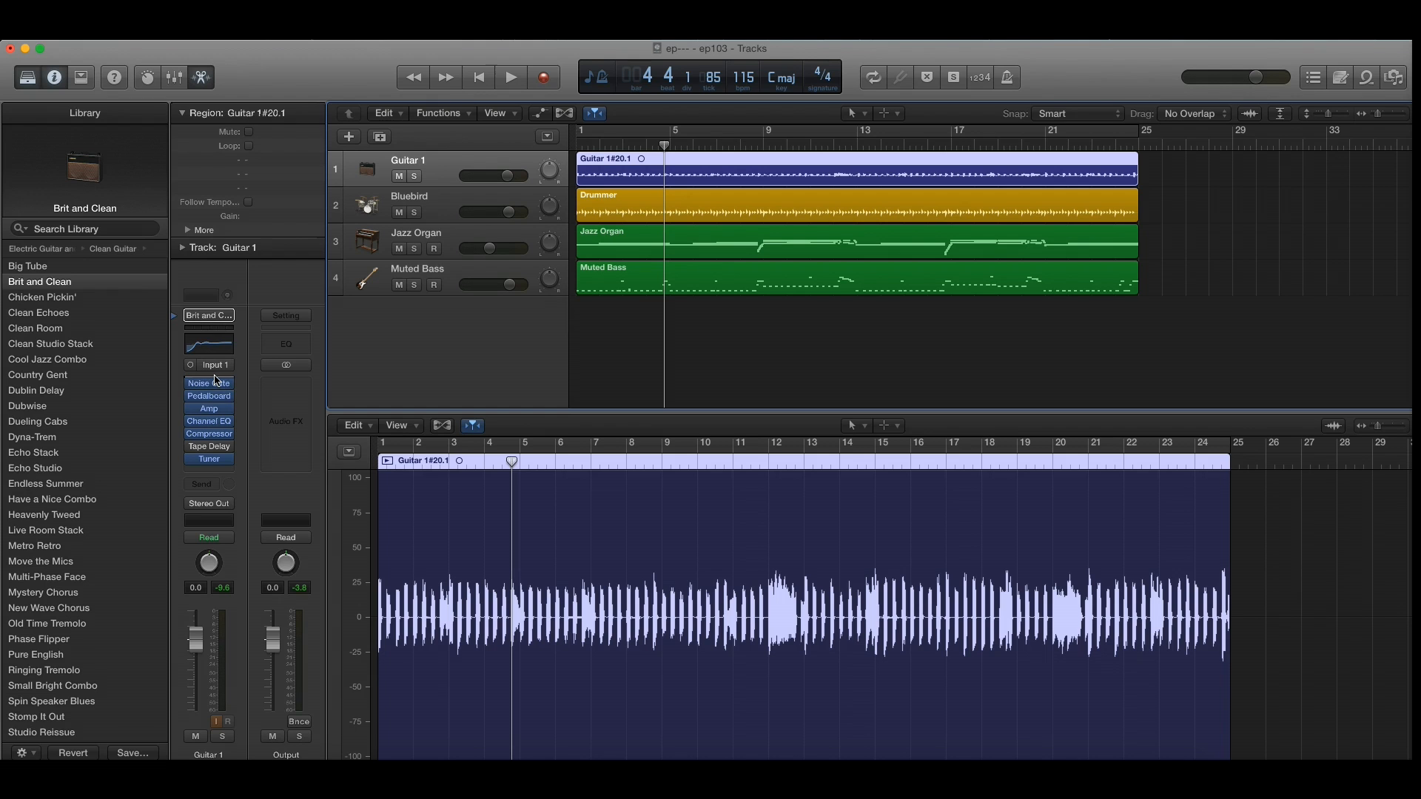
pyautogui.moveTo(218, 416)
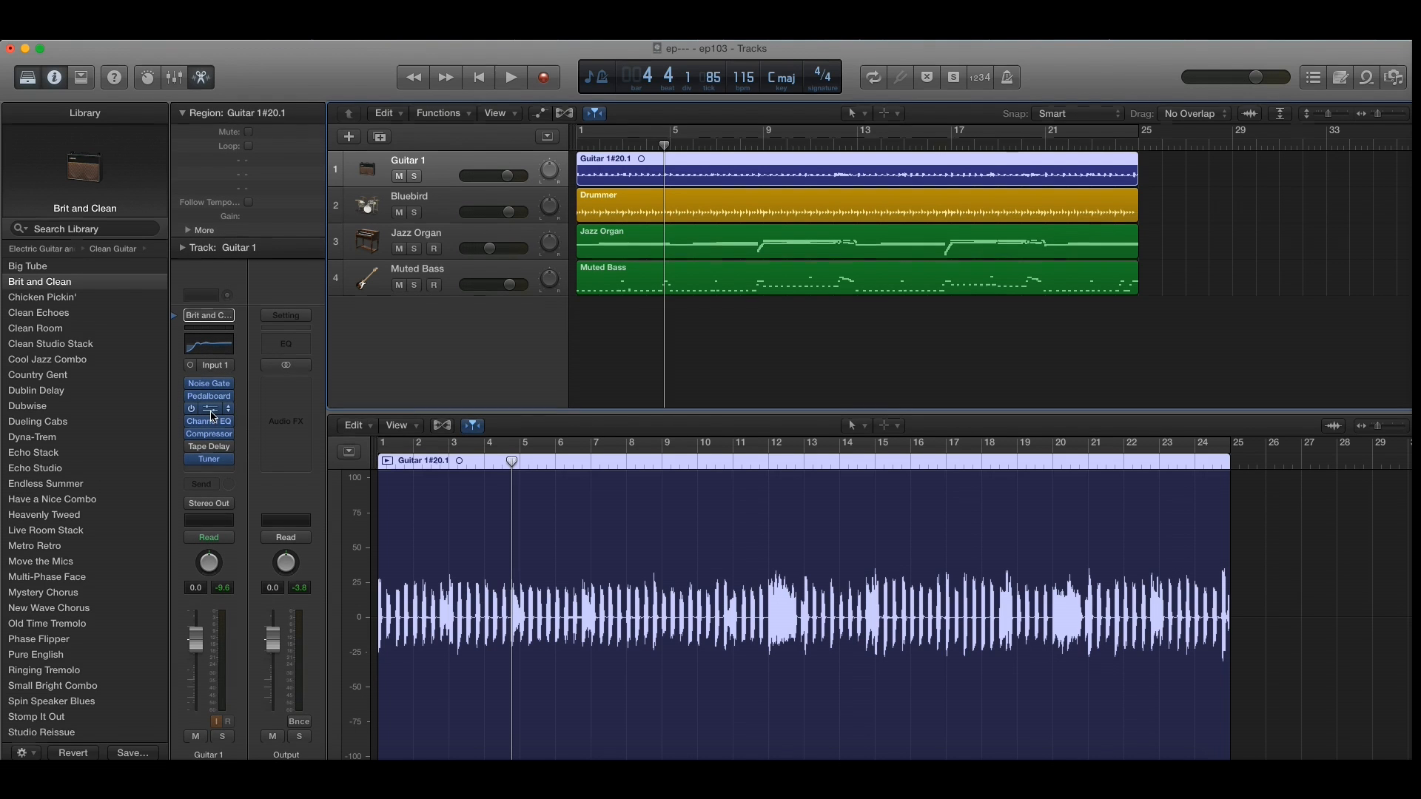
pyautogui.click(212, 413)
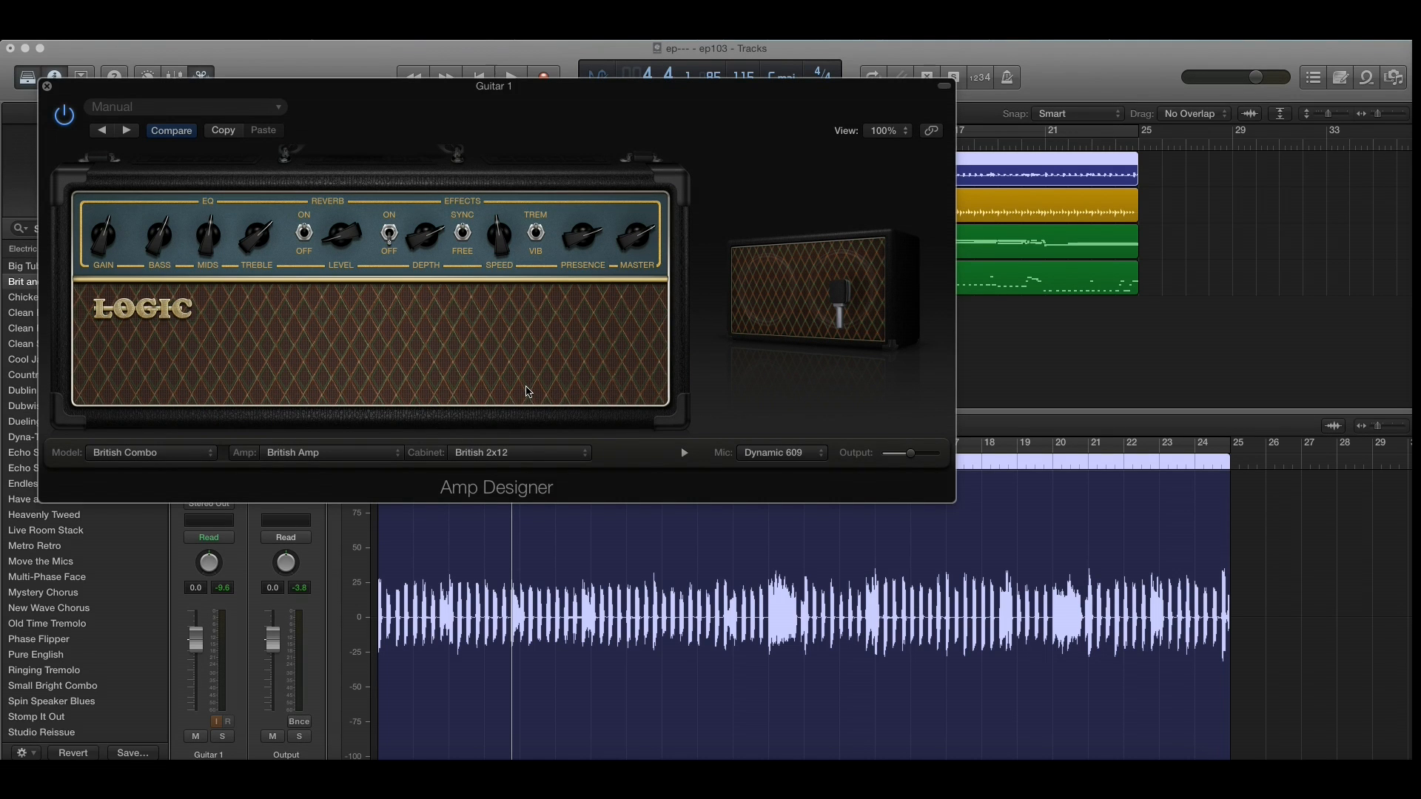
pyautogui.click(203, 457)
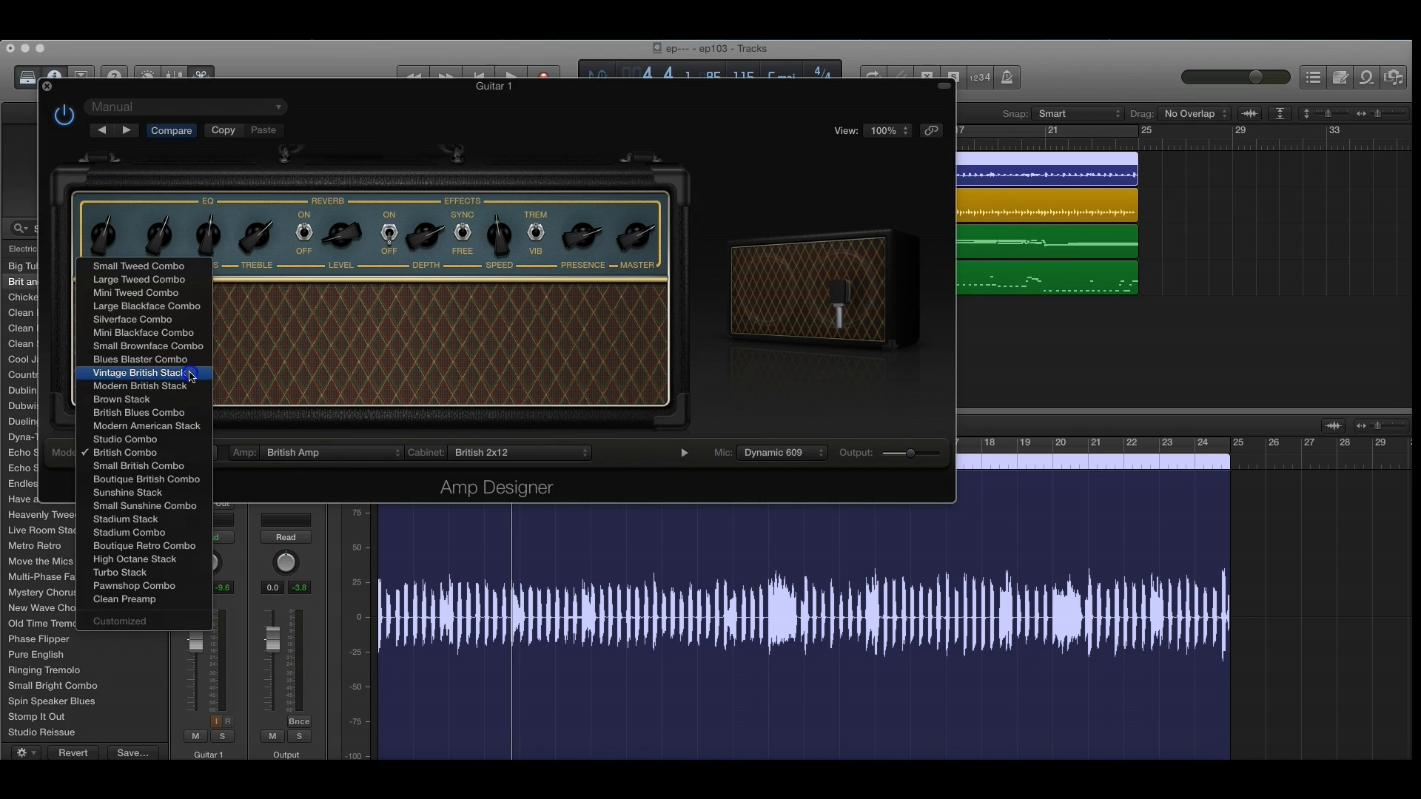
pyautogui.click(190, 373)
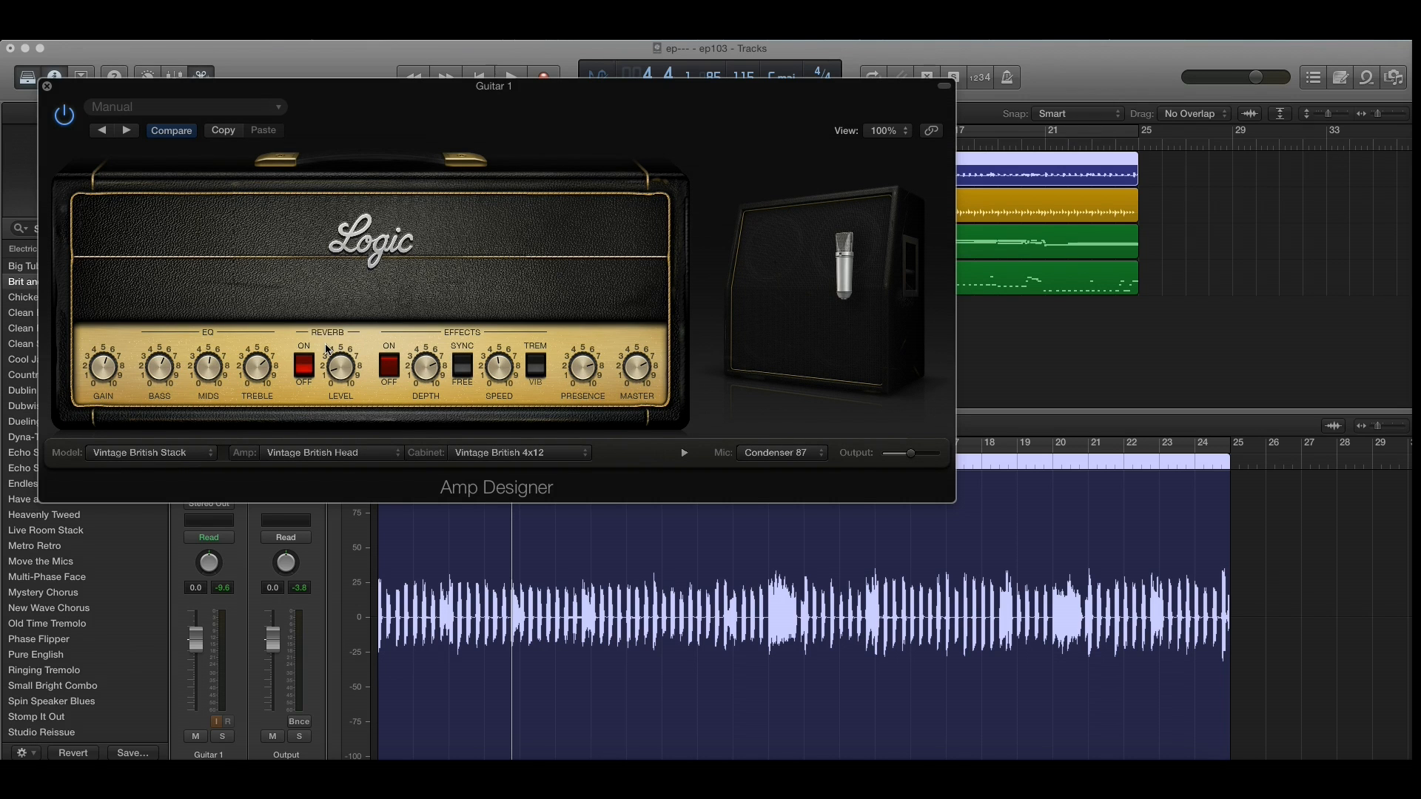
pyautogui.click(191, 455)
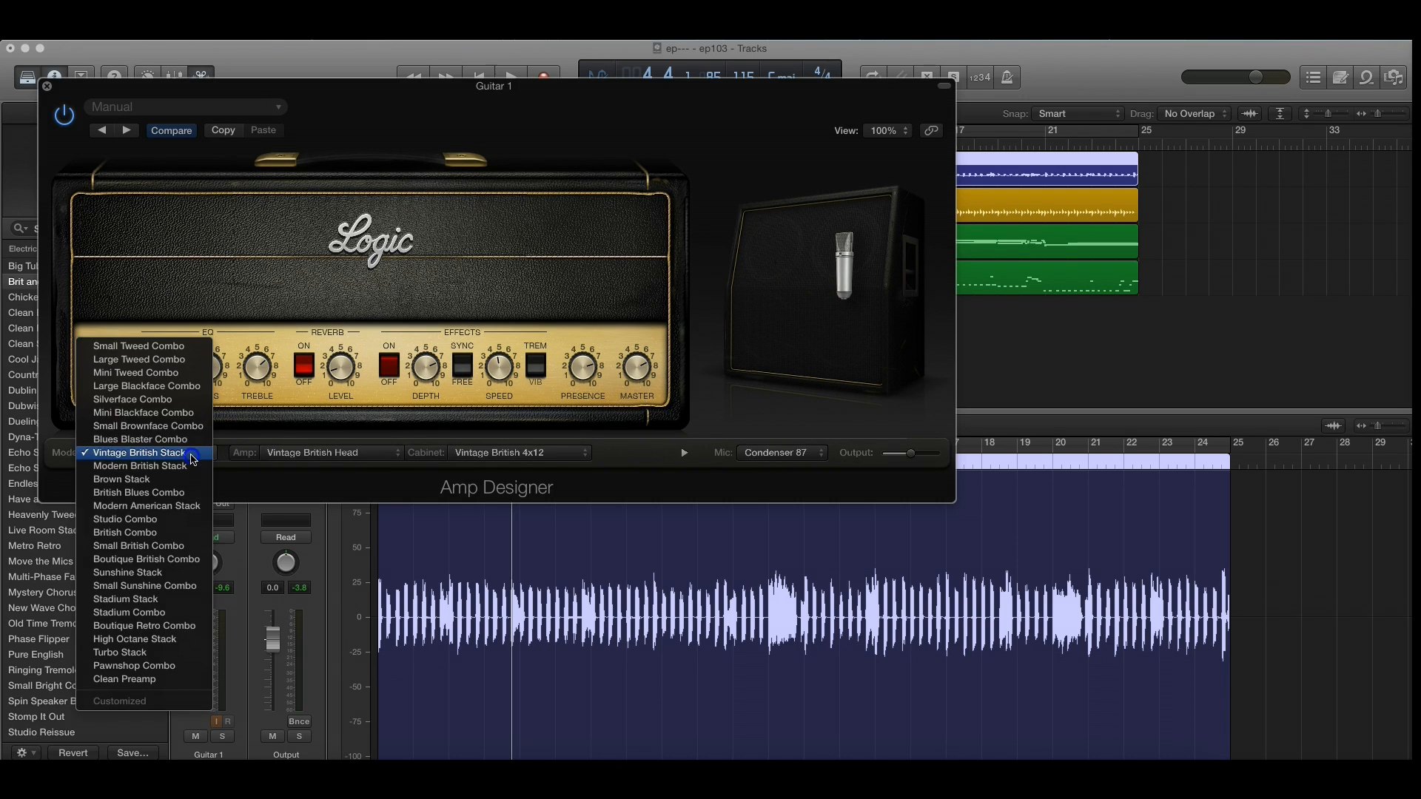
pyautogui.click(186, 413)
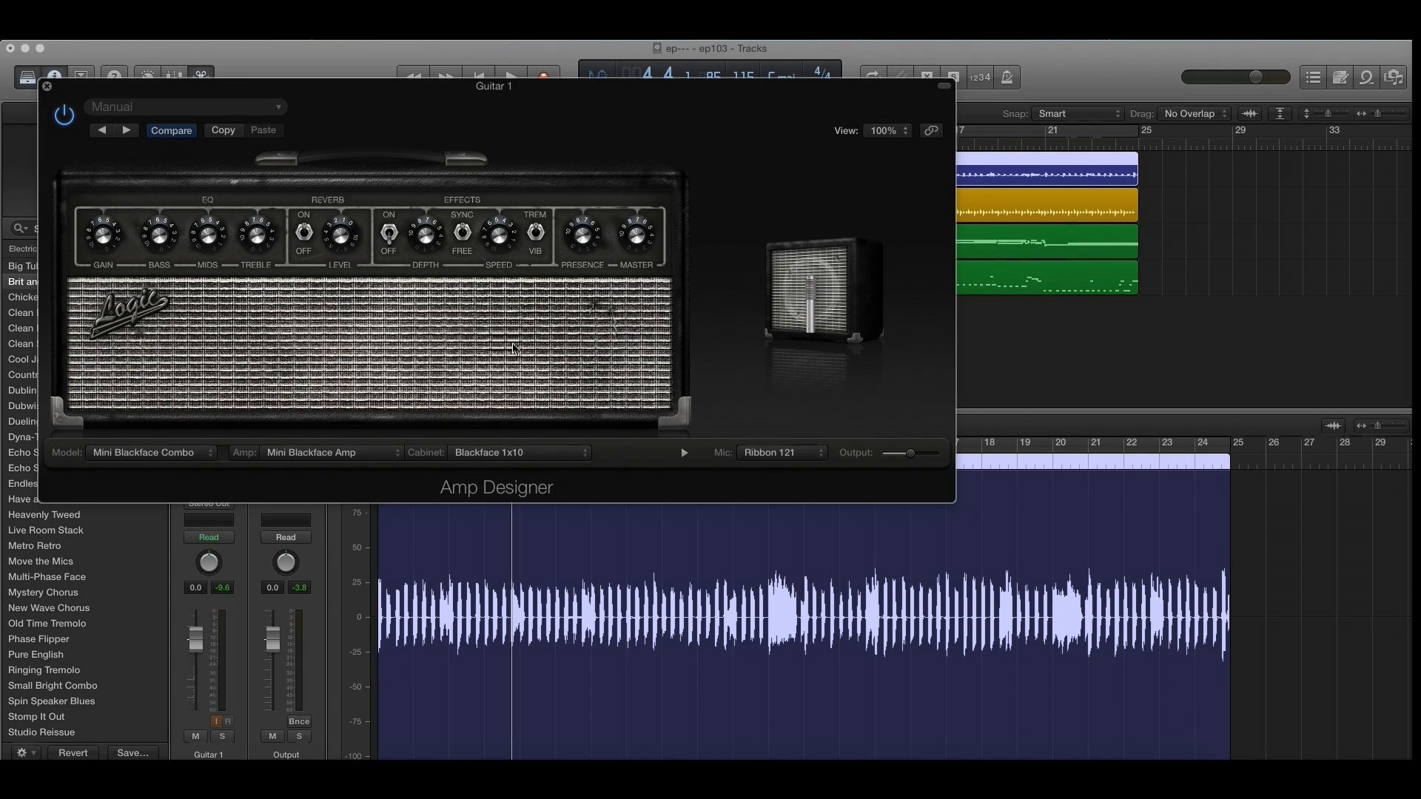
# Step: Shift the microphone slightly in front of the speaker and change the cabinet to Brownface 1x15
pyautogui.moveTo(771, 384)
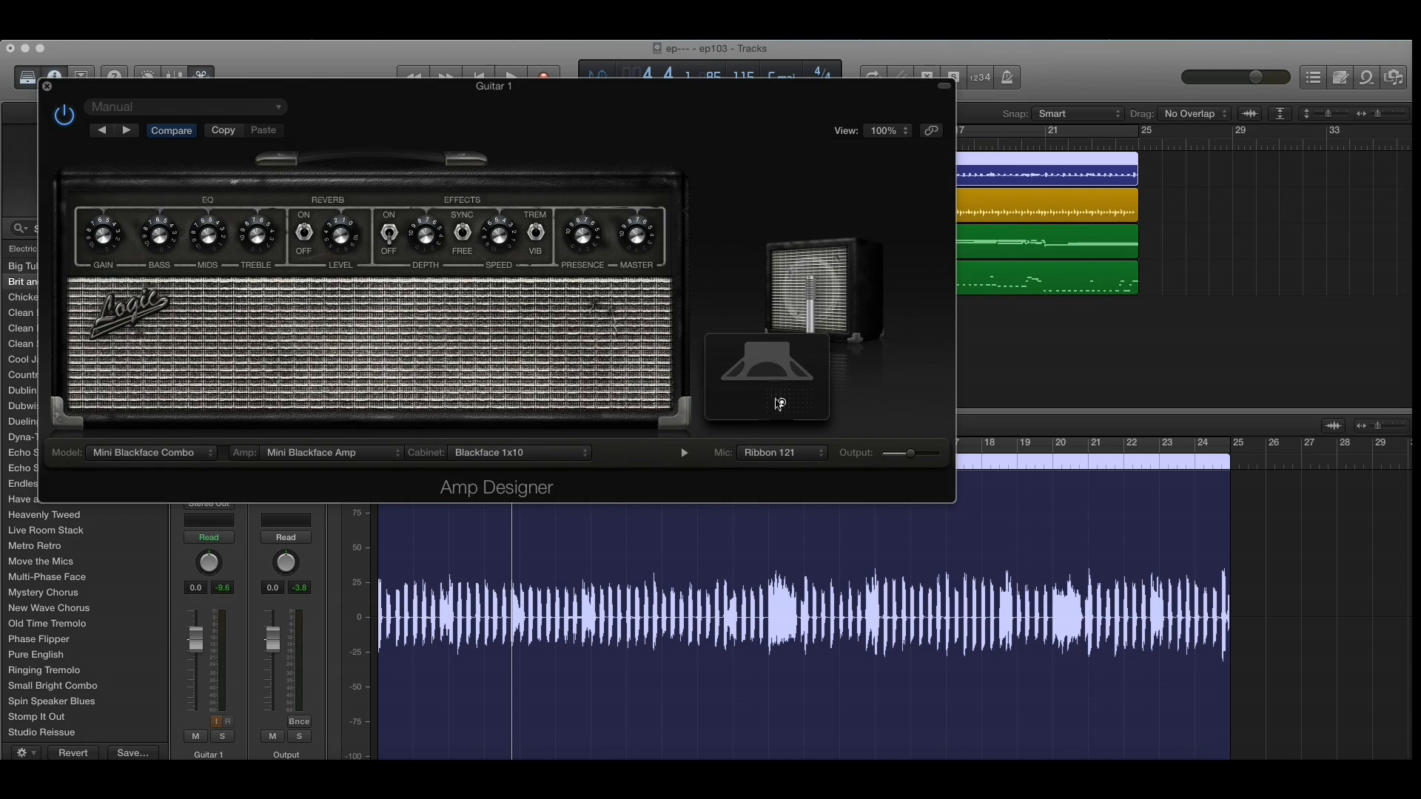
pyautogui.moveTo(782, 401)
pyautogui.mouseDown()
pyautogui.moveTo(806, 417)
pyautogui.moveTo(791, 398)
pyautogui.mouseUp()
pyautogui.click(538, 461)
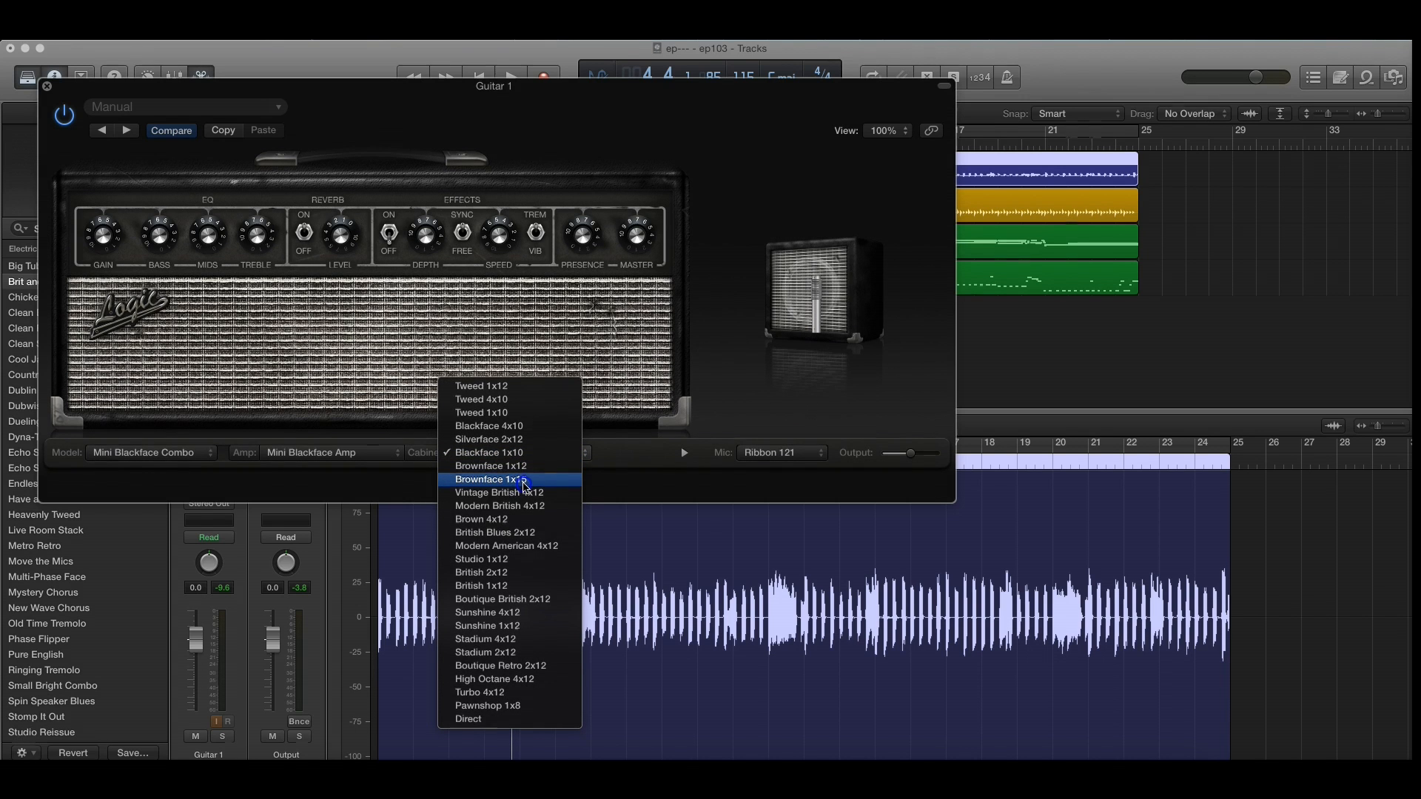
pyautogui.click(524, 483)
pyautogui.moveTo(807, 300)
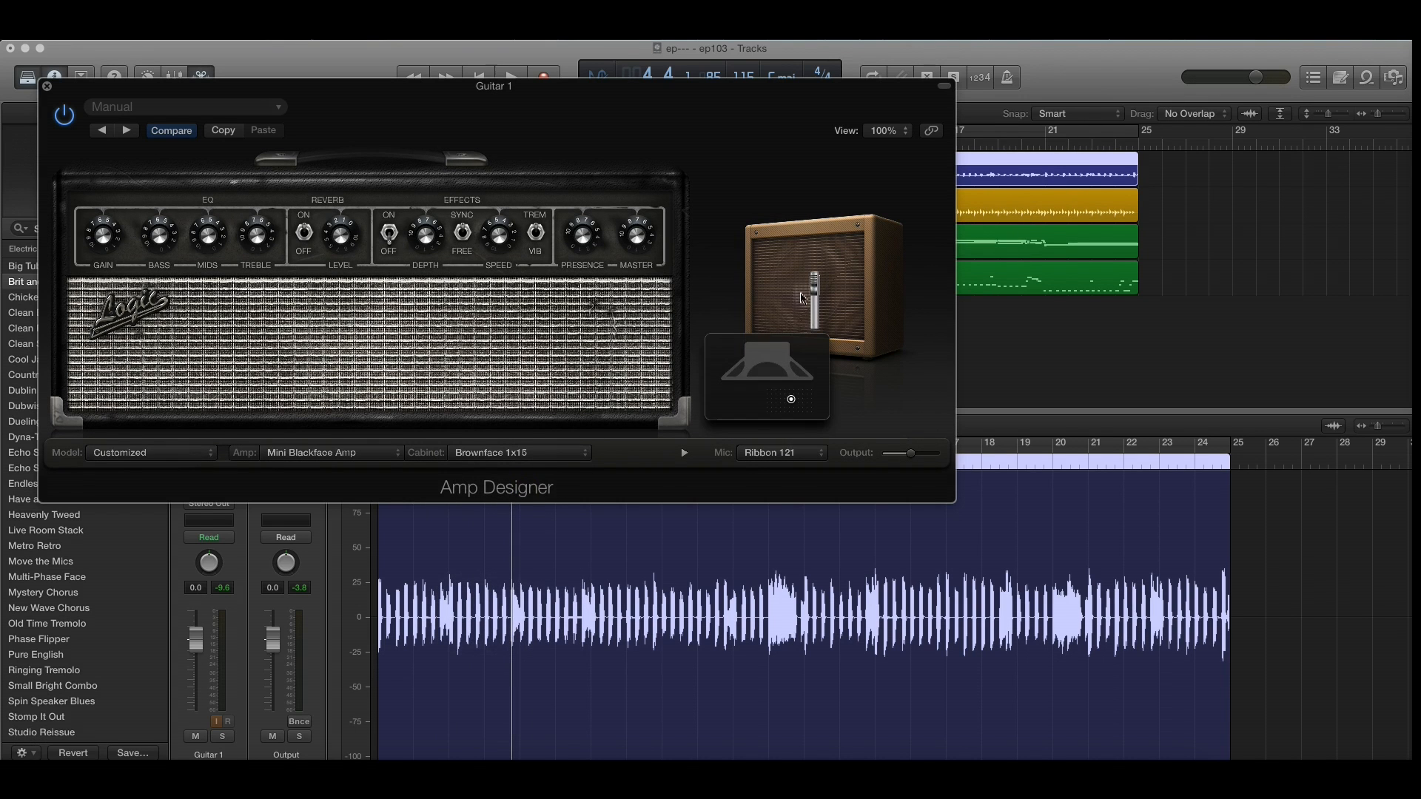
# Step: Try the Studio 1x12 cabinet with the Mini Blackface amp and change it to Sunshine 1x12
pyautogui.click(503, 452)
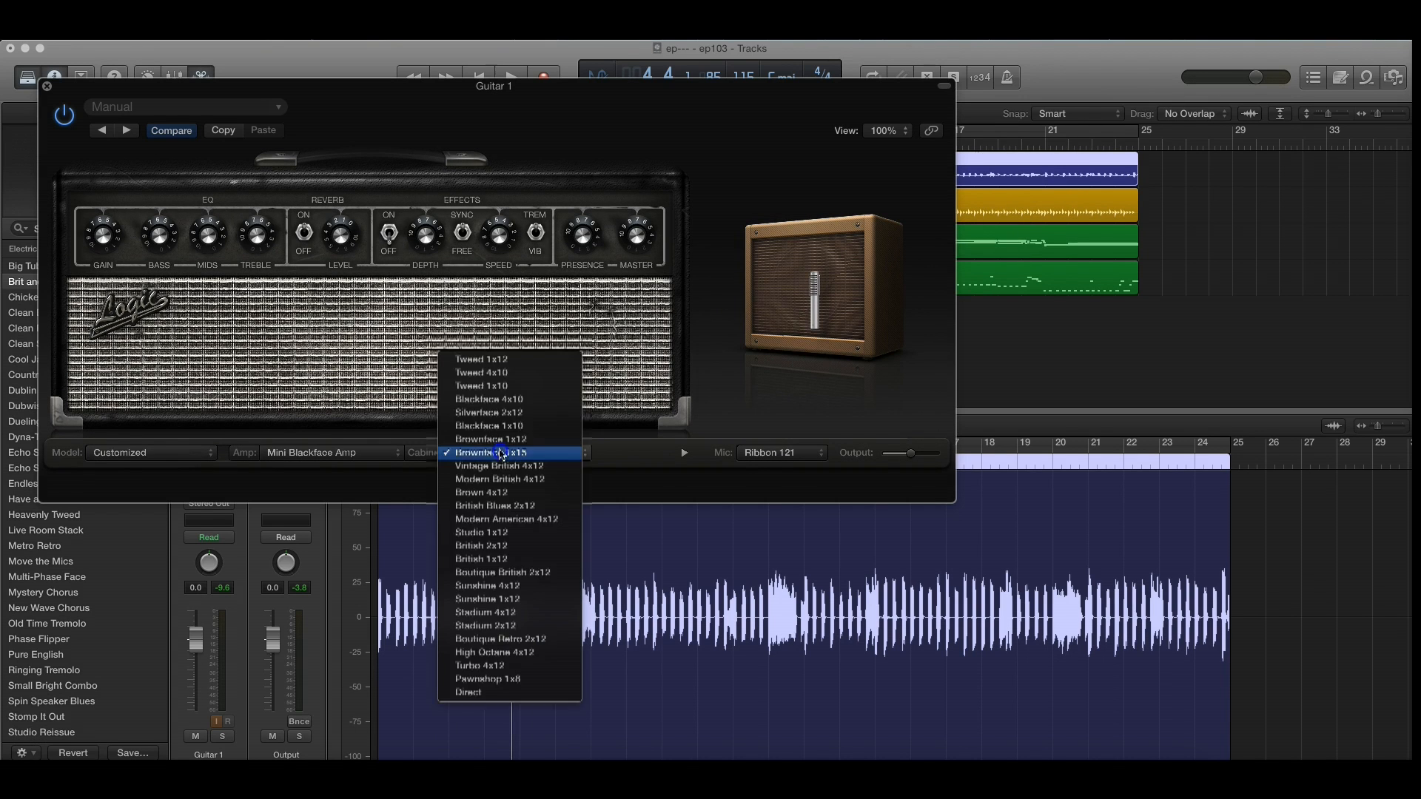
pyautogui.click(475, 532)
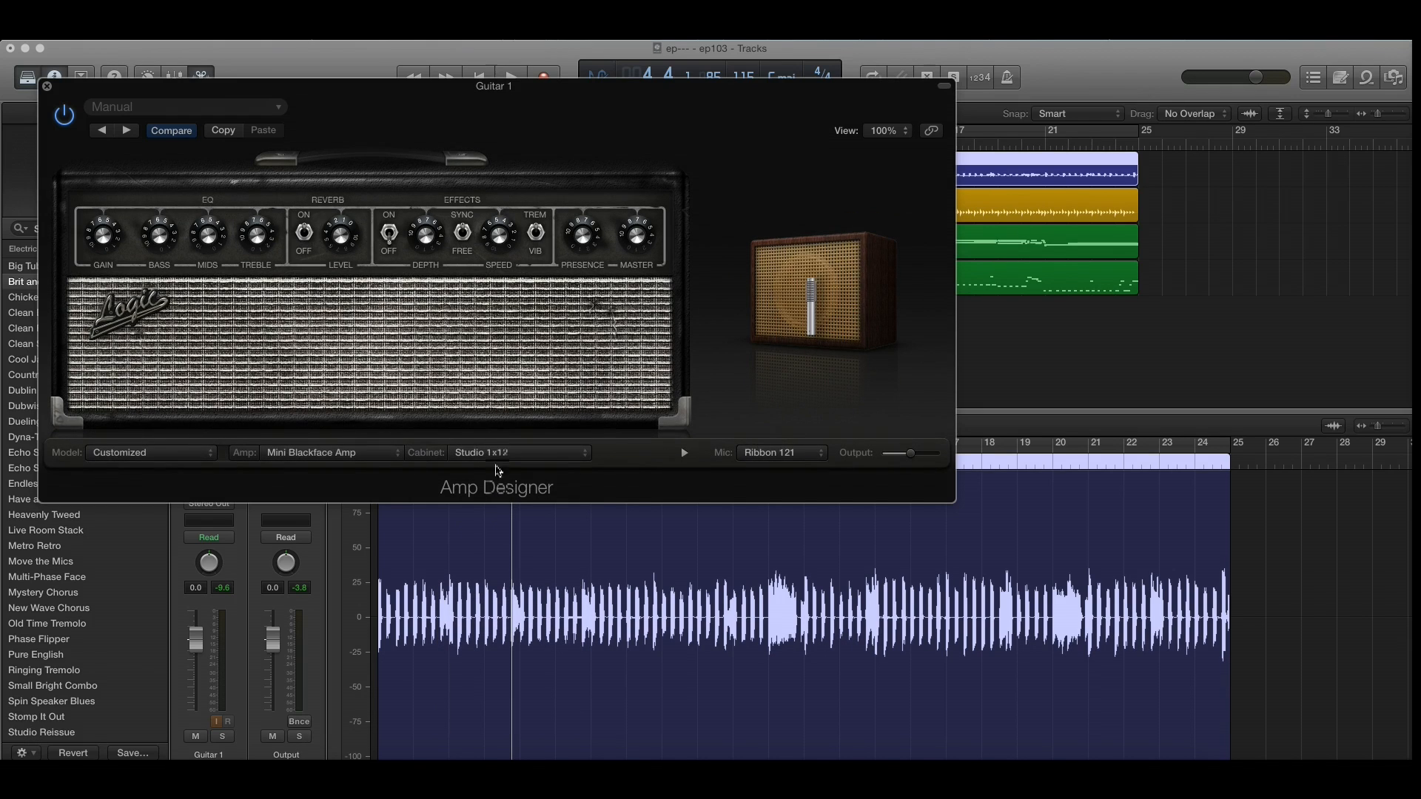
pyautogui.click(503, 452)
pyautogui.click(479, 522)
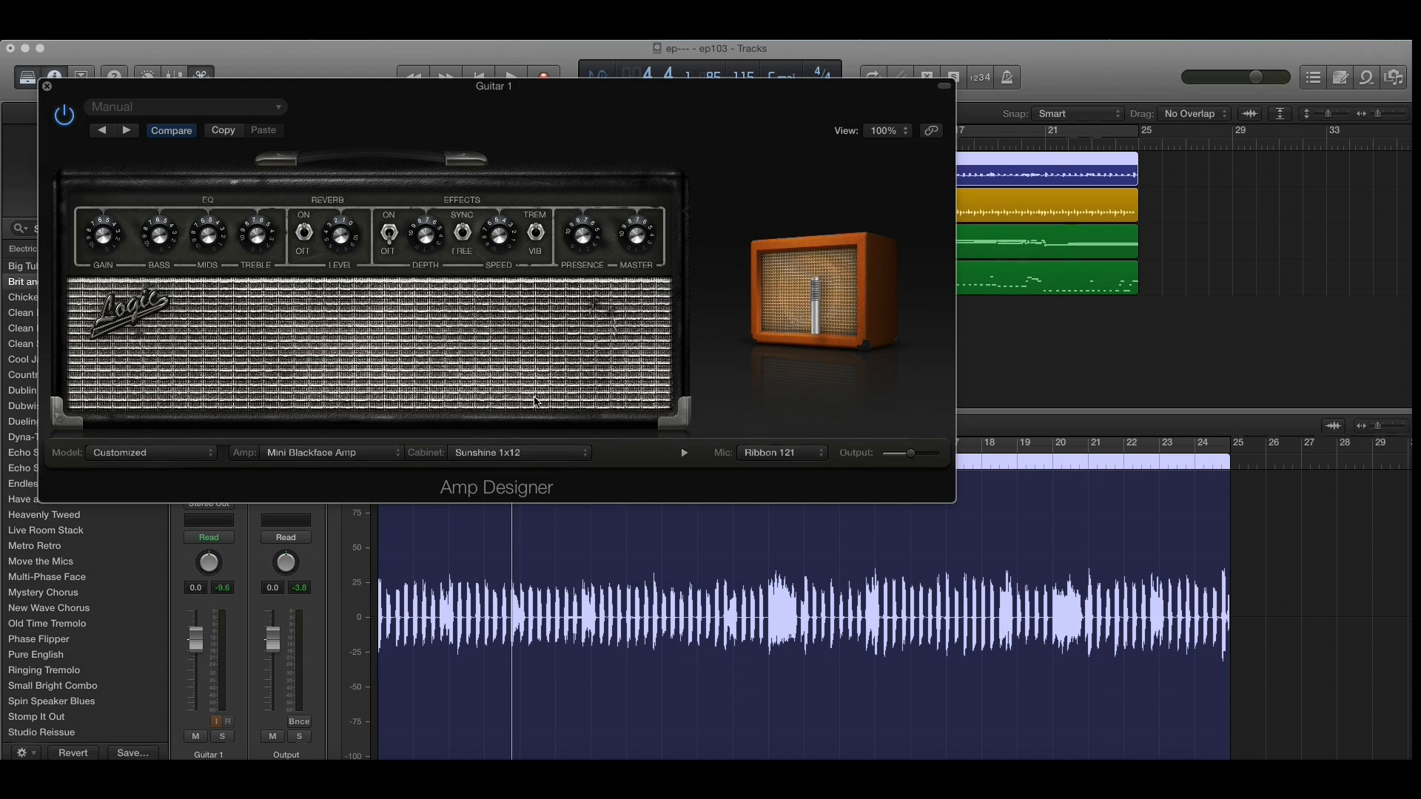
# Step: Adjust the amp's effects speed and effects on/off switch, and close the amp window
pyautogui.click(500, 229)
pyautogui.moveTo(500, 229); pyautogui.dragTo(488, 216)
pyautogui.click(391, 235)
pyautogui.click(46, 86)
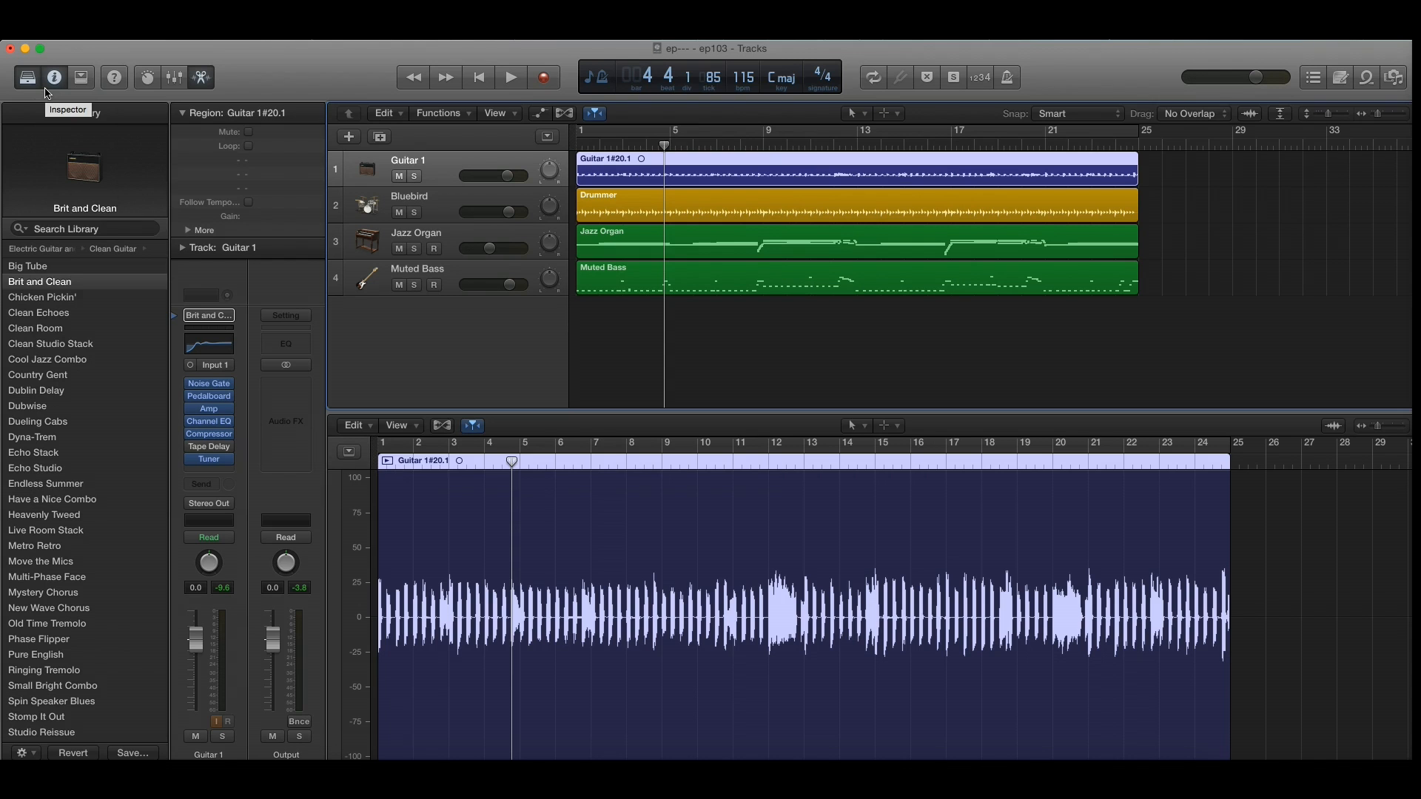
# Step: Open the Guitar 1 track's Pedalboard, browse the available pedals and add the Fuzz Machine after the Squash Compressor
pyautogui.moveTo(211, 403)
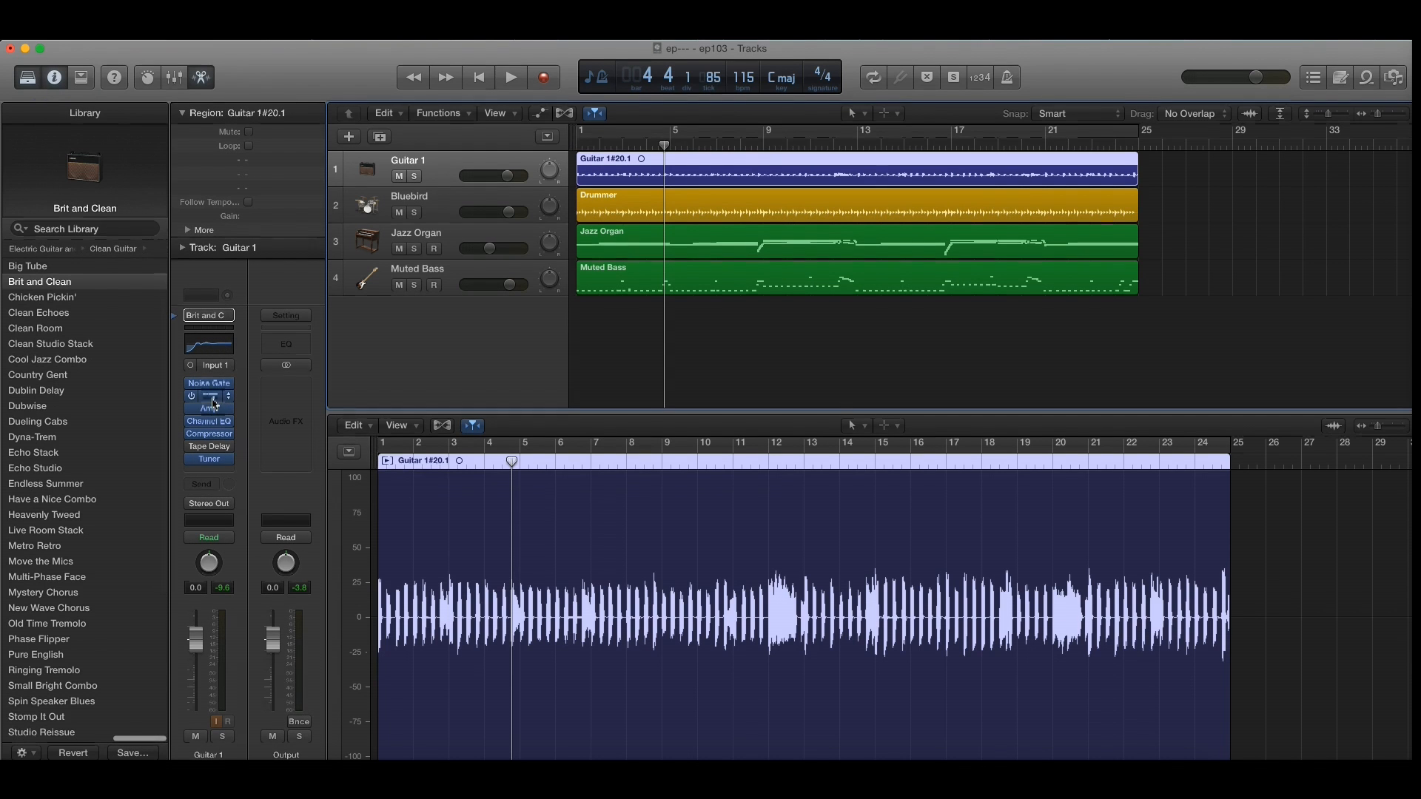
pyautogui.click(211, 403)
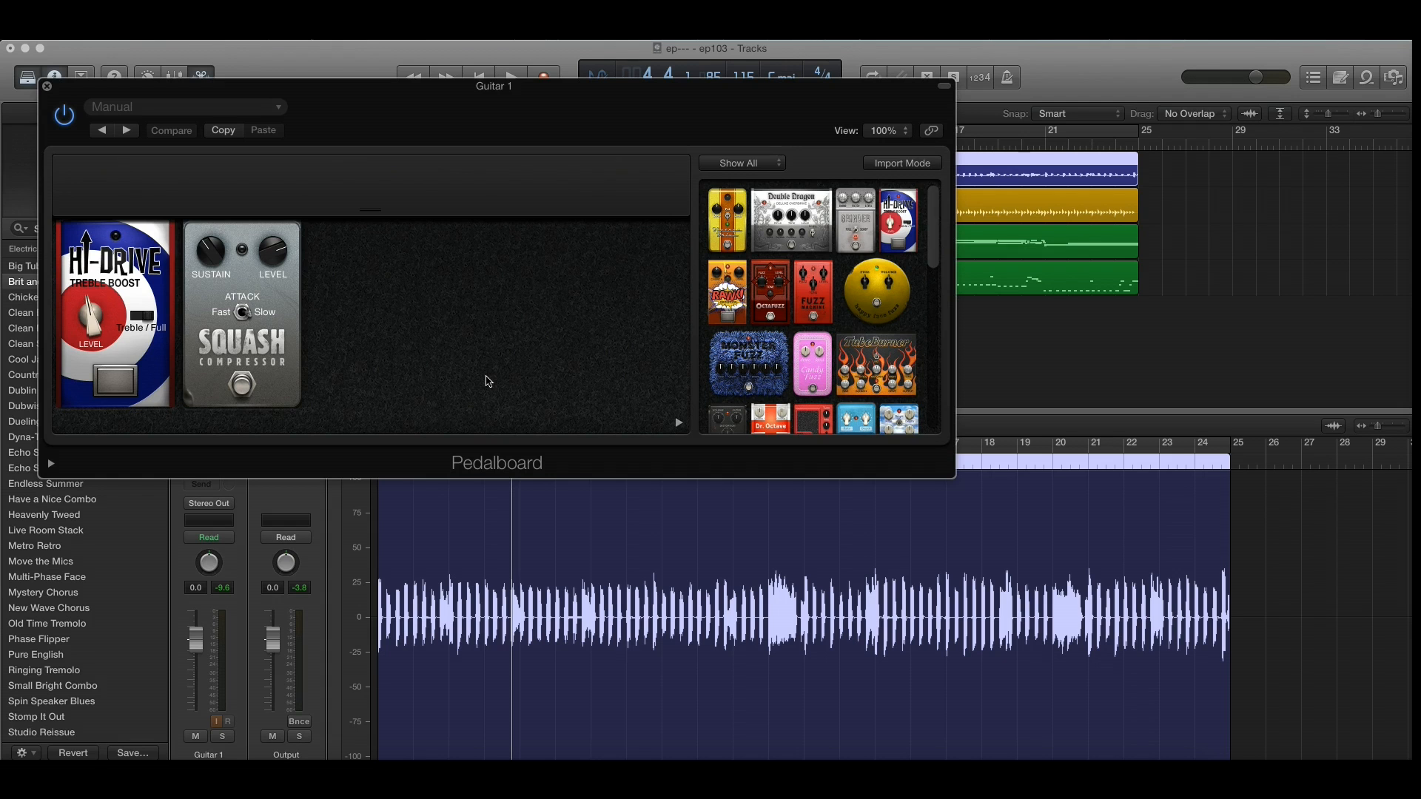
pyautogui.scroll(-5, 747, 355)
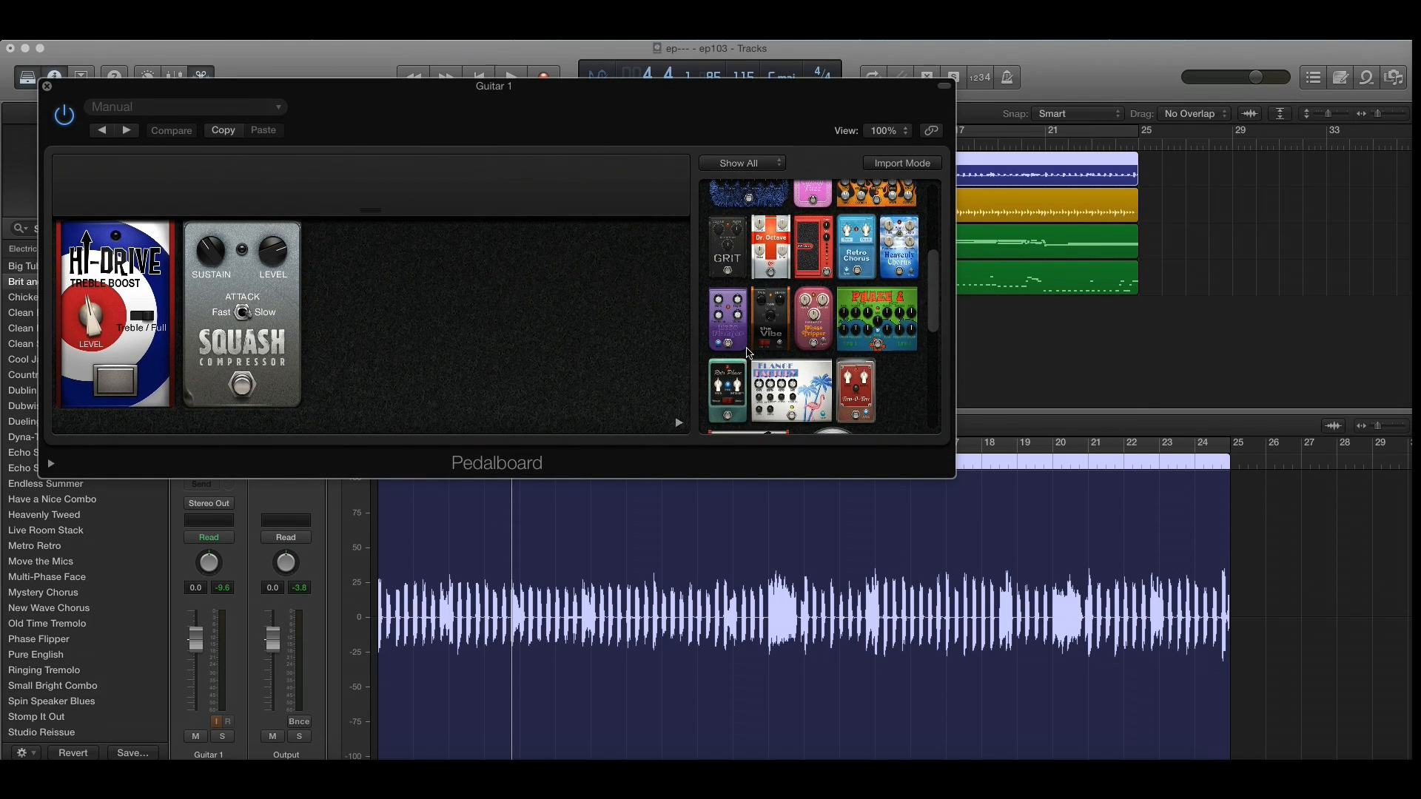
pyautogui.scroll(4, 749, 353)
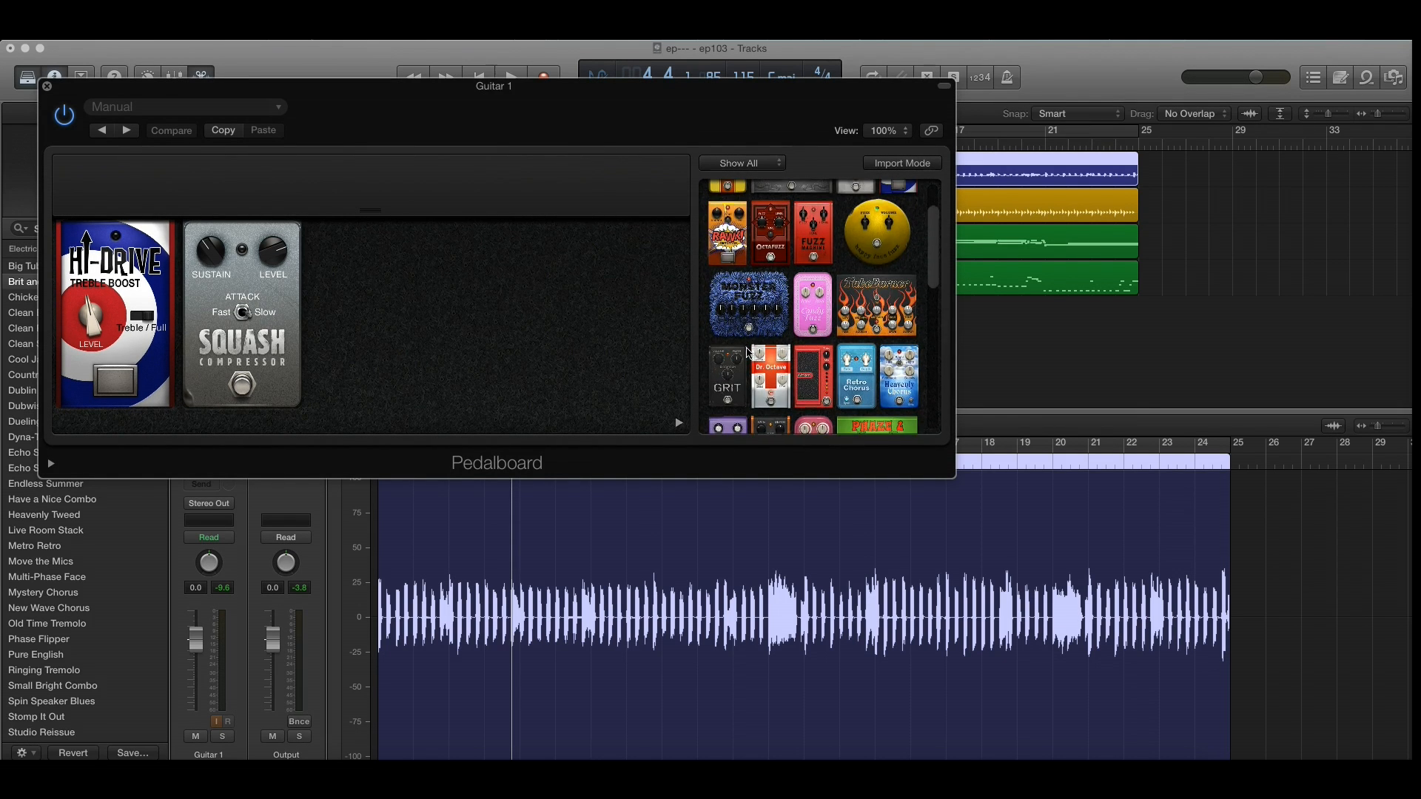
pyautogui.scroll(2, 749, 354)
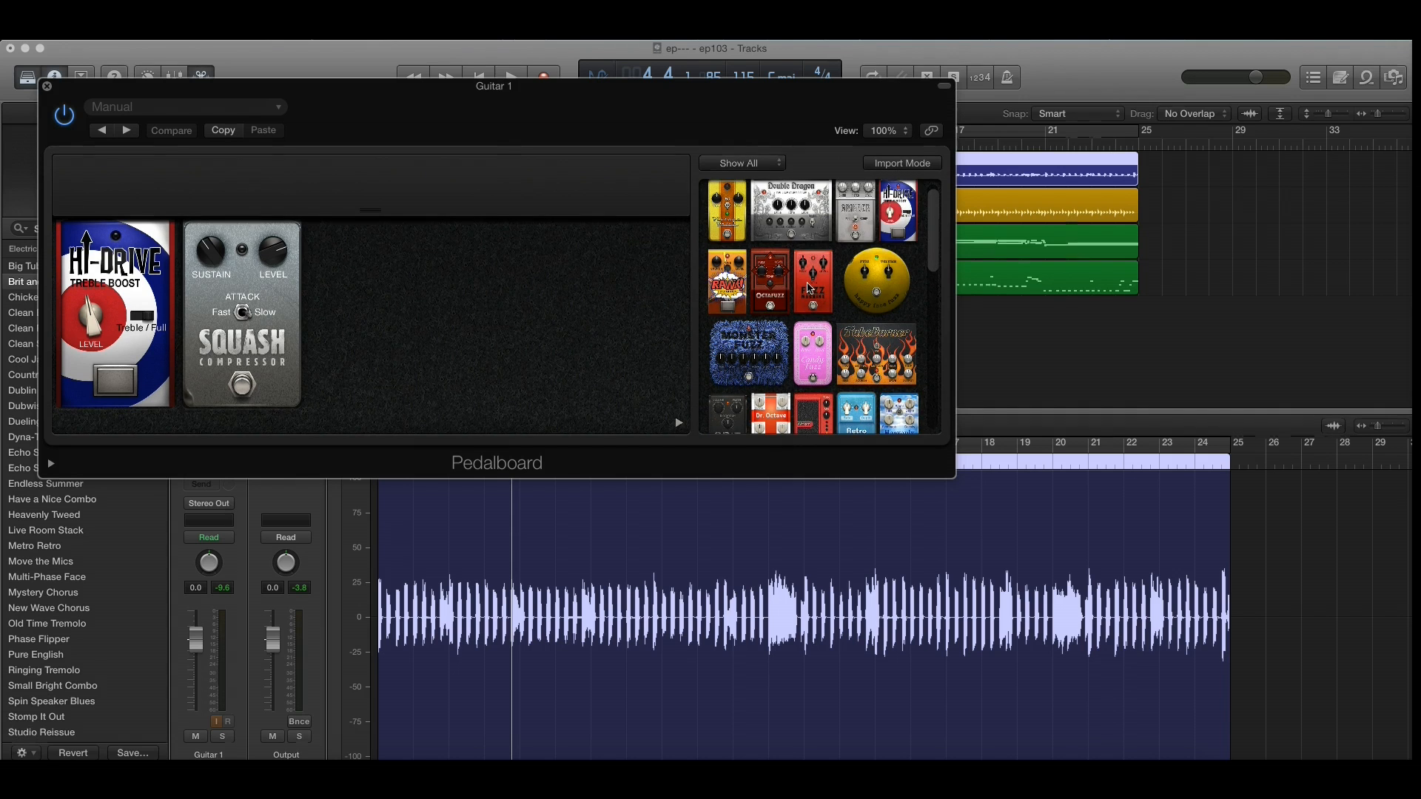
pyautogui.moveTo(811, 288); pyautogui.dragTo(333, 307)
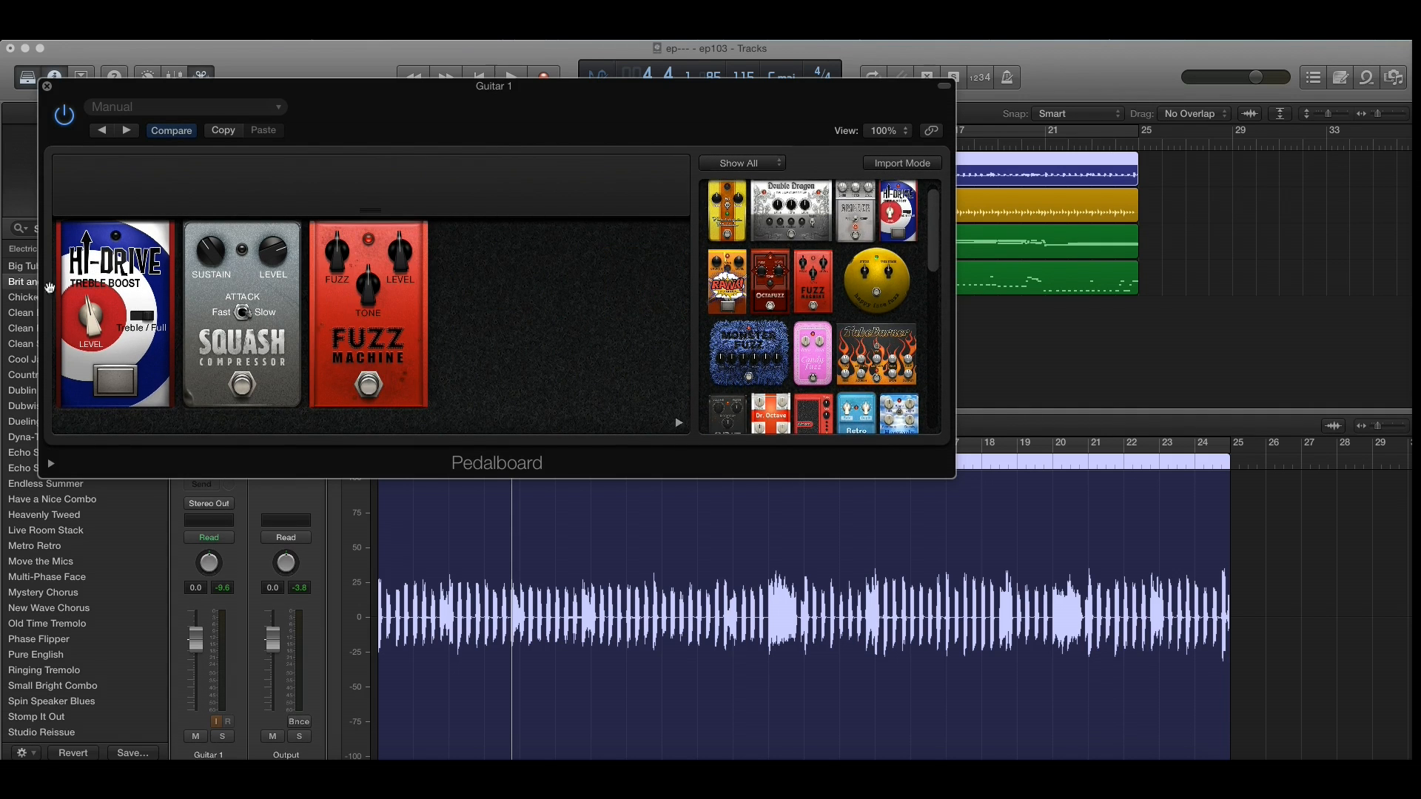
# Step: Remove the Squash Compressor from the pedal chain, toggle the Fuzz Machine's footswitch and adjust its Tone knob
pyautogui.click(281, 213)
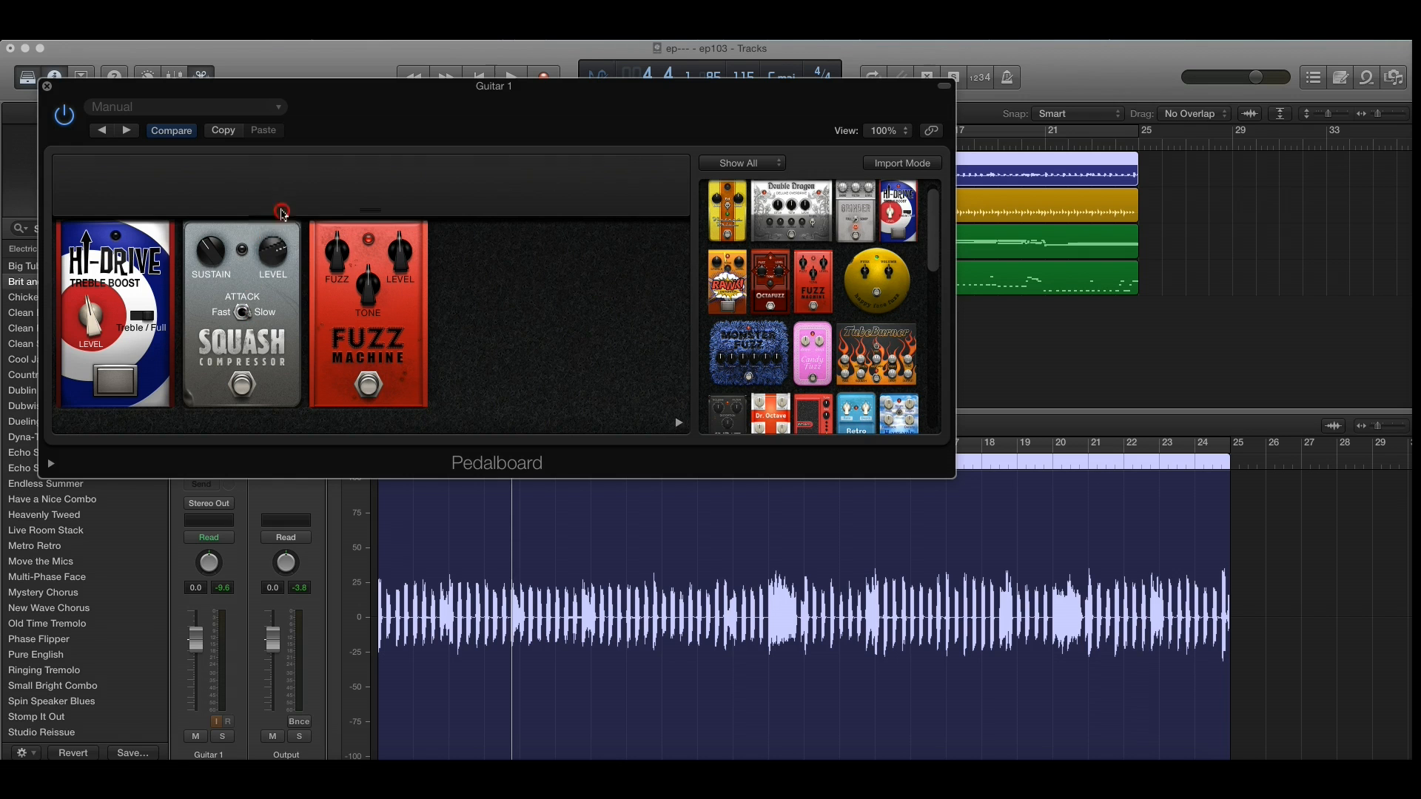
pyautogui.moveTo(243, 276); pyautogui.dragTo(380, 105)
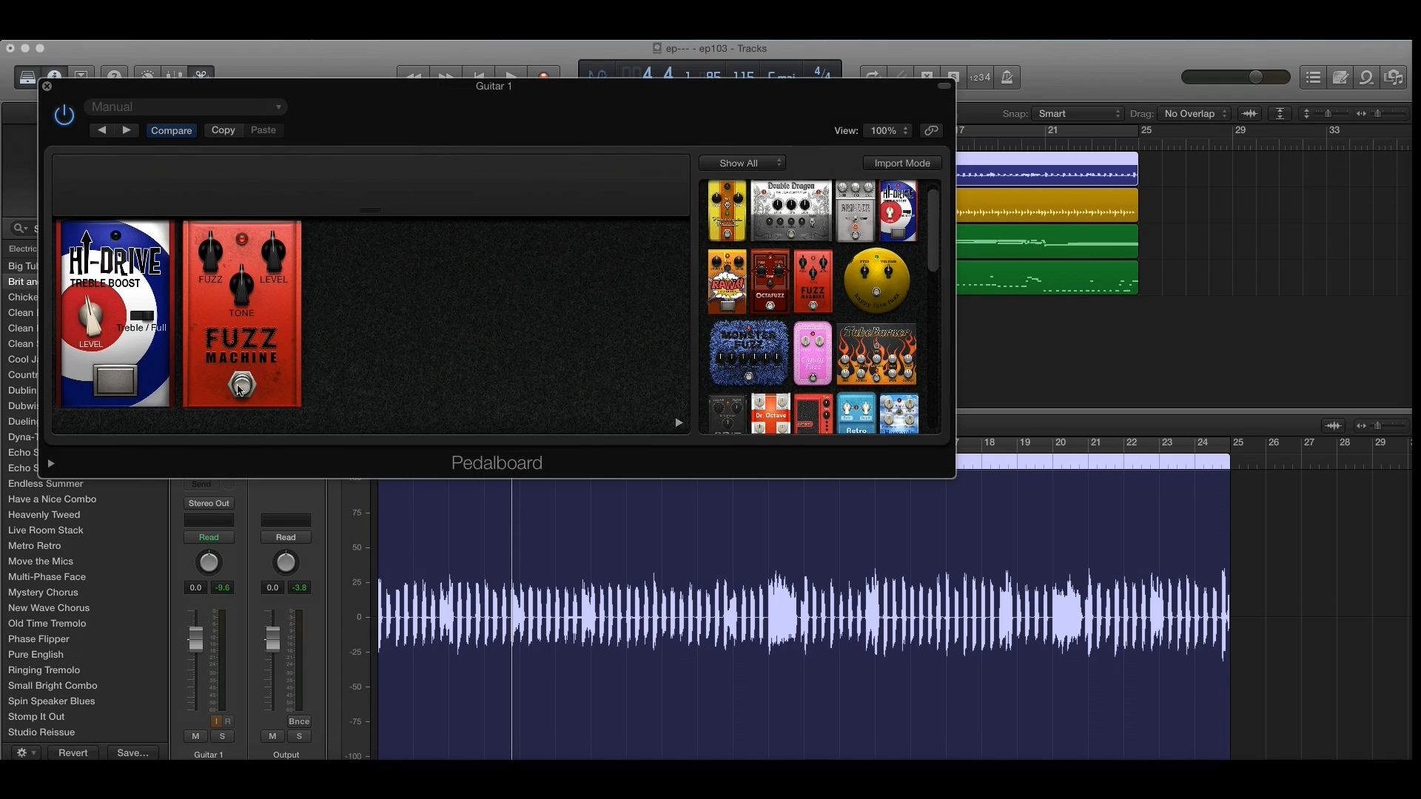
pyautogui.click(239, 389)
pyautogui.click(239, 389)
pyautogui.moveTo(237, 298); pyautogui.dragTo(233, 337)
# Step: Browse the remaining pedals and add the Spin Box after the Fuzz Machine
pyautogui.scroll(-5, 834, 287)
pyautogui.scroll(1, 835, 287)
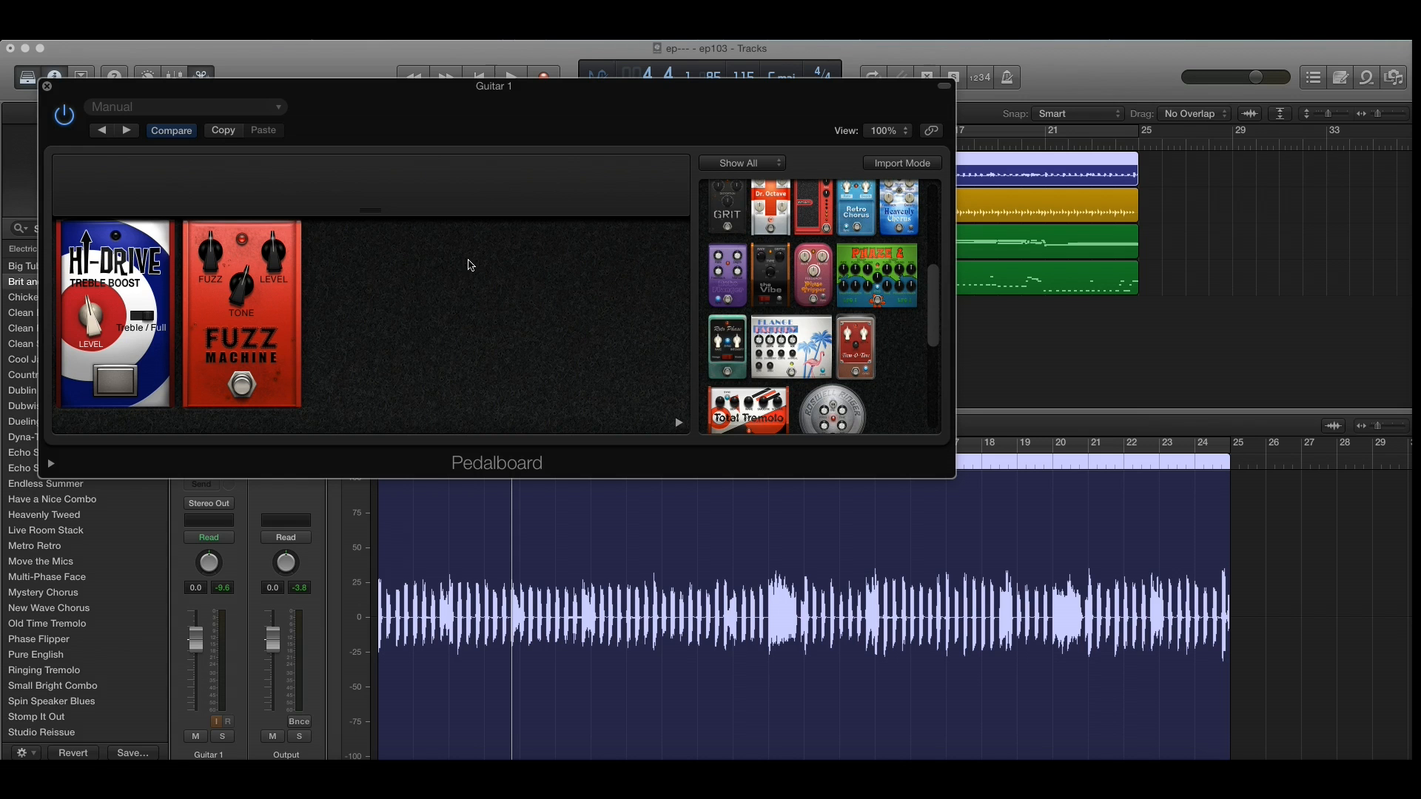
pyautogui.scroll(-5, 844, 344)
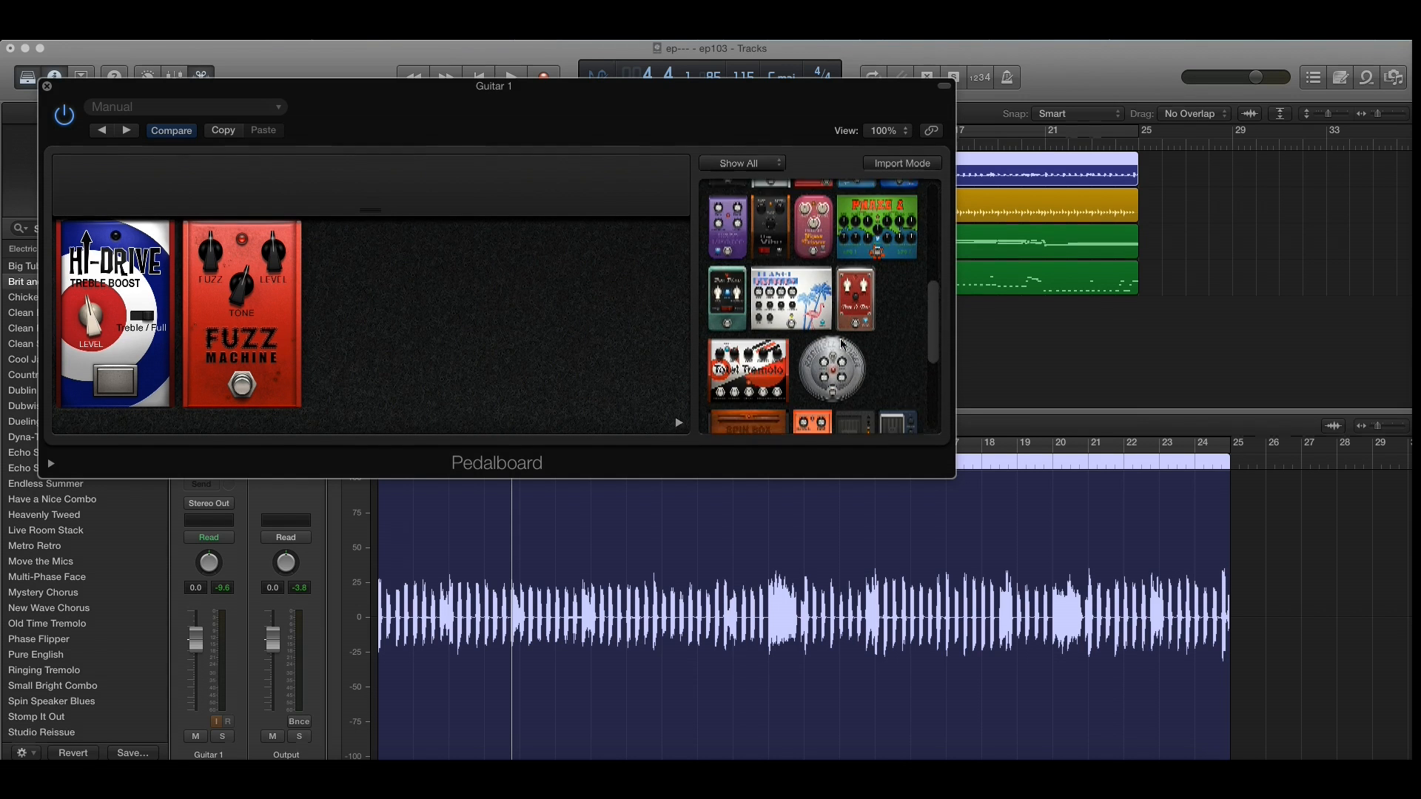
pyautogui.scroll(-2, 829, 346)
pyautogui.moveTo(740, 385); pyautogui.dragTo(504, 344)
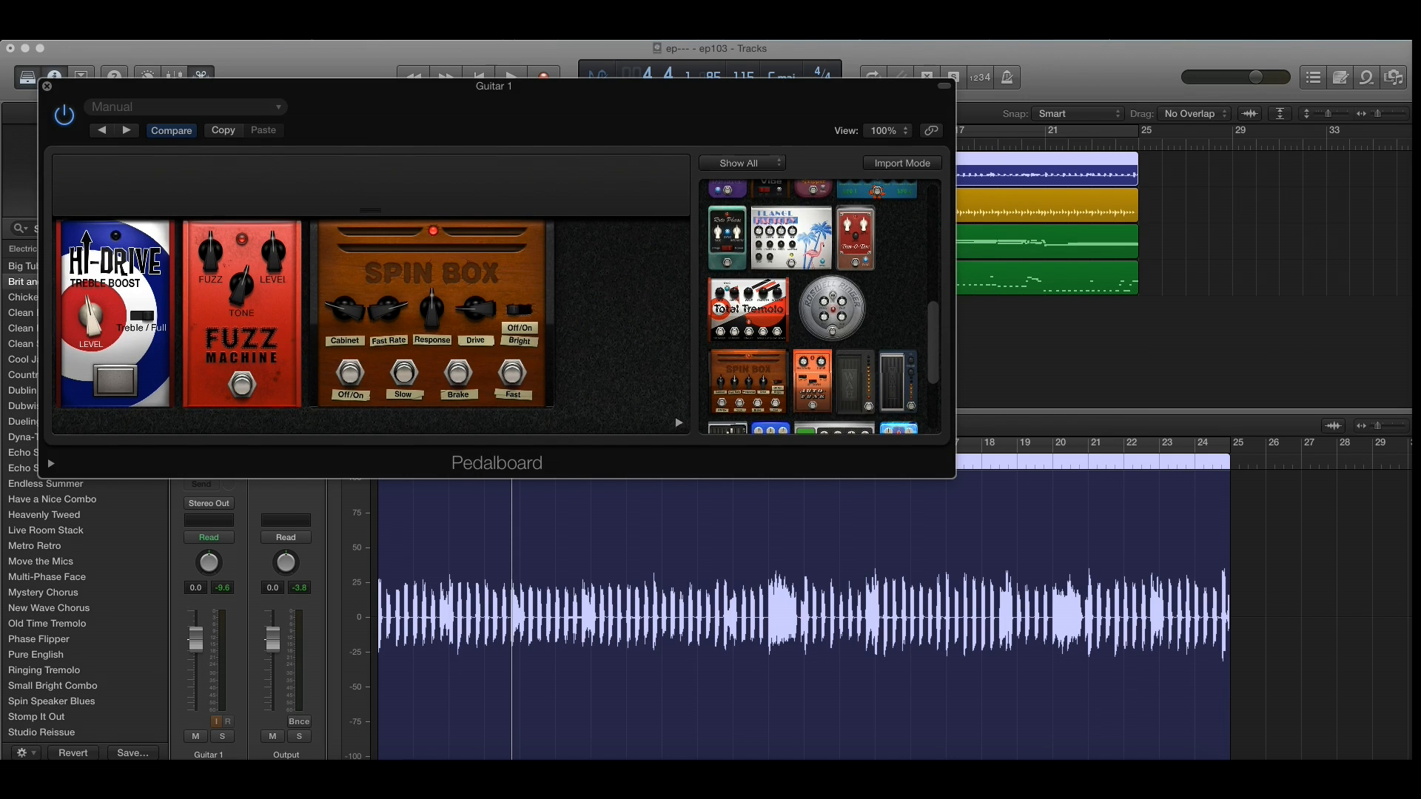
# Step: Close the Pedalboard window and play a short passage to hear the guitar through the pedals
pyautogui.click(47, 89)
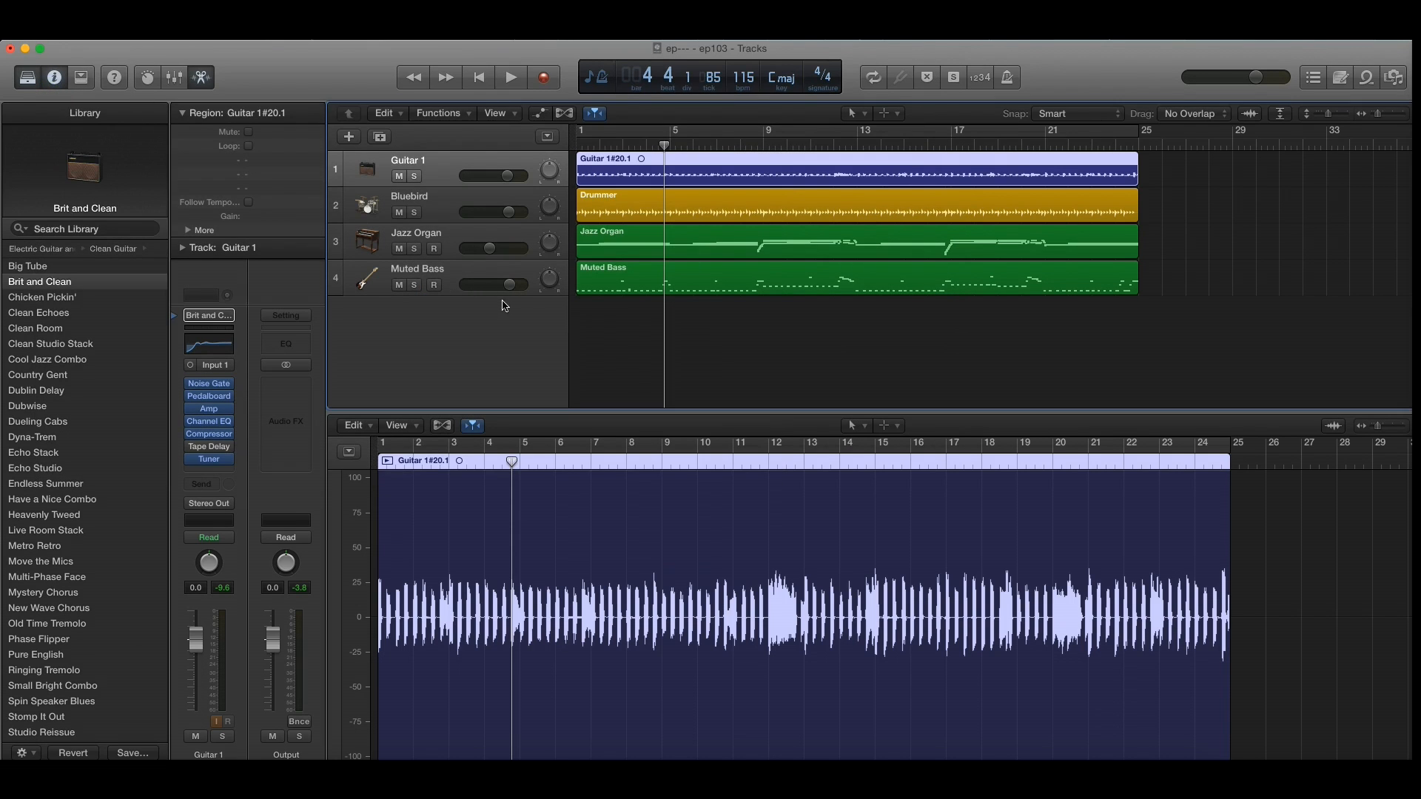
pyautogui.click(511, 78)
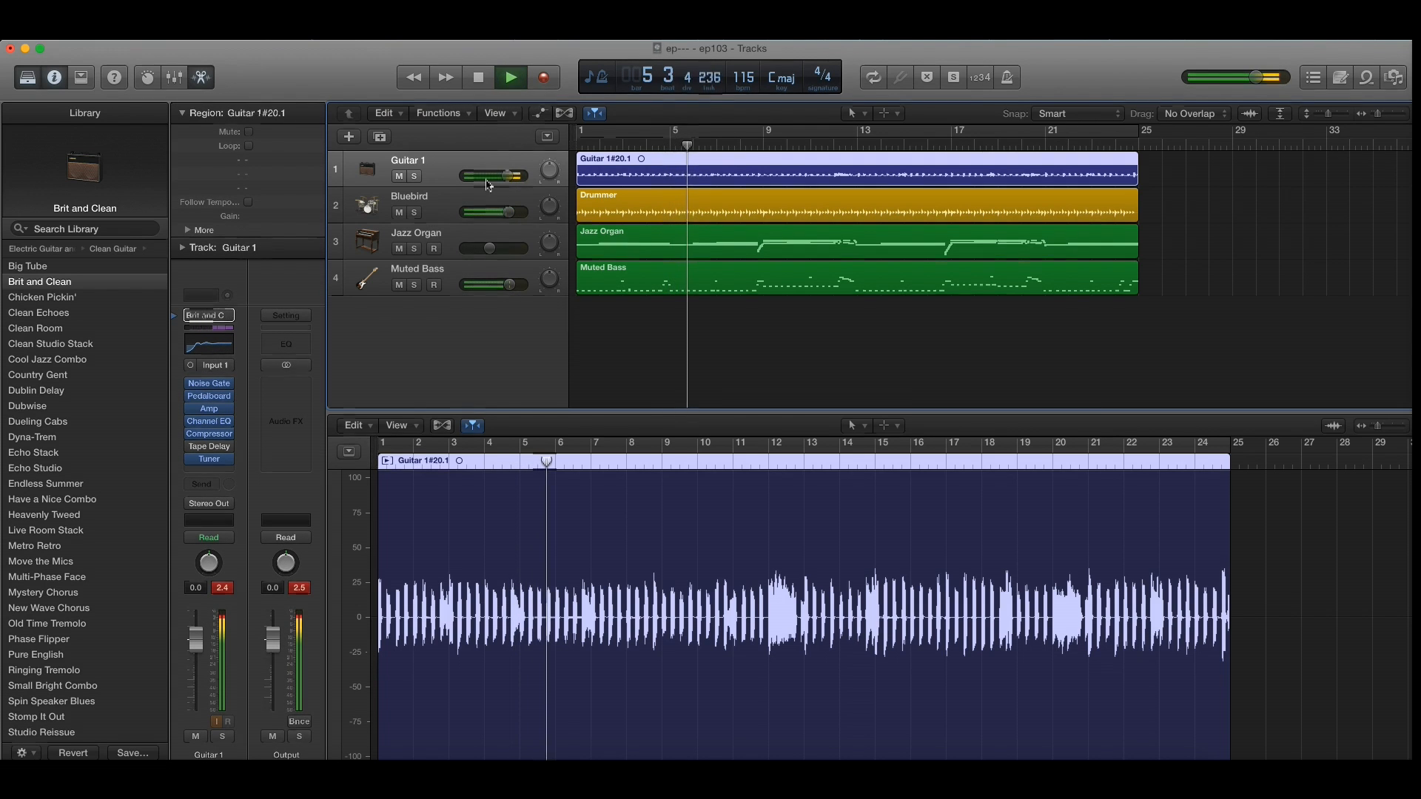
pyautogui.click(479, 85)
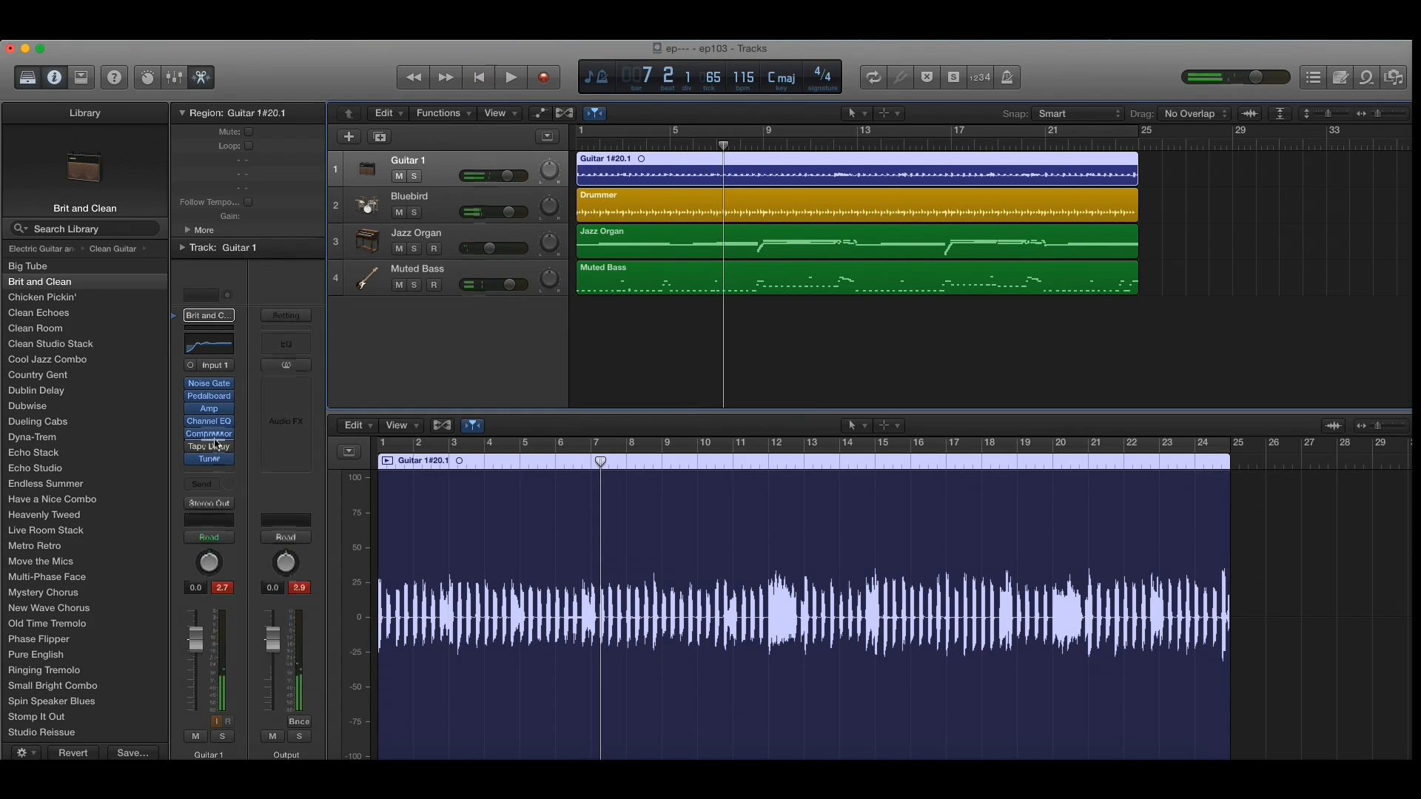
# Step: Reopen the Pedalboard, remove the Fuzz Machine, bypass the plug-in and close its window
pyautogui.click(212, 400)
pyautogui.moveTo(272, 307); pyautogui.dragTo(290, 124)
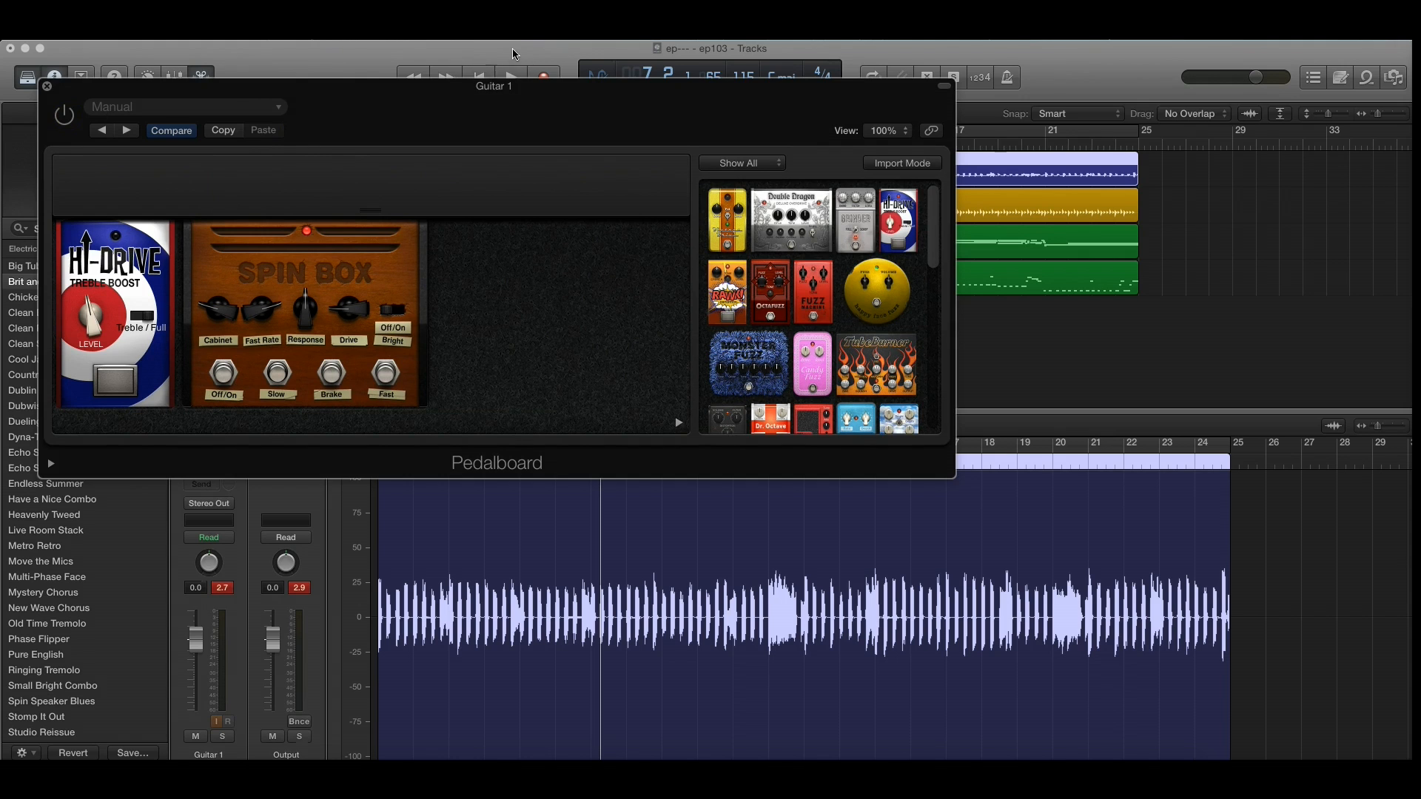
pyautogui.click(46, 86)
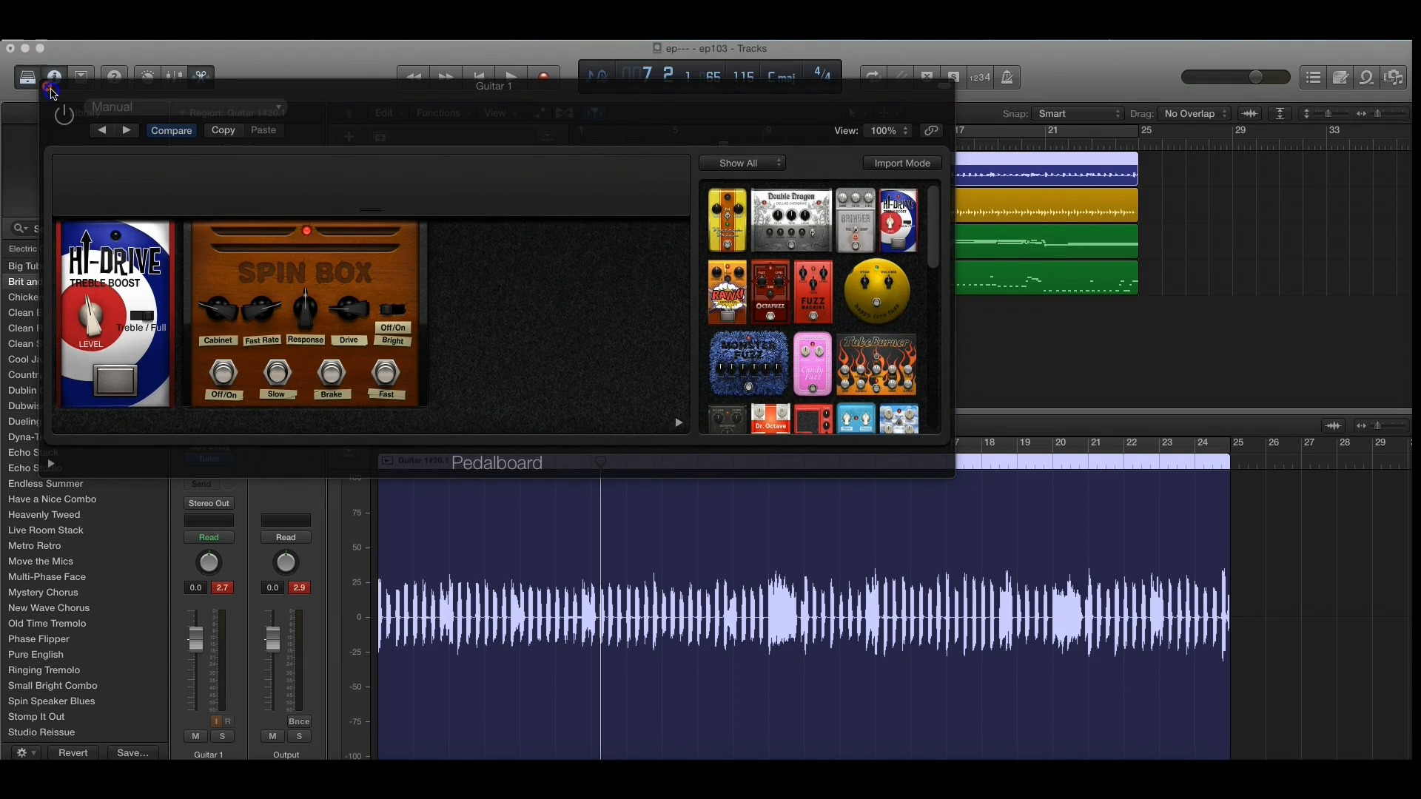
# Step: Play the song from bar 1 and adjust the bass knob in the Guitar 1 track's amp plug-in
pyautogui.click(475, 78)
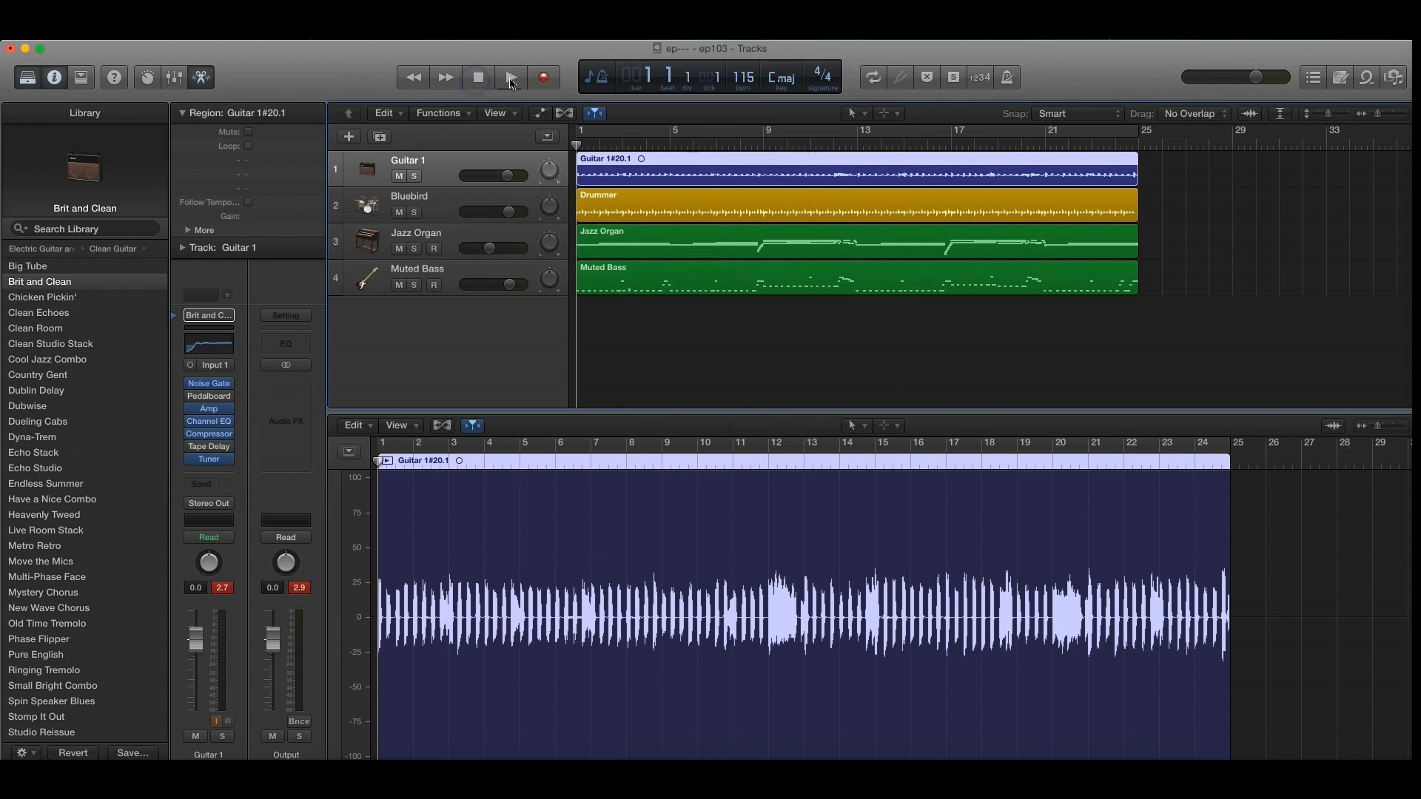
pyautogui.click(510, 79)
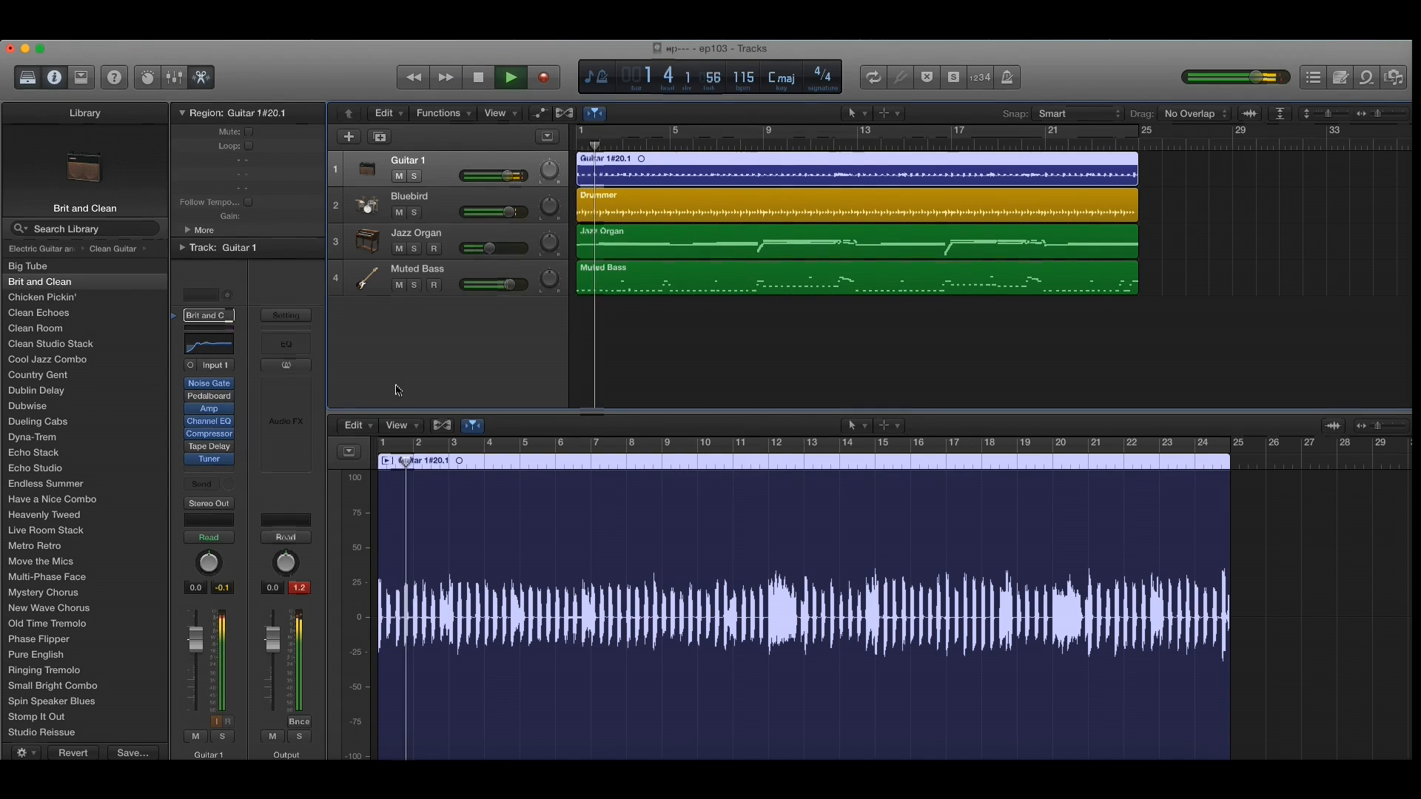
pyautogui.click(212, 409)
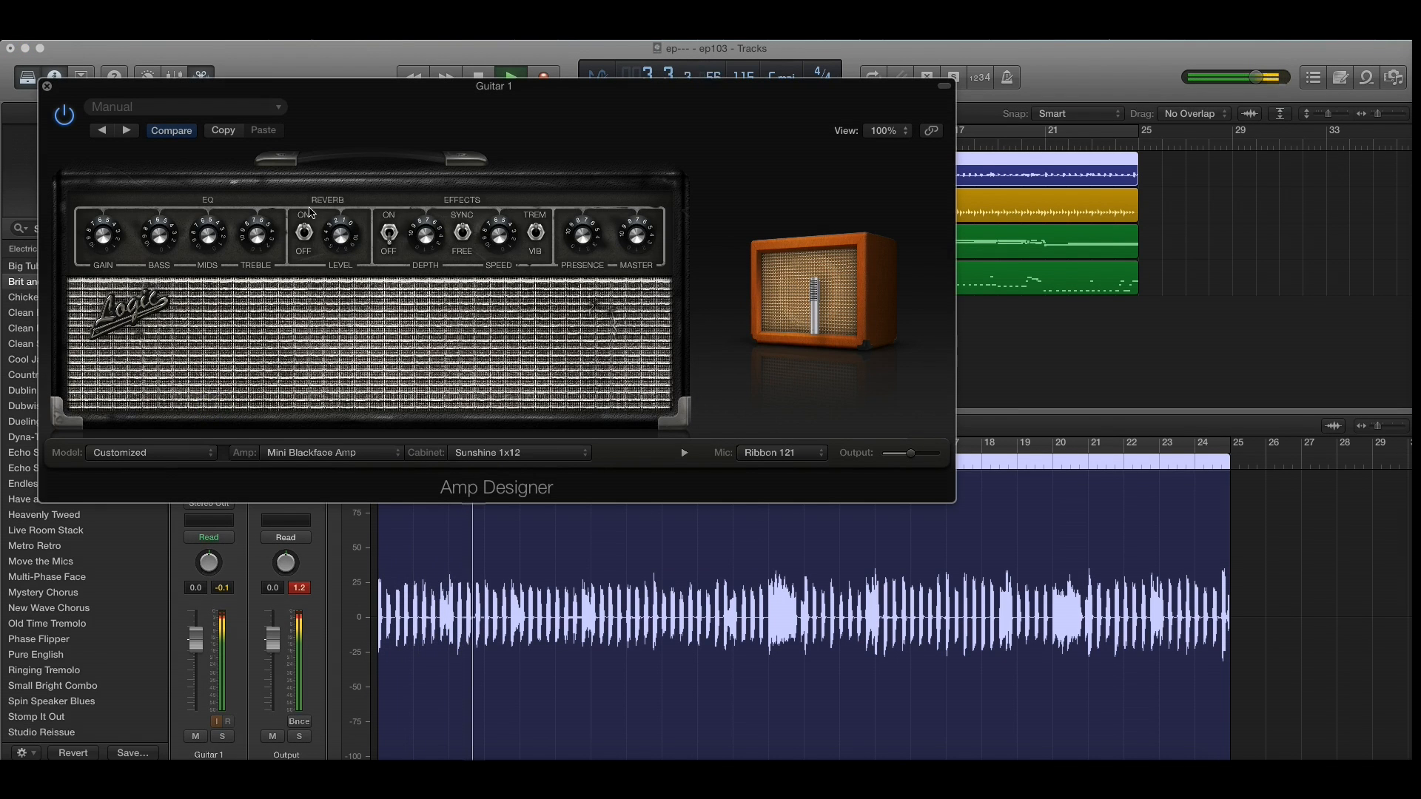
pyautogui.moveTo(161, 232); pyautogui.dragTo(119, 326)
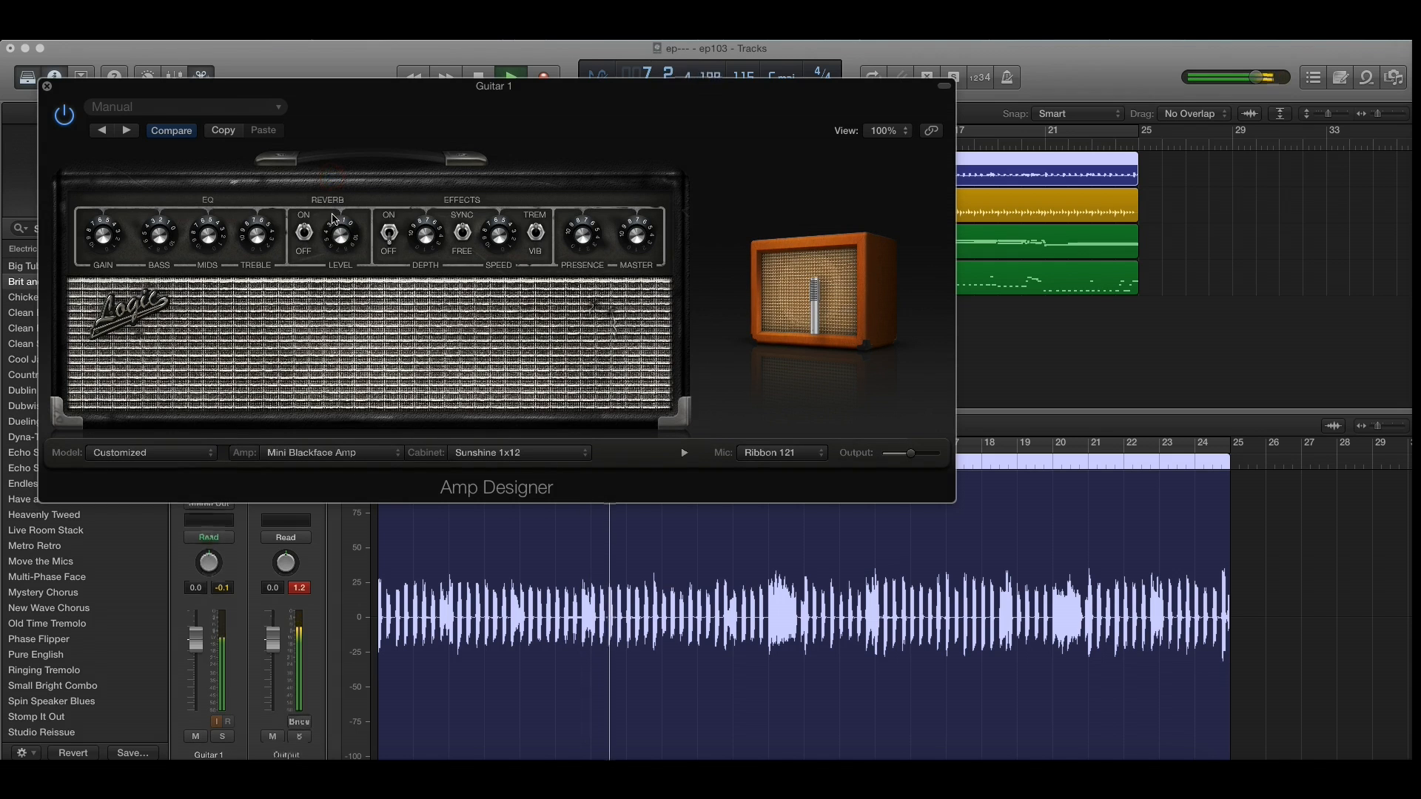
# Step: Adjust the amp's reverb level and reverb switch during playback, close the amp window and stop the song
pyautogui.moveTo(341, 235); pyautogui.dragTo(337, 194)
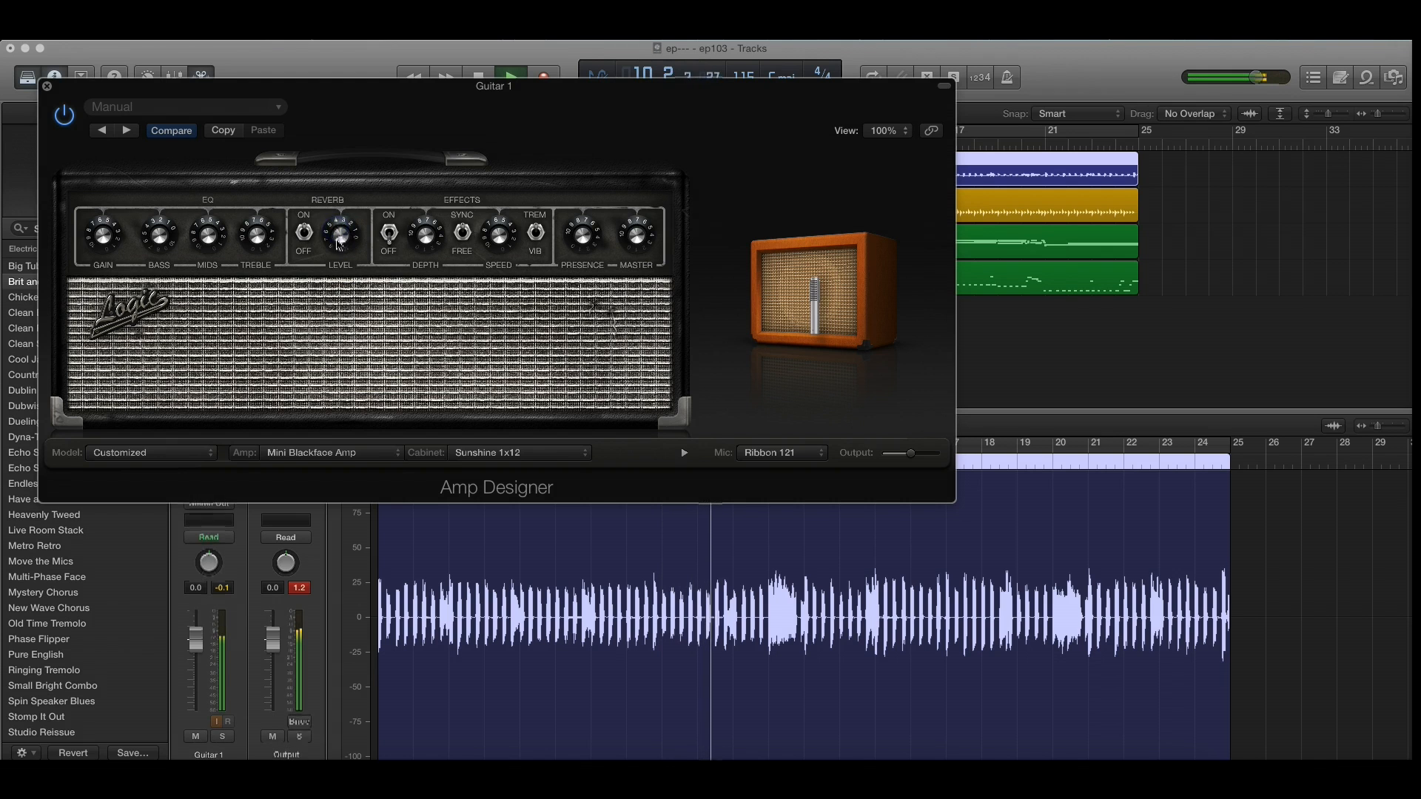
pyautogui.moveTo(338, 243); pyautogui.dragTo(346, 151)
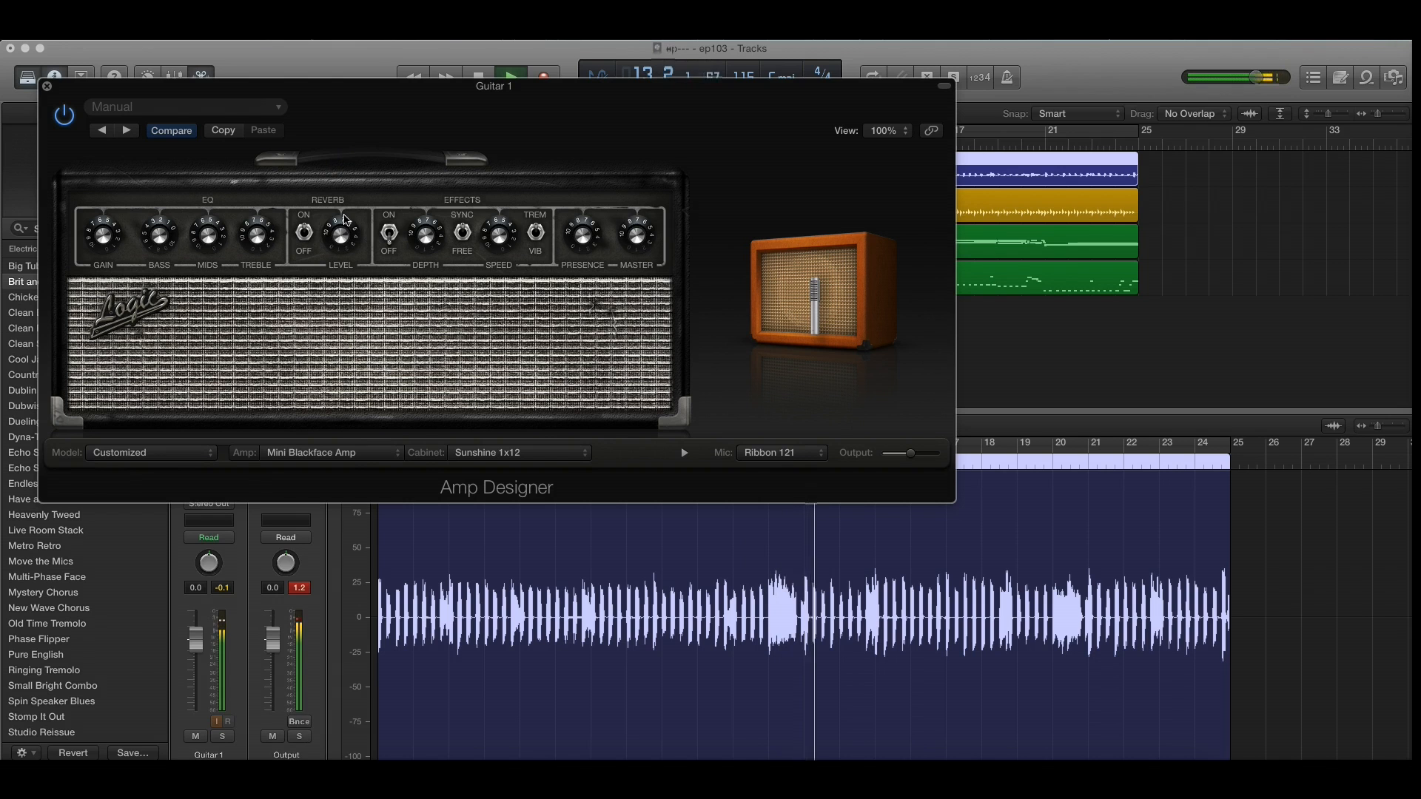
pyautogui.click(308, 234)
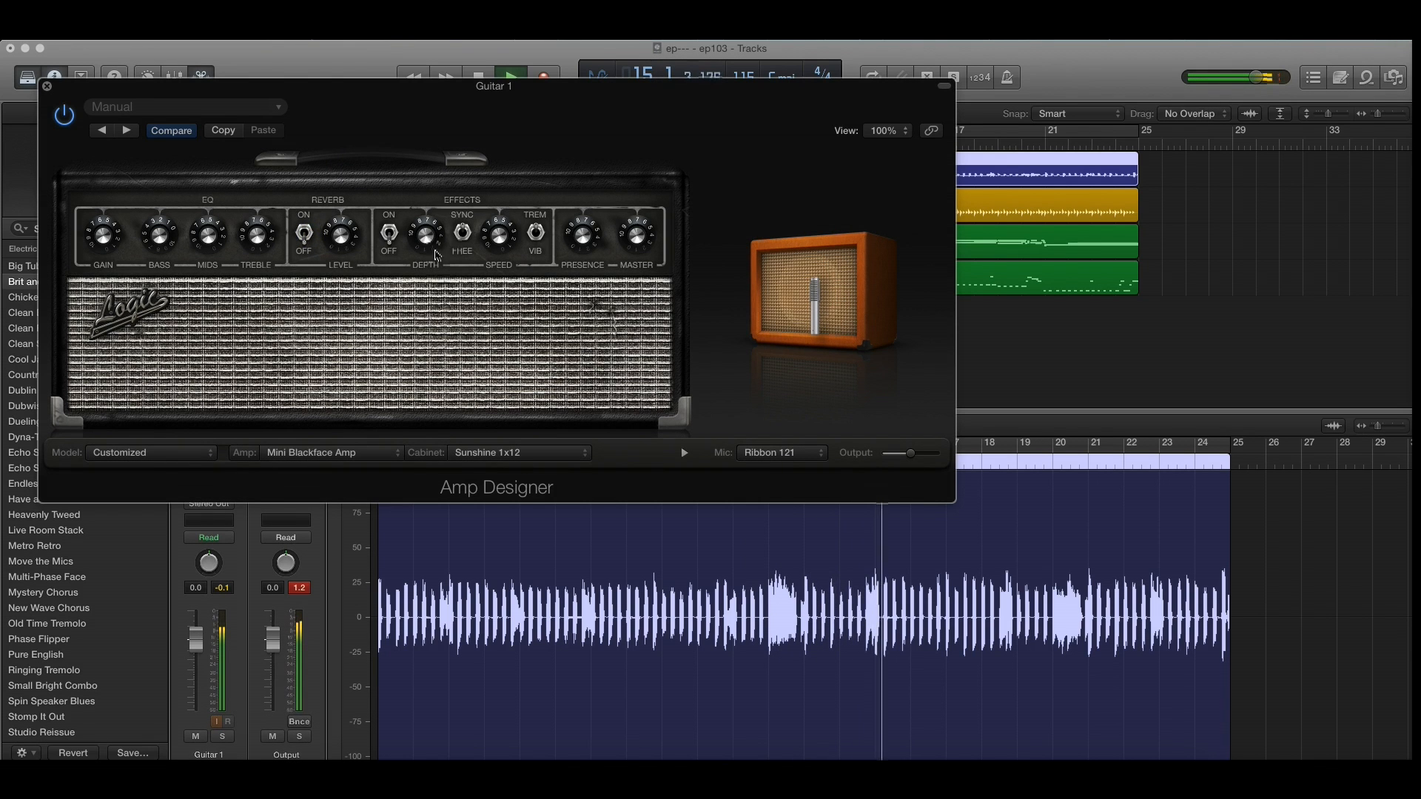
pyautogui.click(46, 86)
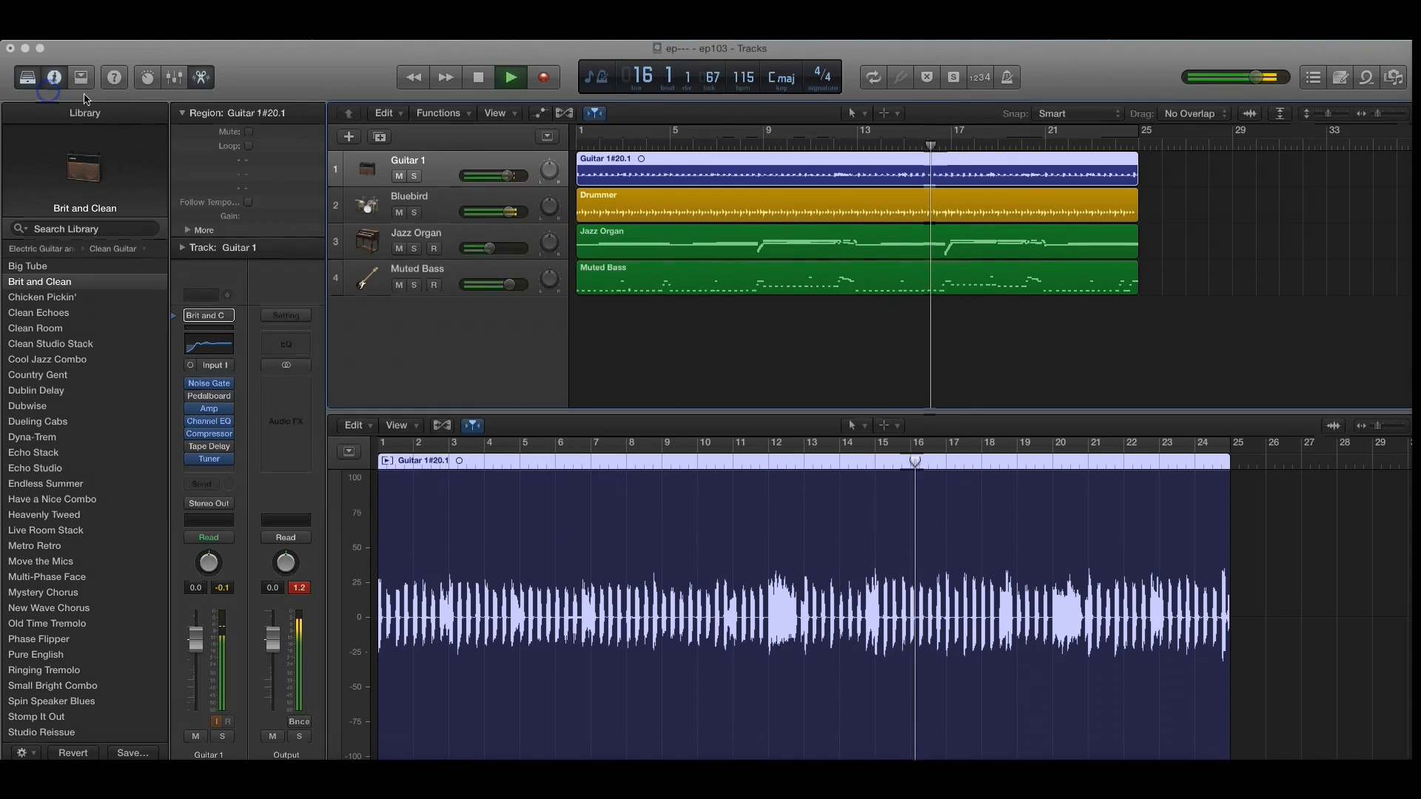
pyautogui.click(477, 78)
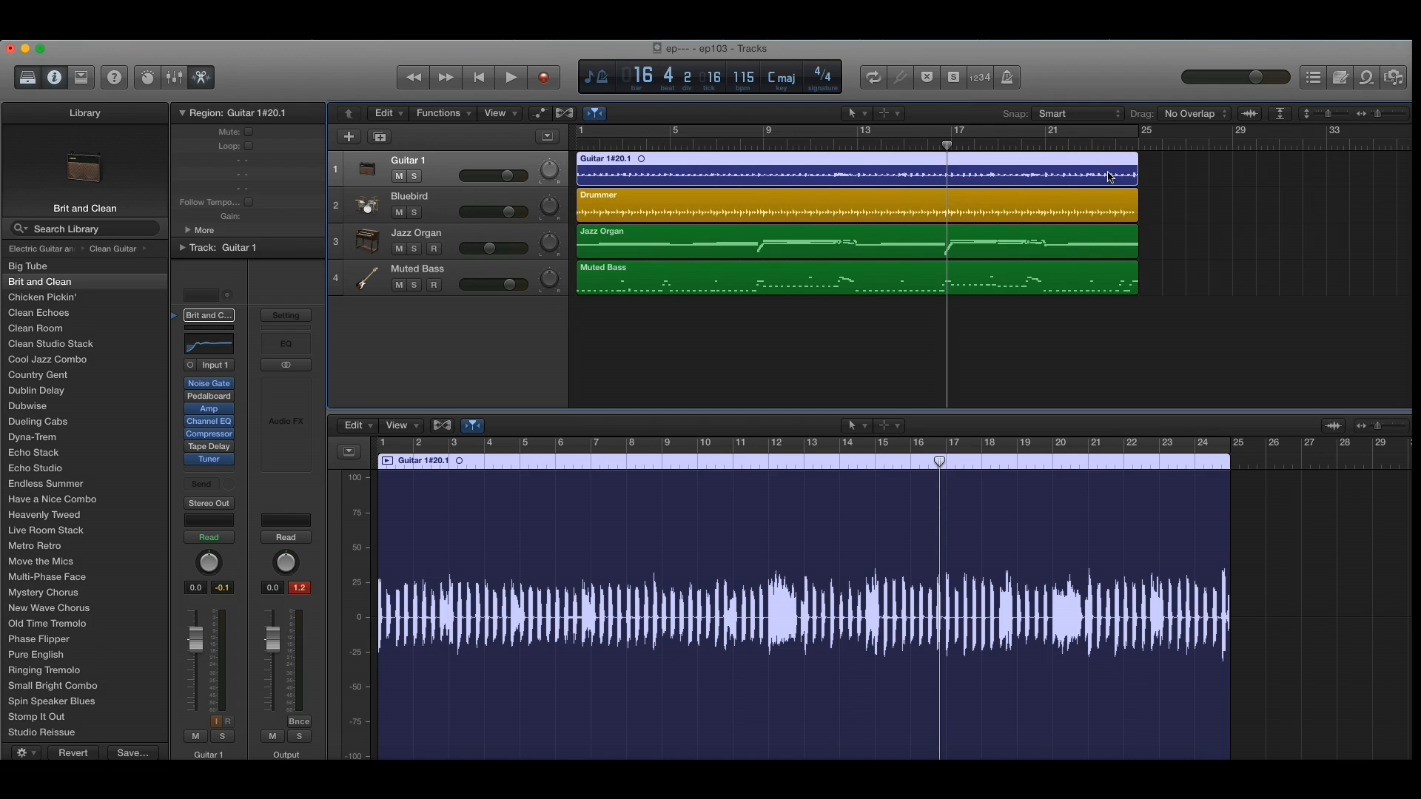
# Step: Play the end of the song from just before bar 21 to just past bar 25
pyautogui.click(1024, 145)
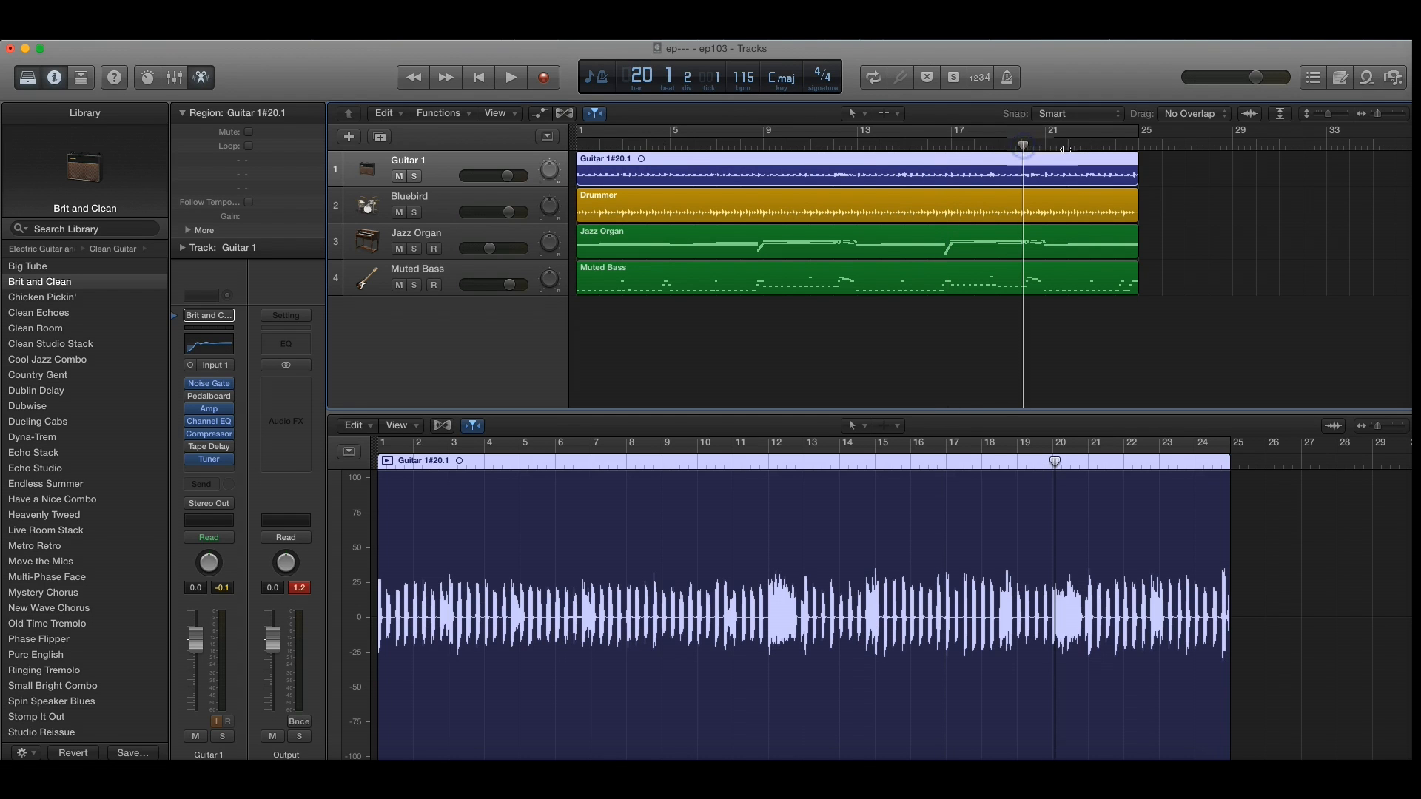
pyautogui.click(1043, 145)
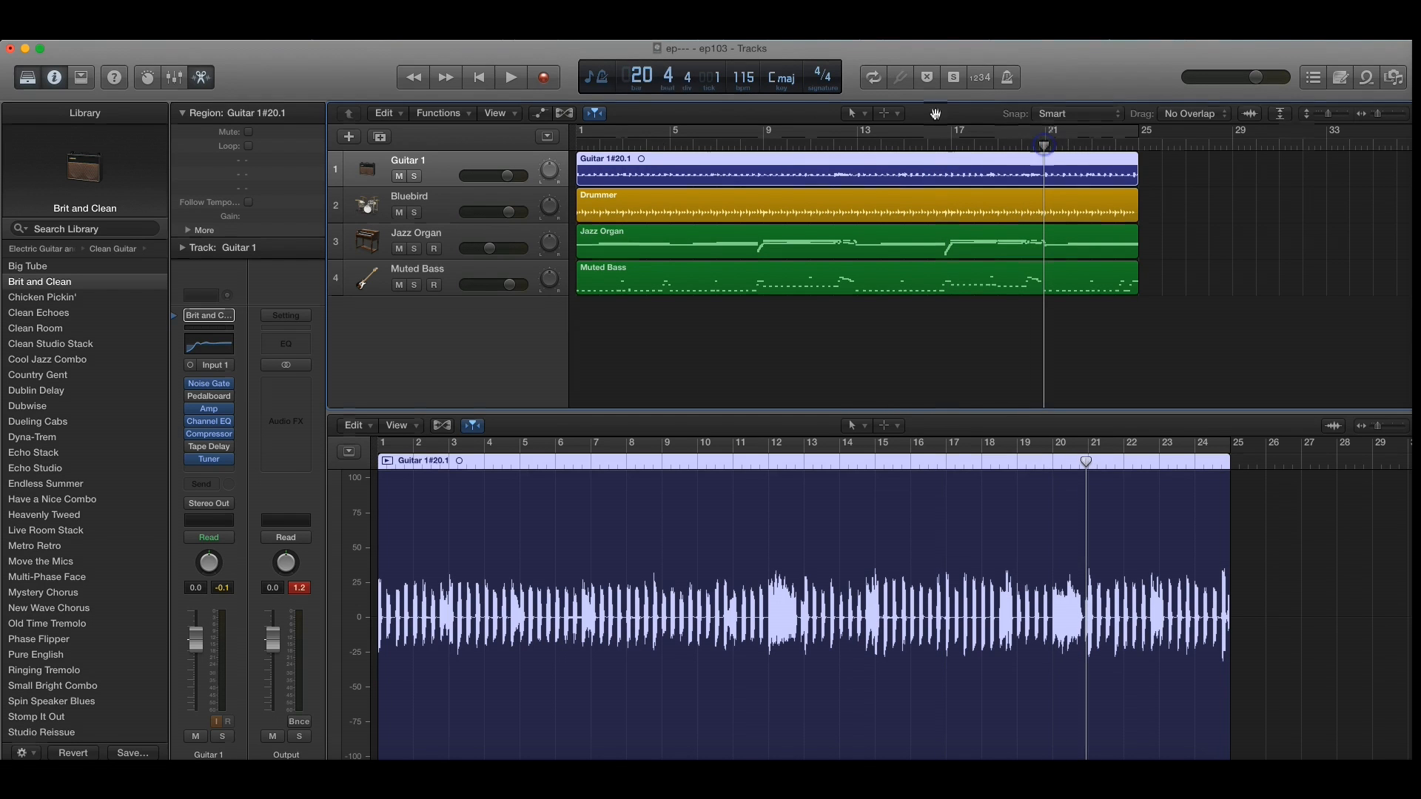
pyautogui.click(512, 77)
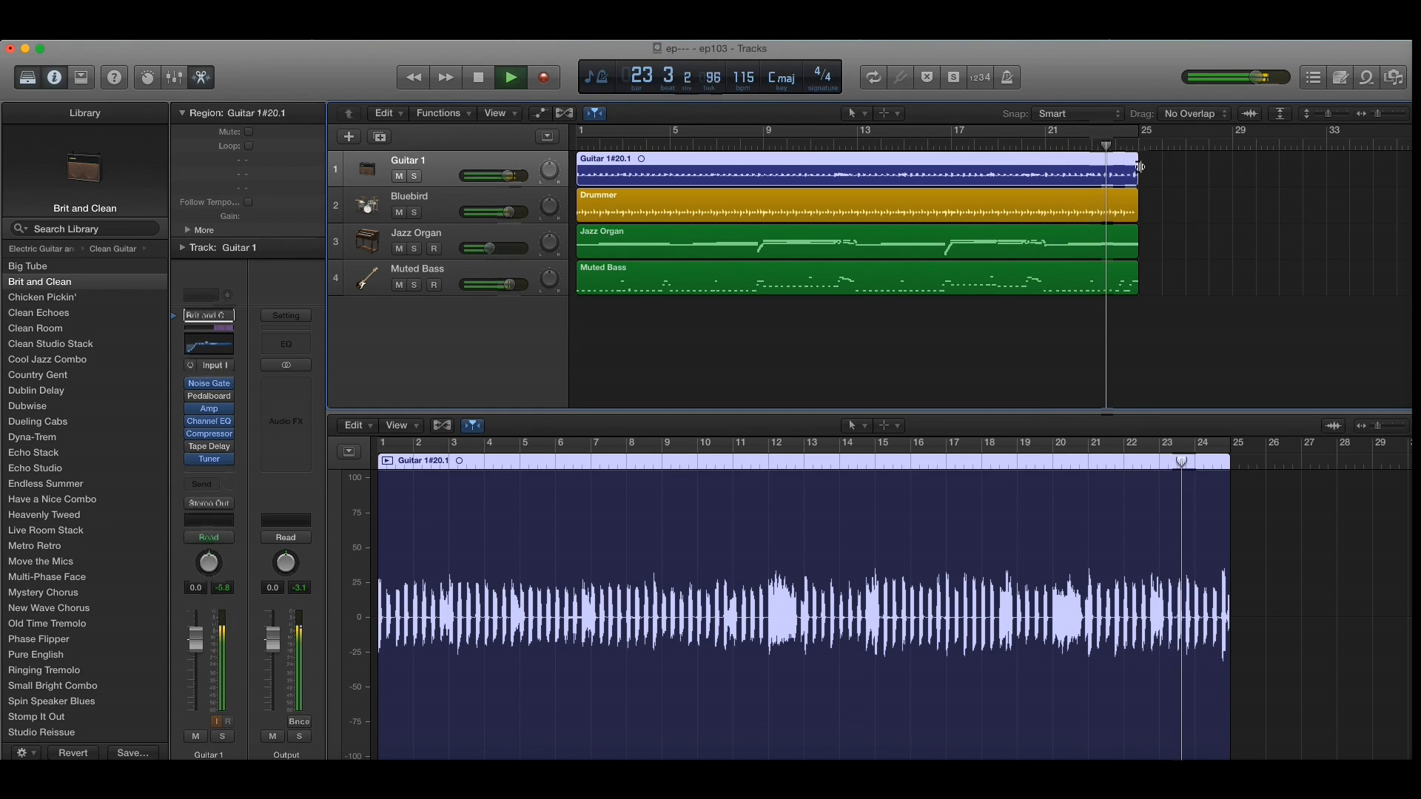
pyautogui.click(480, 78)
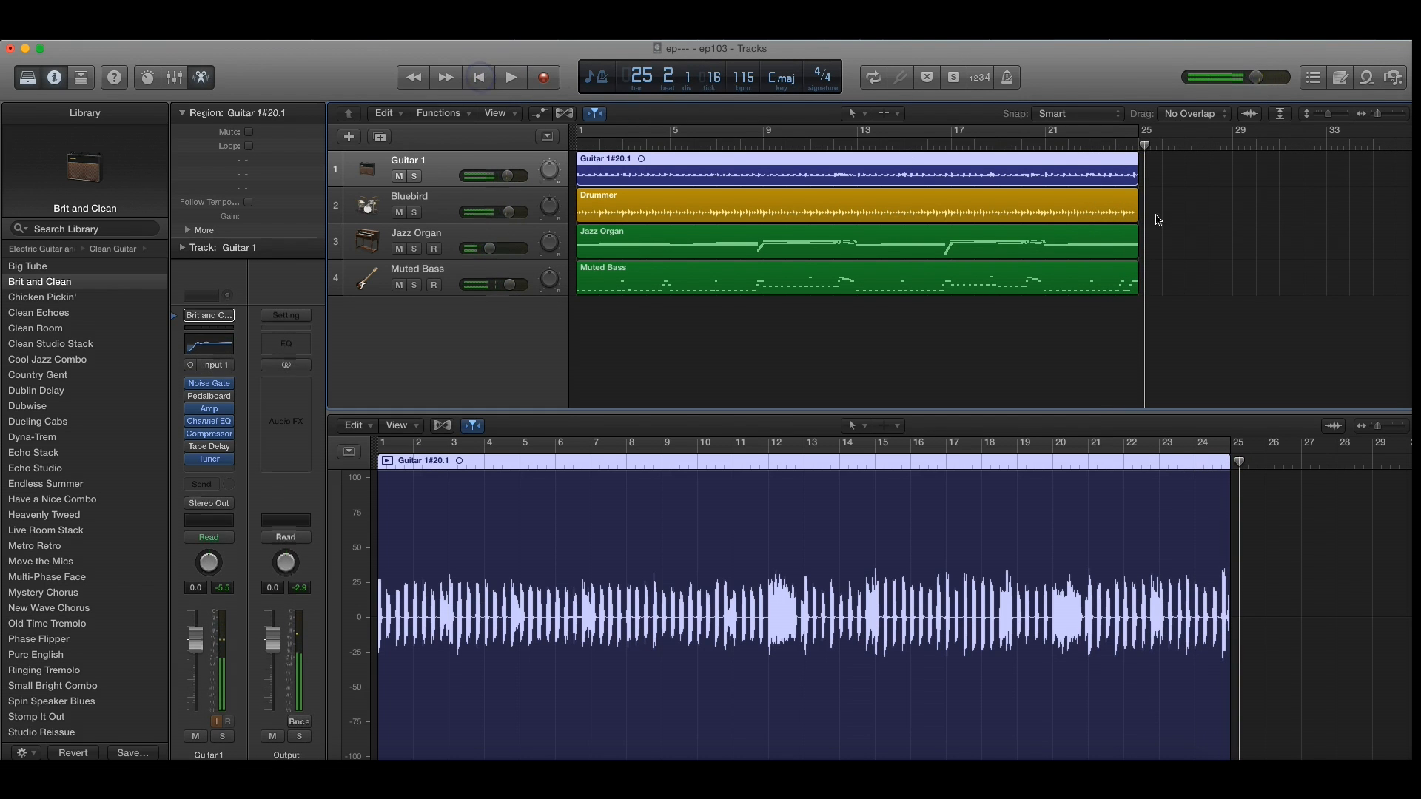
# Step: Loop the Guitar 1 region past its end, extending the repeats to about bar 95
pyautogui.click(1232, 148)
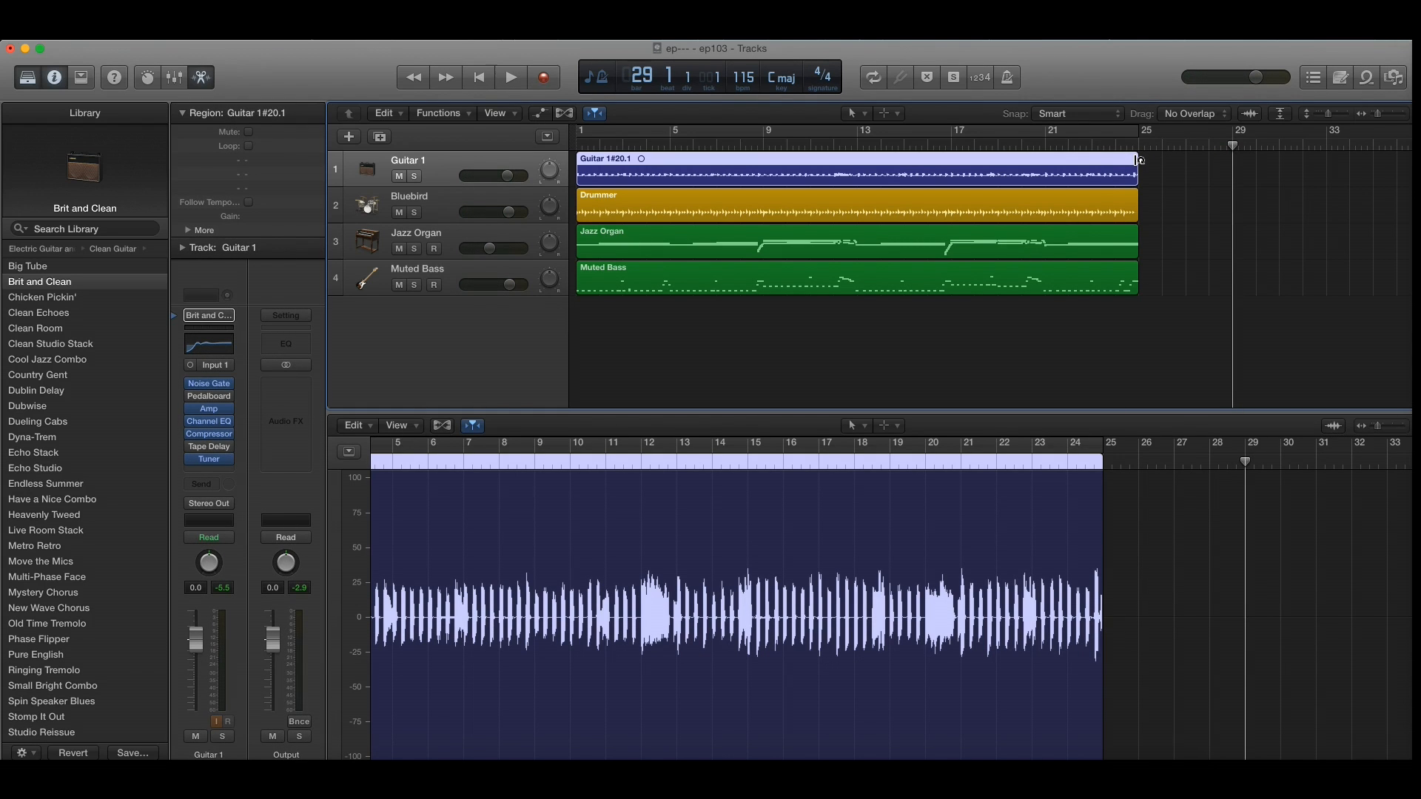
pyautogui.moveTo(1137, 159); pyautogui.dragTo(1343, 171)
pyautogui.scroll(-5, 1334, 176)
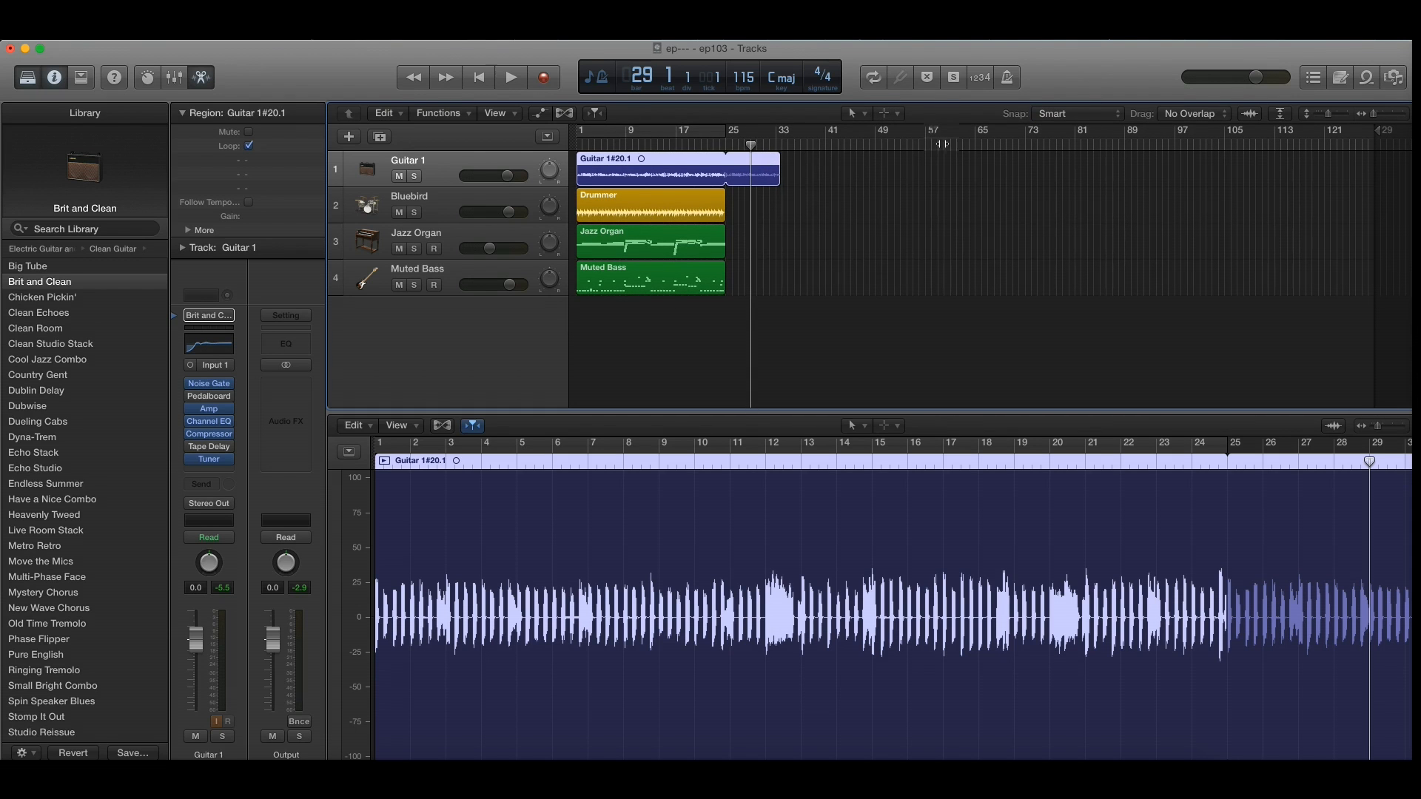
pyautogui.moveTo(768, 153); pyautogui.dragTo(1162, 173)
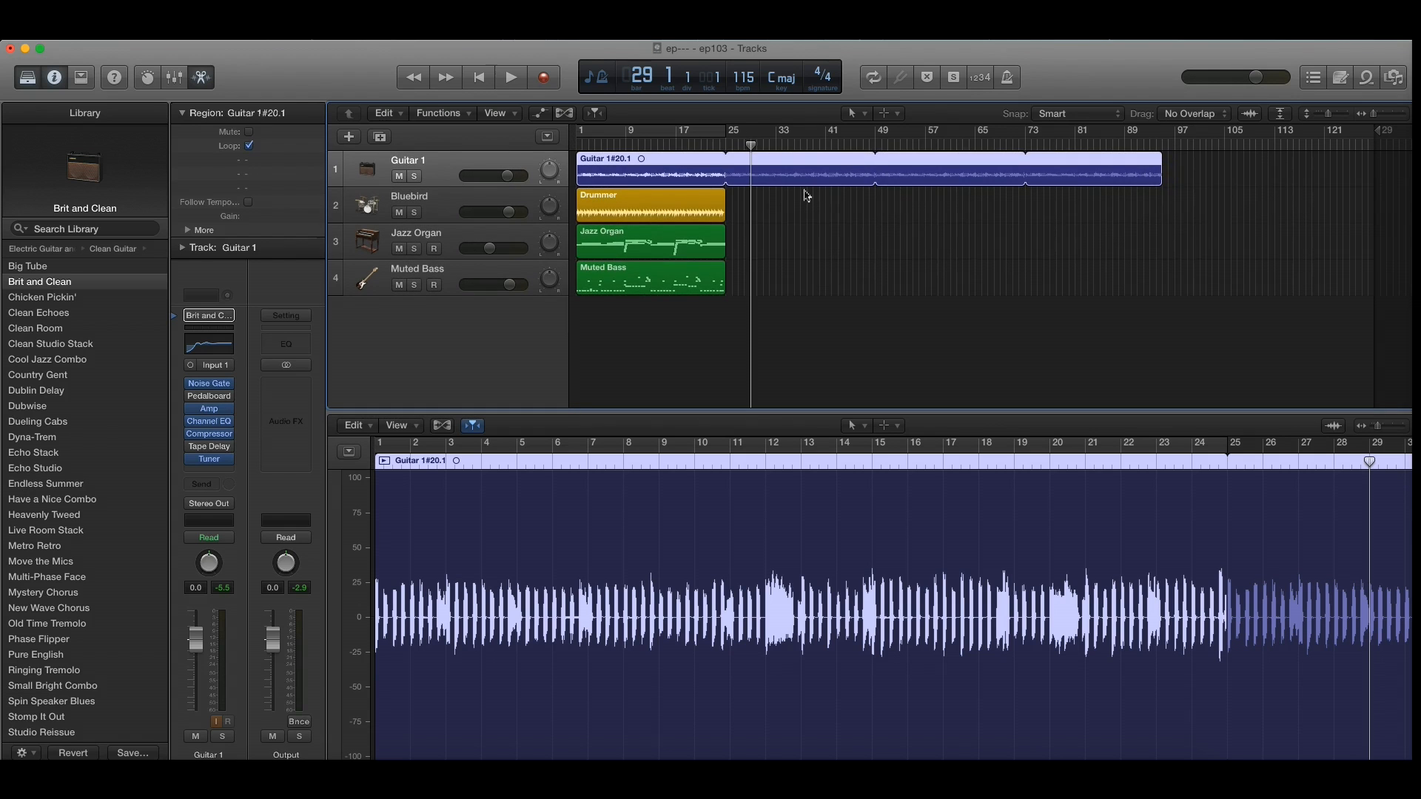
# Step: Play from about bar 24 across the Guitar 1 loop point at bar 25 to check the repeat, and stop
pyautogui.scroll(10, 807, 196)
pyautogui.scroll(-5, 807, 196)
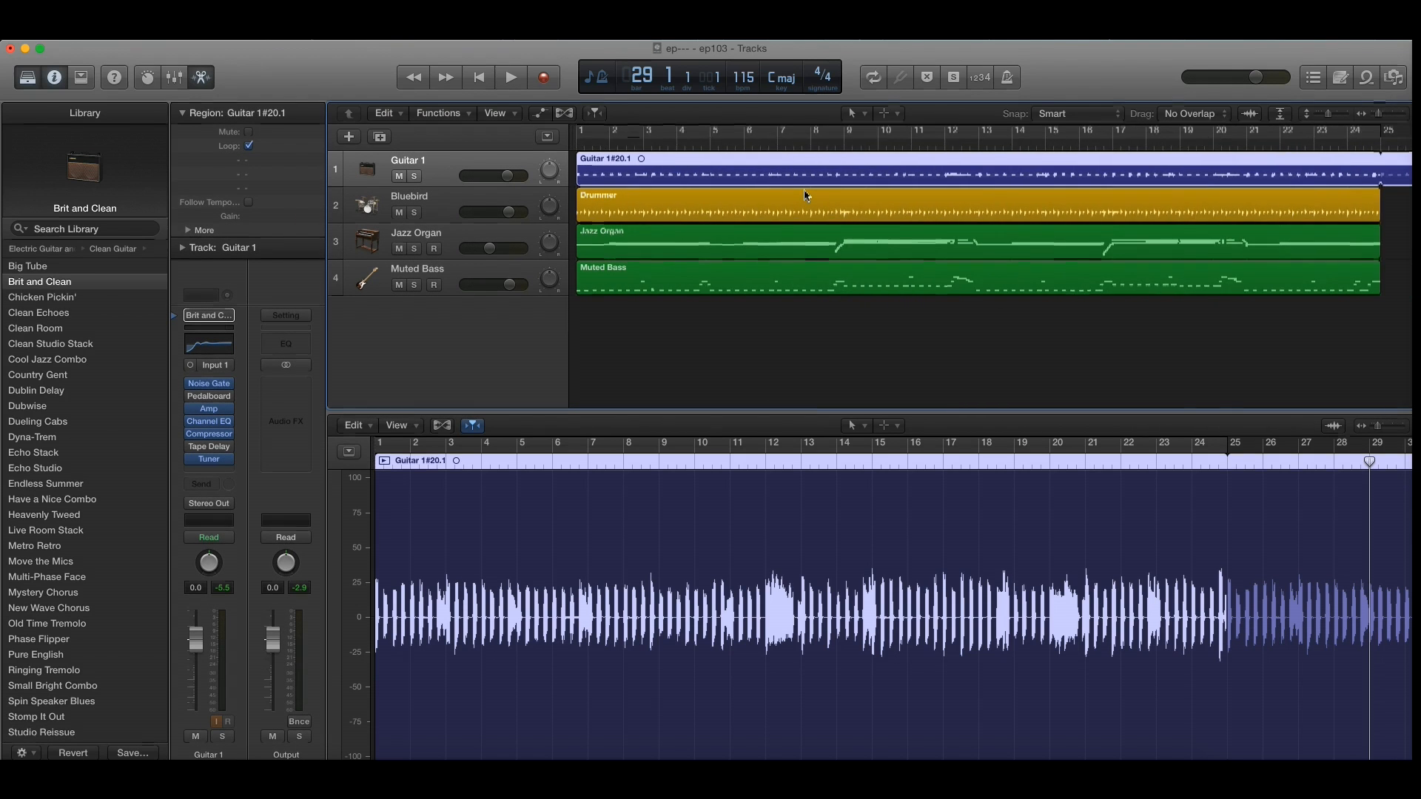
pyautogui.click(1198, 147)
pyautogui.click(506, 78)
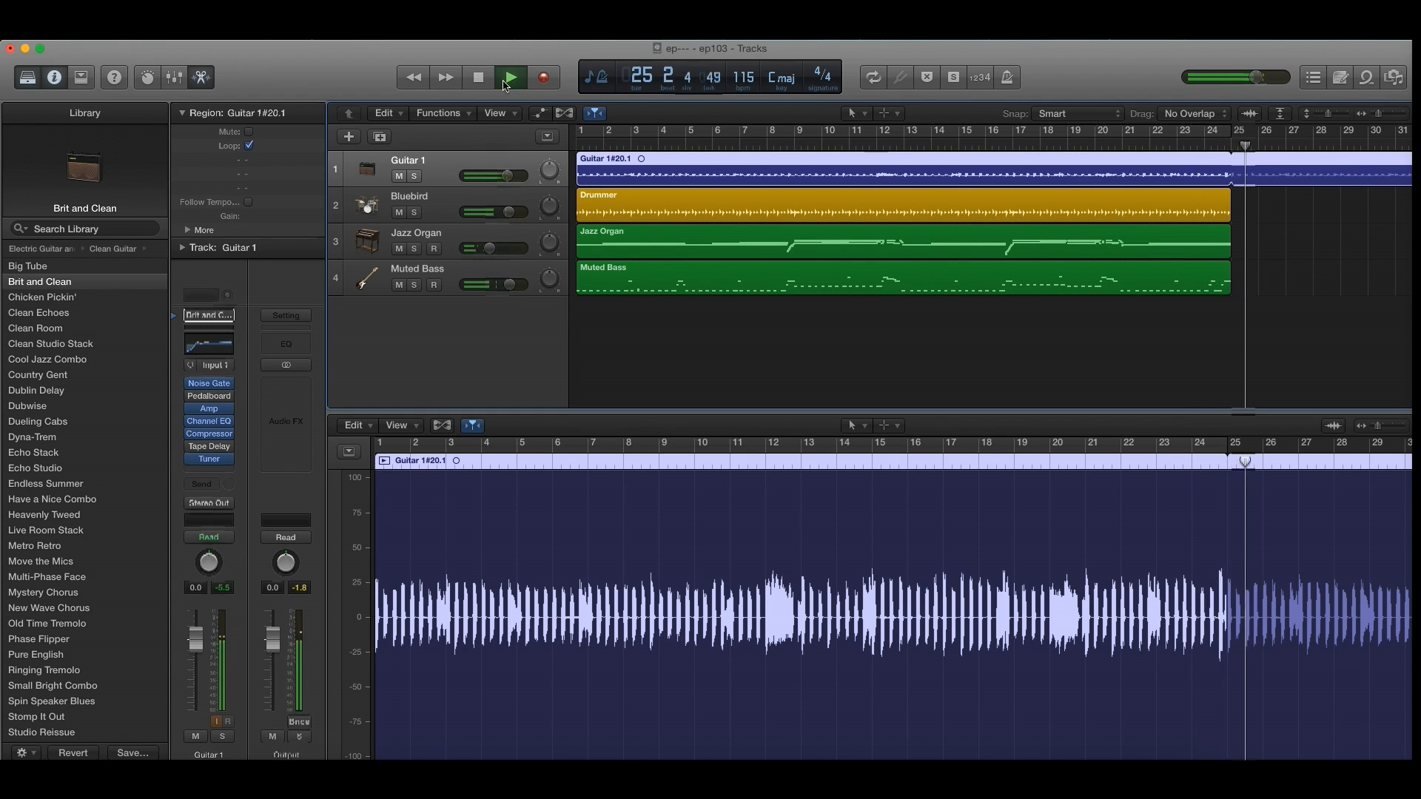
pyautogui.click(480, 80)
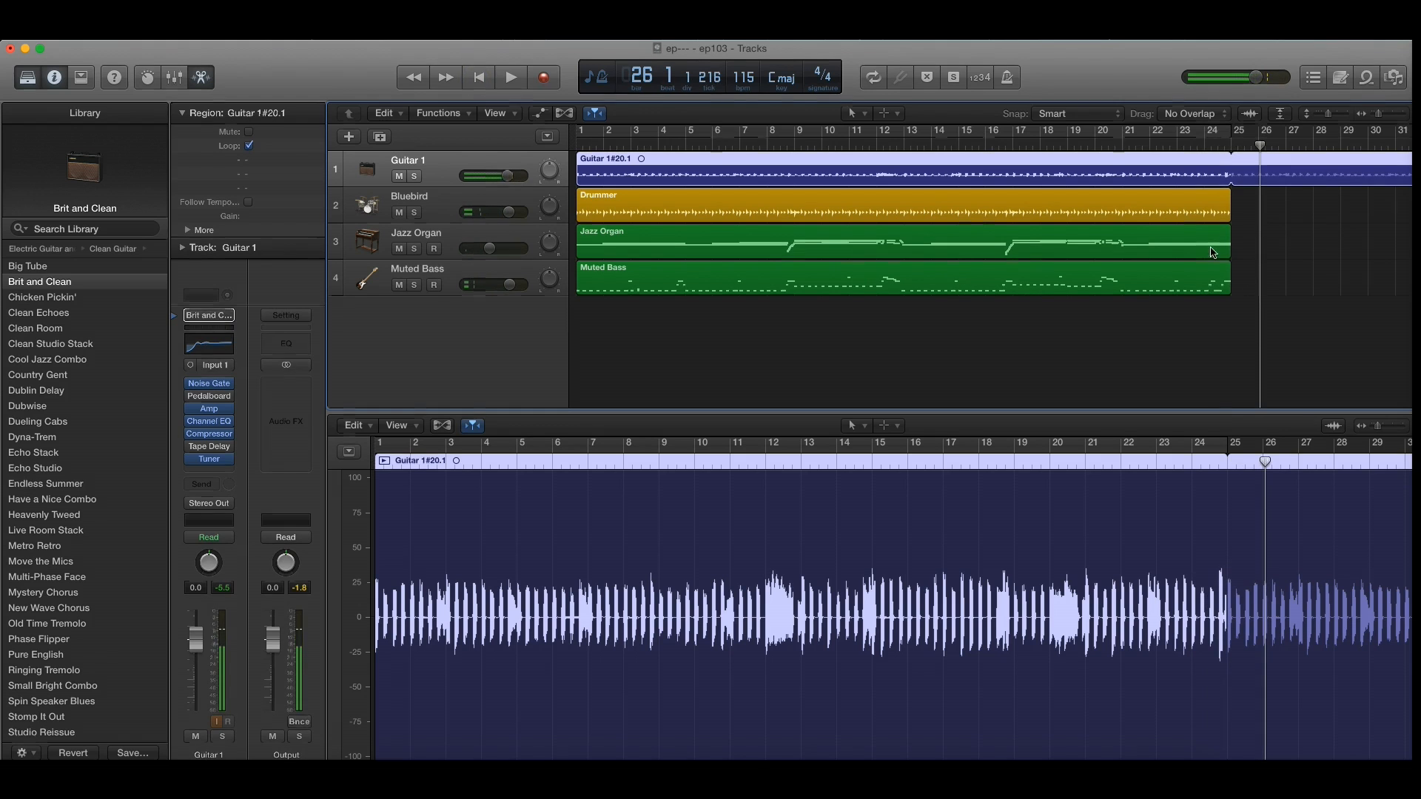
# Step: Loop the Drummer region to about bar 29, the Jazz Organ region to about bar 29.5 and the Muted Bass region to about bar 30.5
pyautogui.moveTo(1230, 198); pyautogui.dragTo(1333, 206)
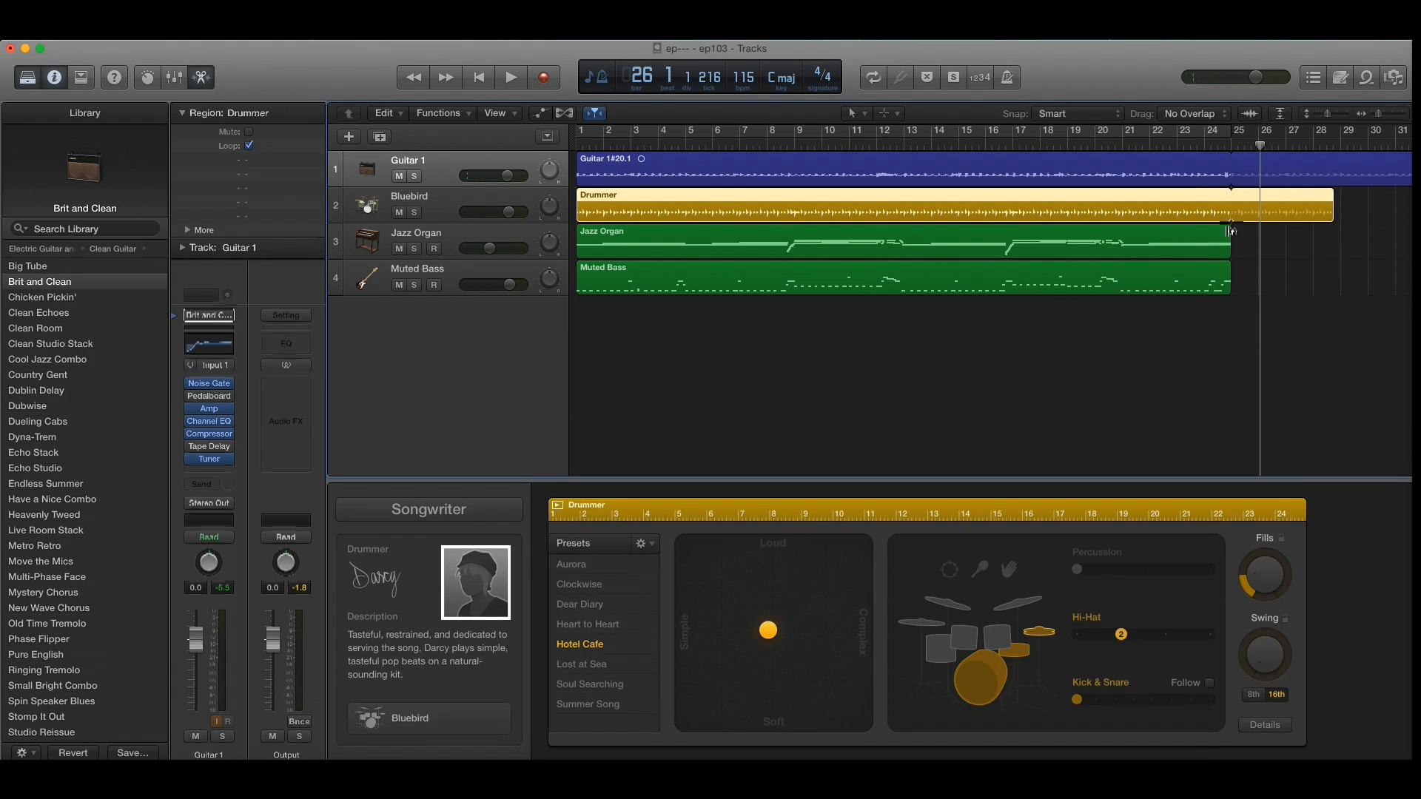
pyautogui.click(1226, 230)
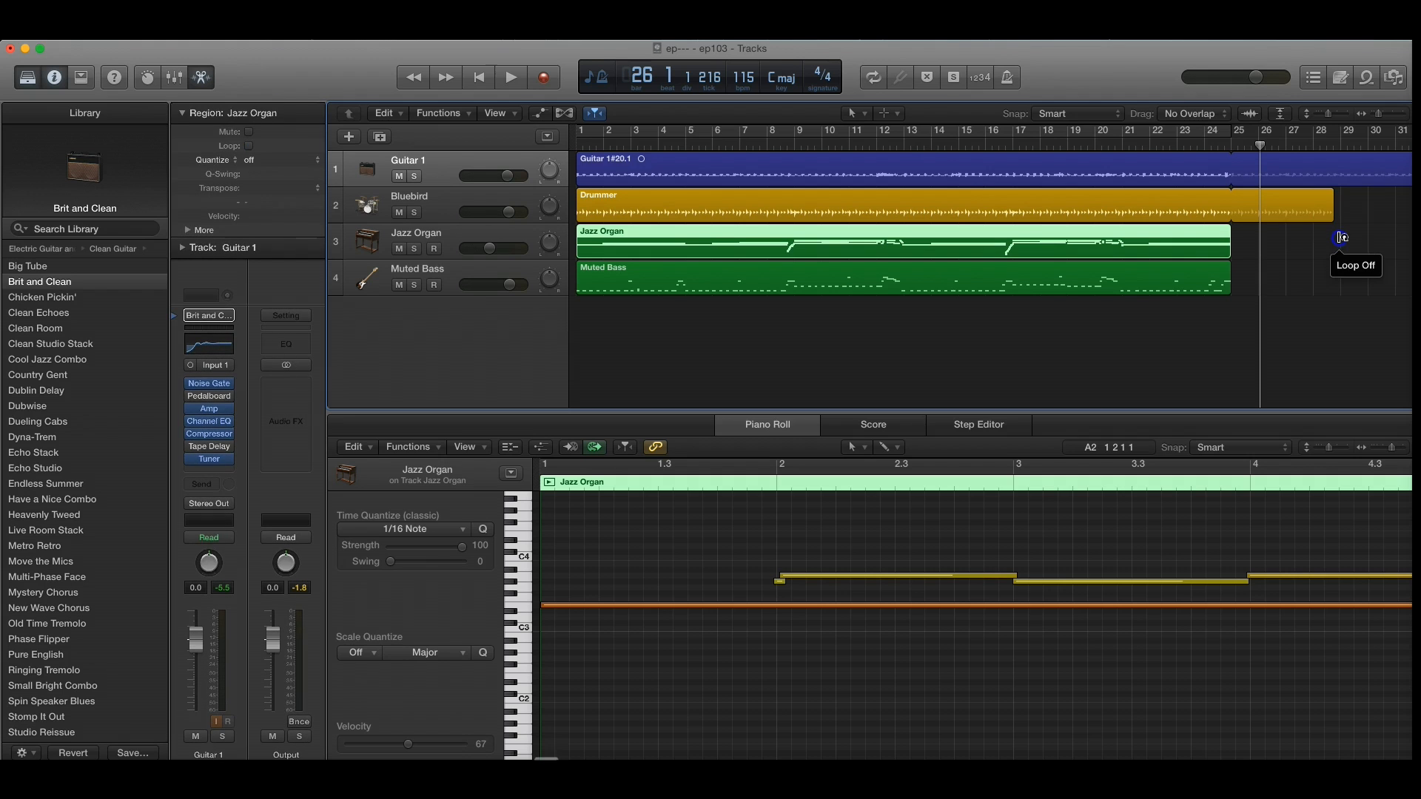
pyautogui.moveTo(1230, 230); pyautogui.dragTo(1353, 231)
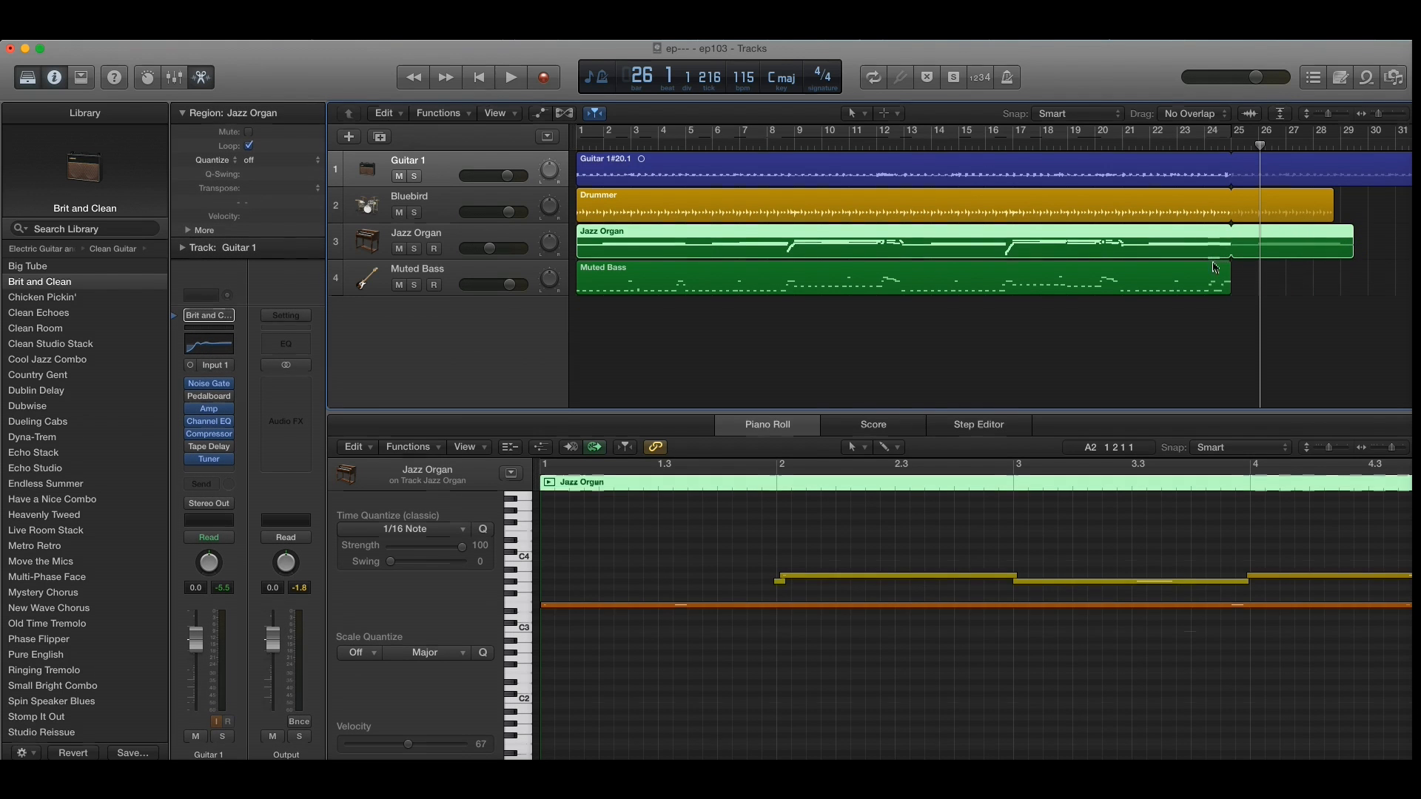
pyautogui.click(1233, 268)
pyautogui.moveTo(1231, 268); pyautogui.dragTo(1381, 270)
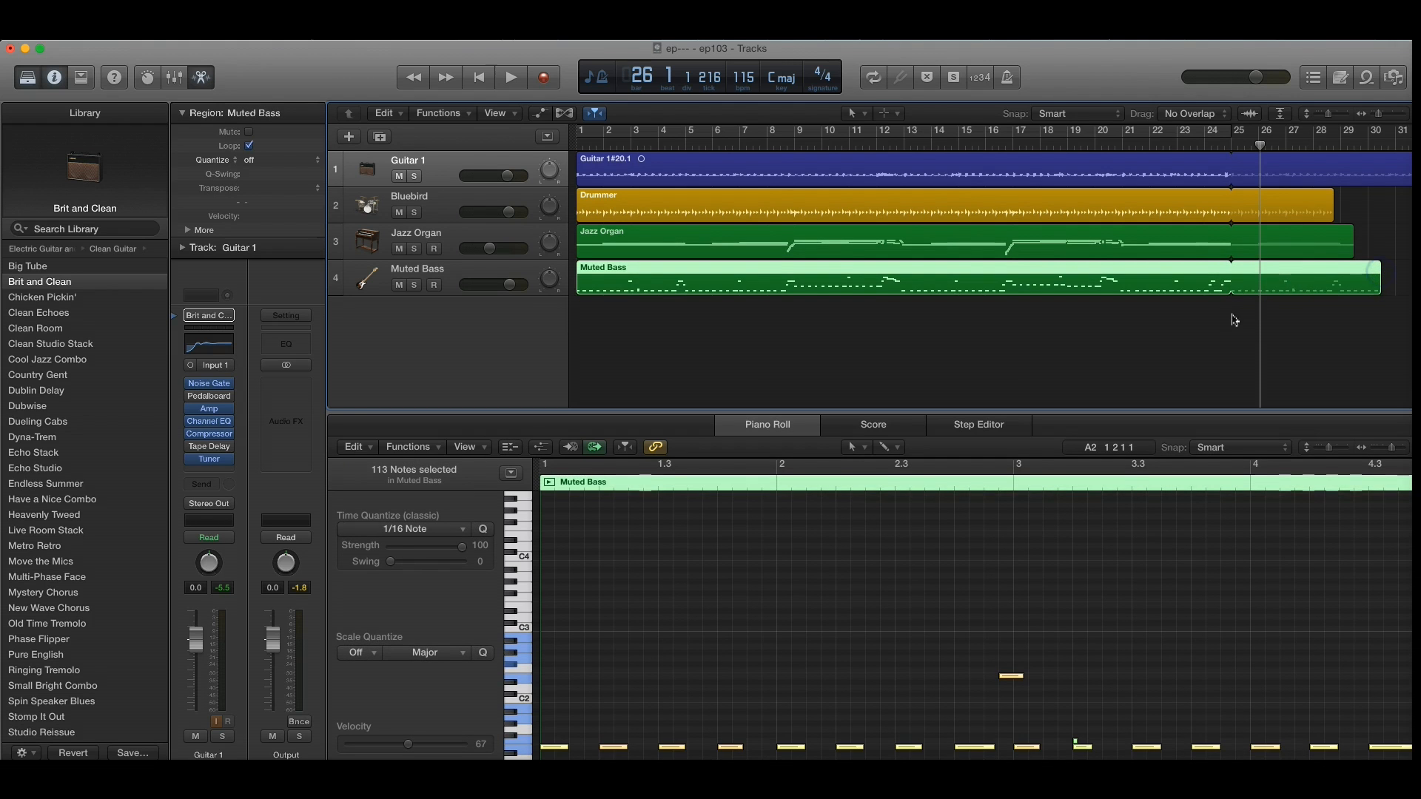
# Step: Play all the tracks from just before bar 24 across the loop point to just past bar 26, and stop
pyautogui.click(1203, 143)
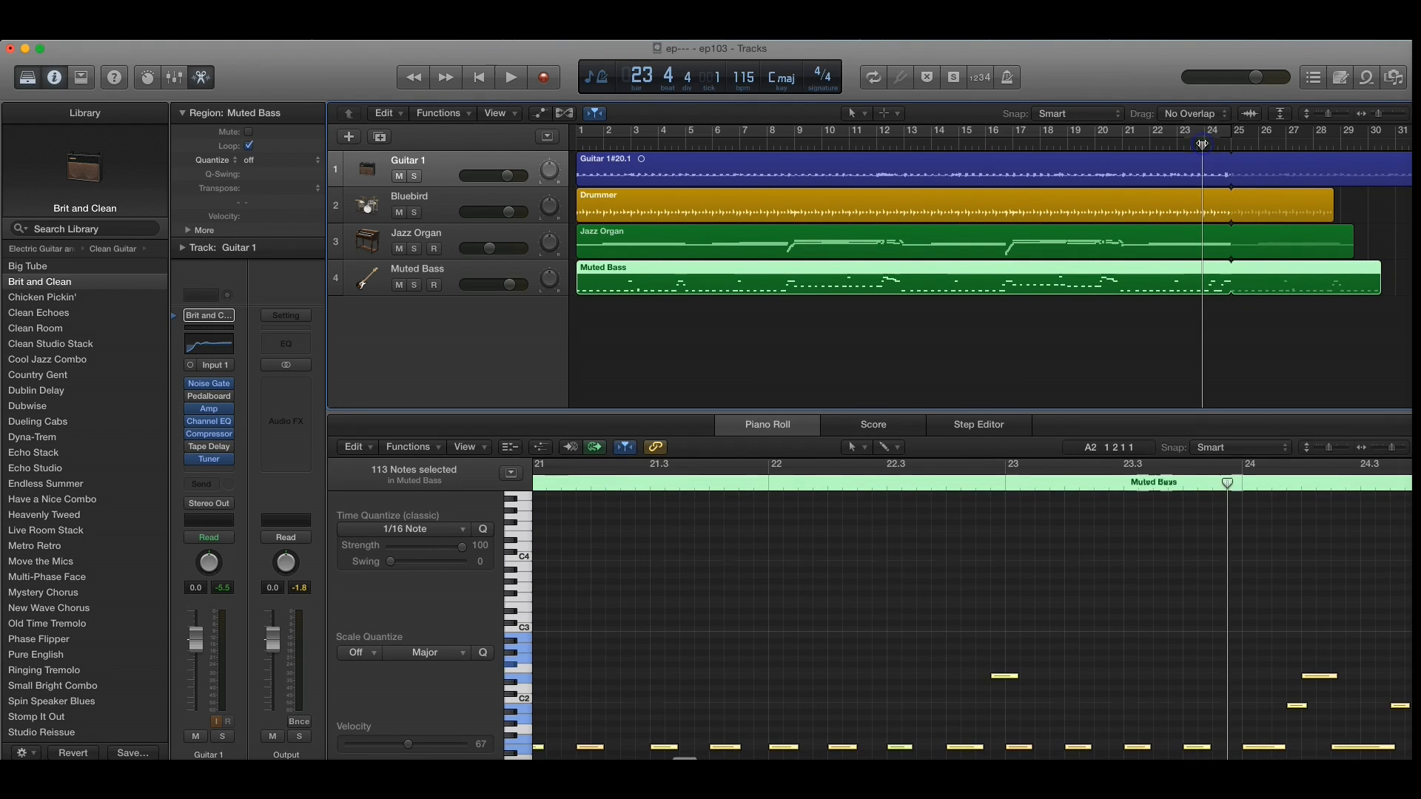
pyautogui.click(512, 78)
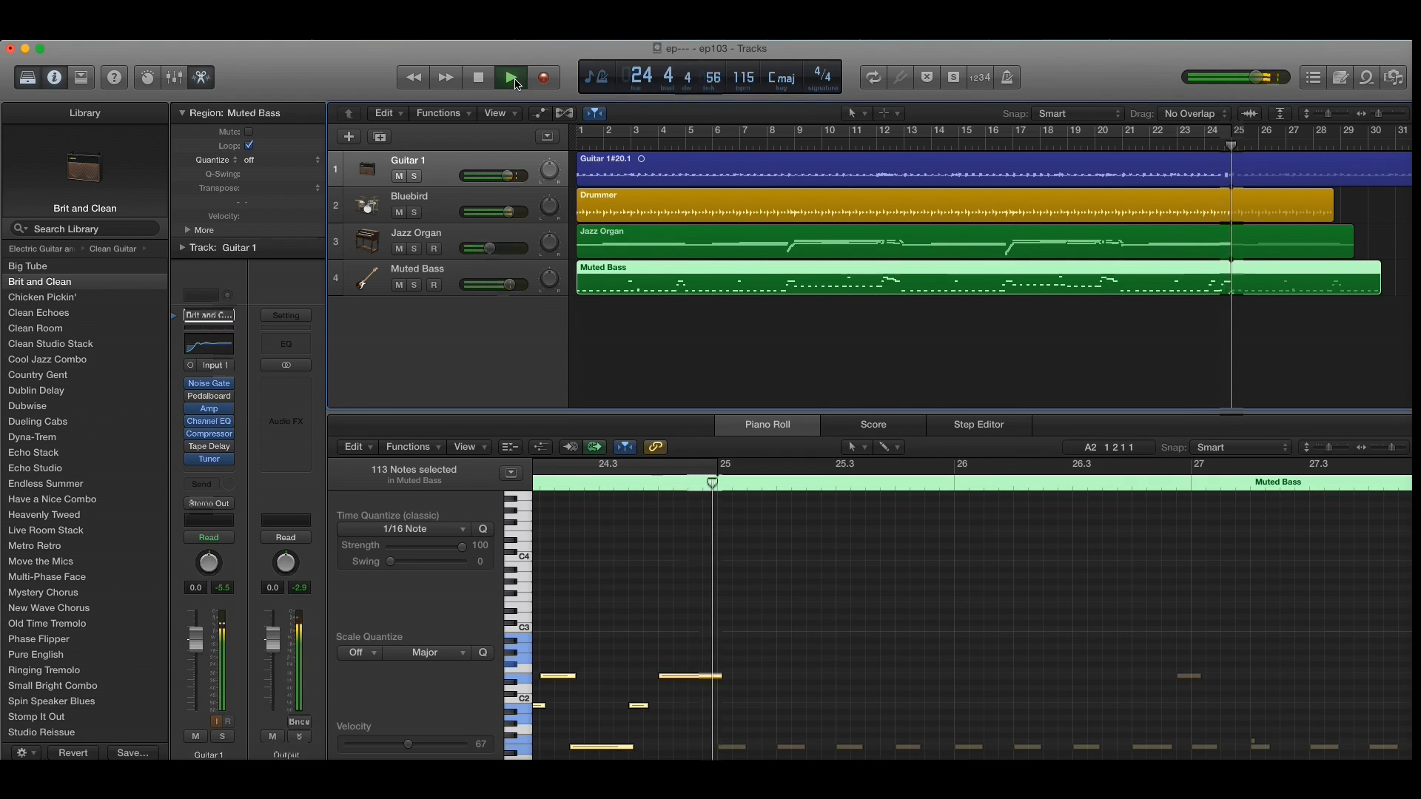
pyautogui.click(478, 77)
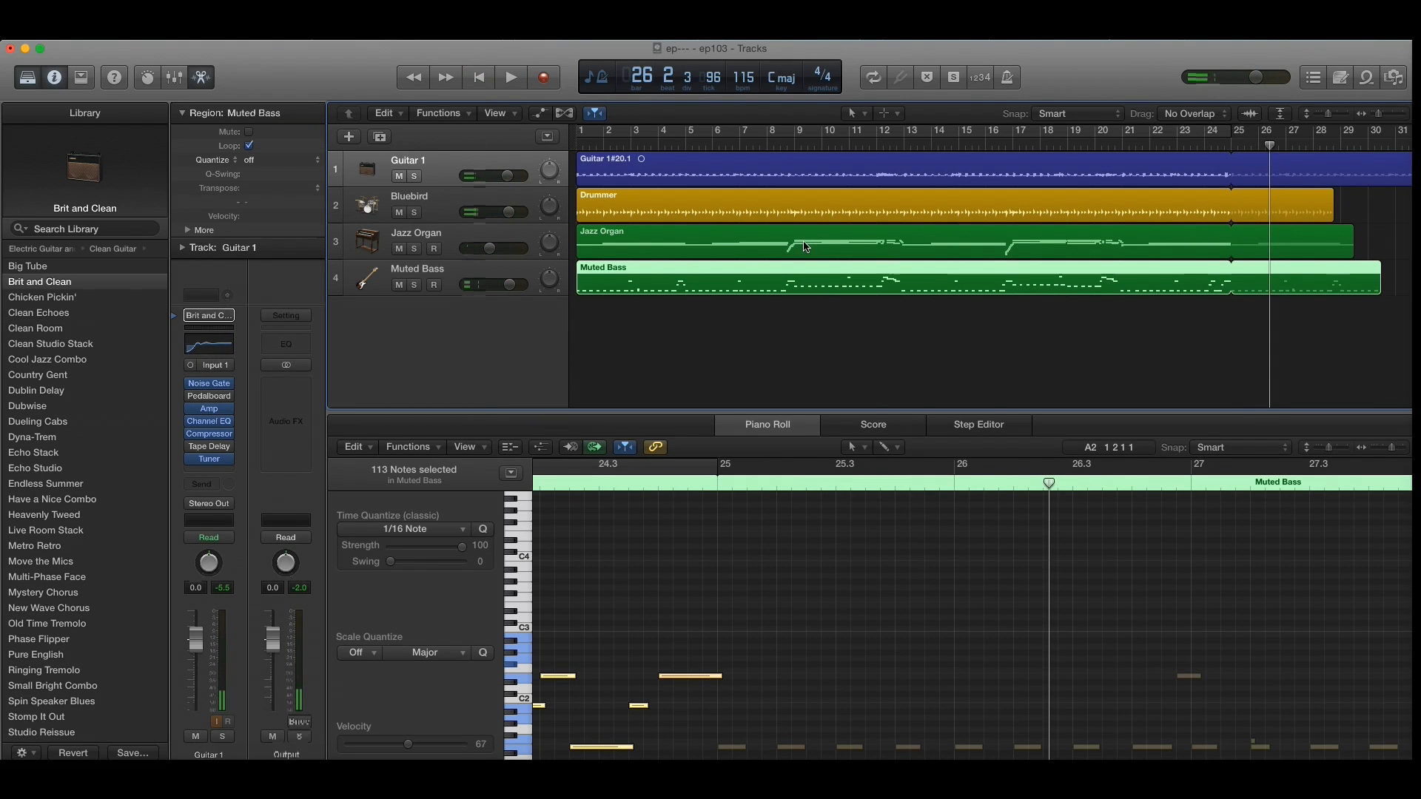
# Step: Turn on the cycle area from bar 1 and extend its end to bar 28
pyautogui.click(770, 131)
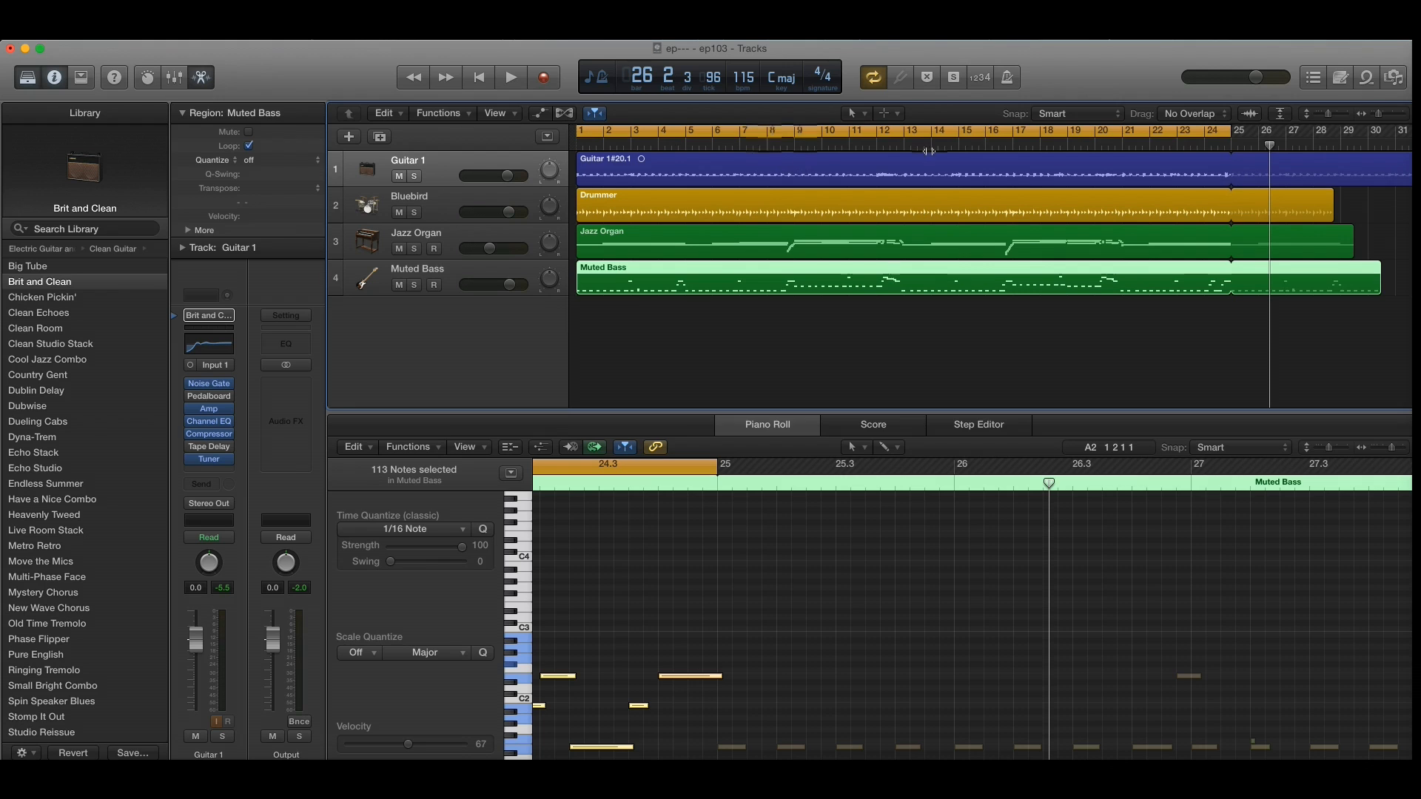
pyautogui.moveTo(1226, 129); pyautogui.dragTo(1313, 152)
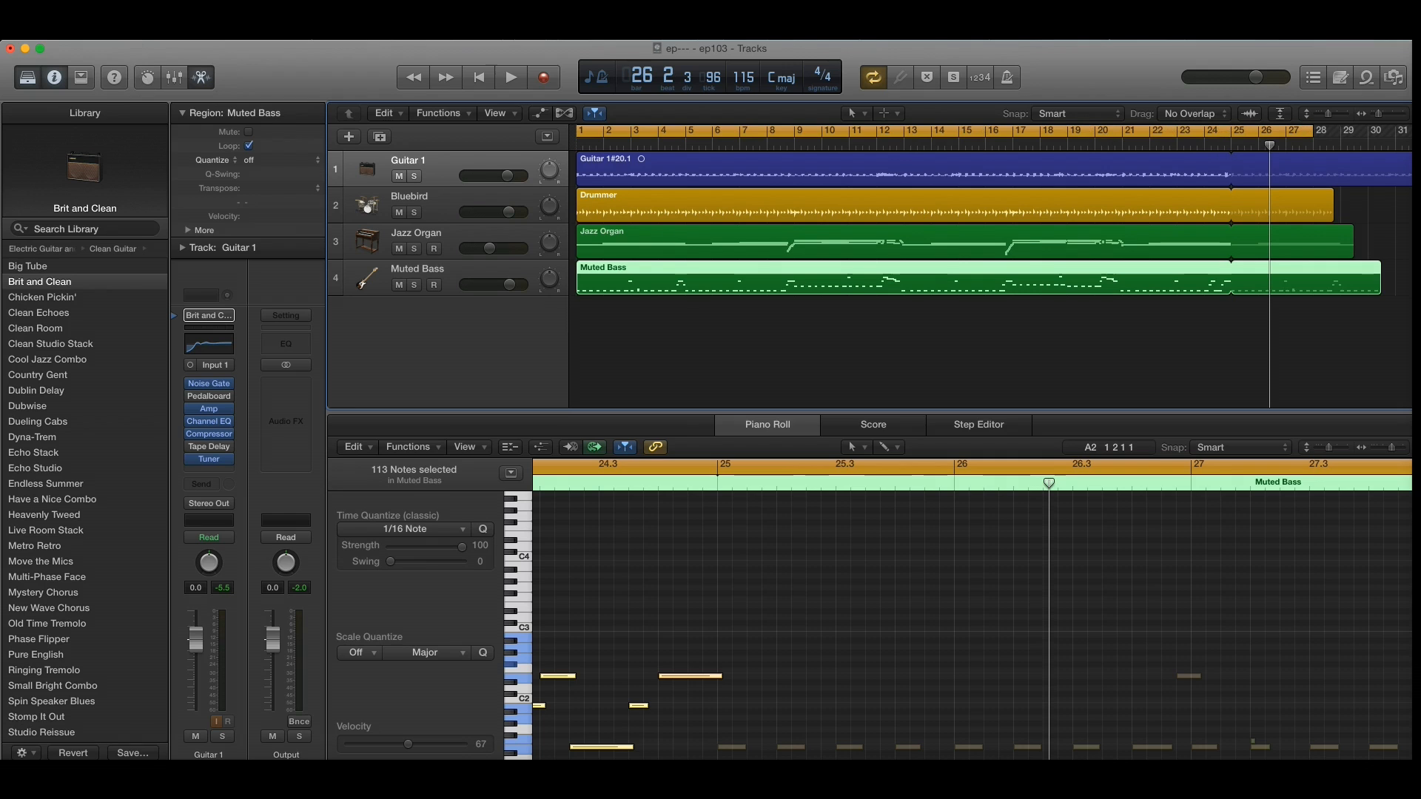
# Step: Start bouncing the project section and bring up the MP3 destination's encoding settings
pyautogui.click(121, 33)
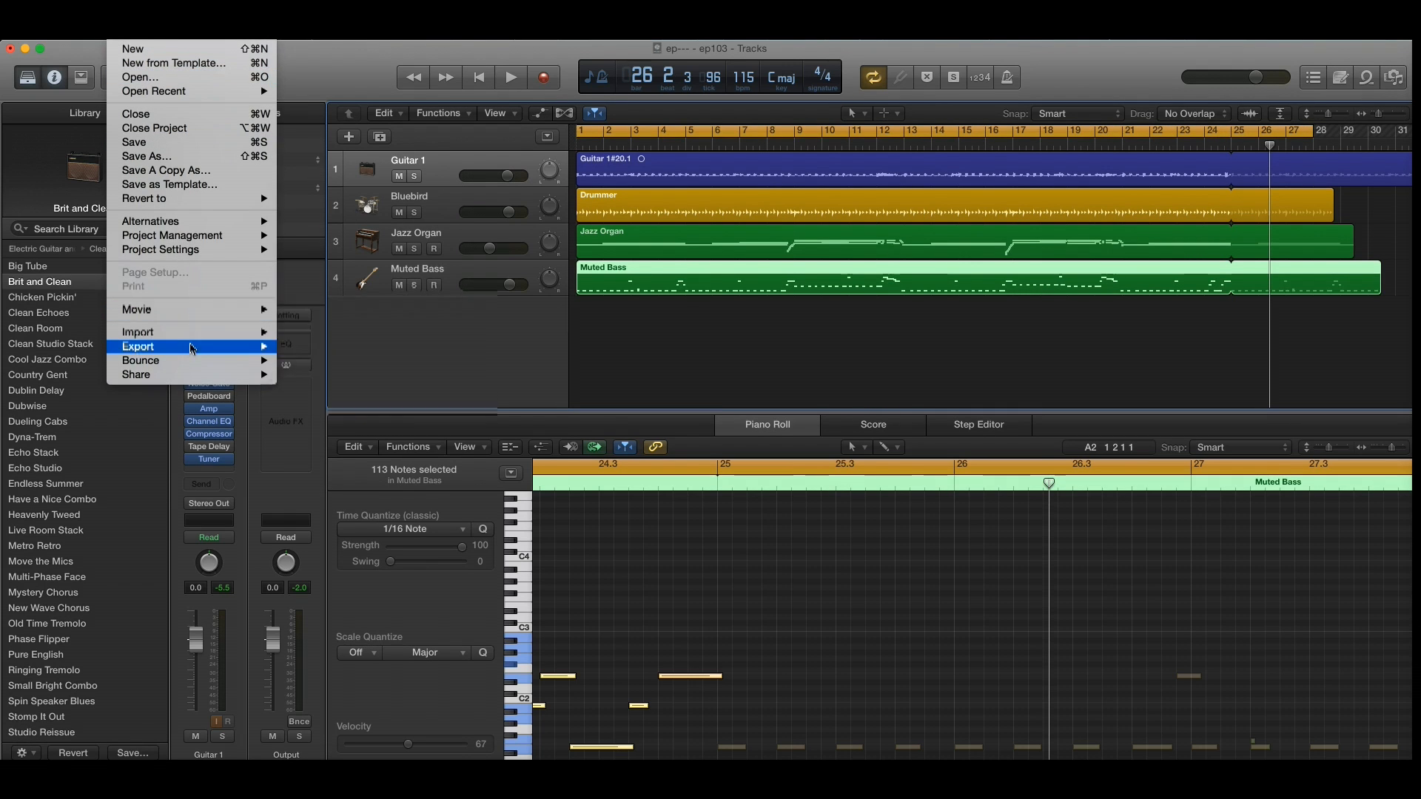
pyautogui.moveTo(192, 364)
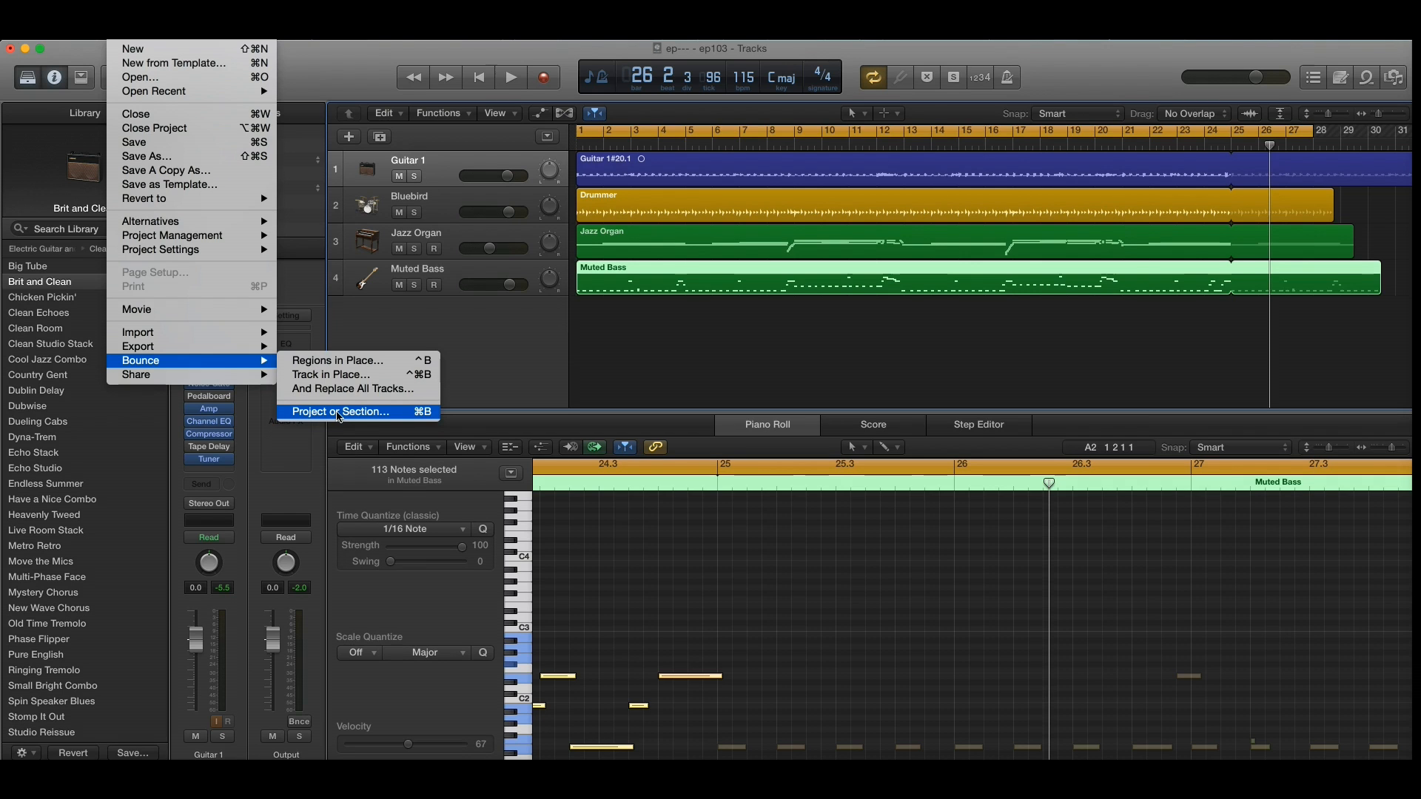
pyautogui.click(338, 413)
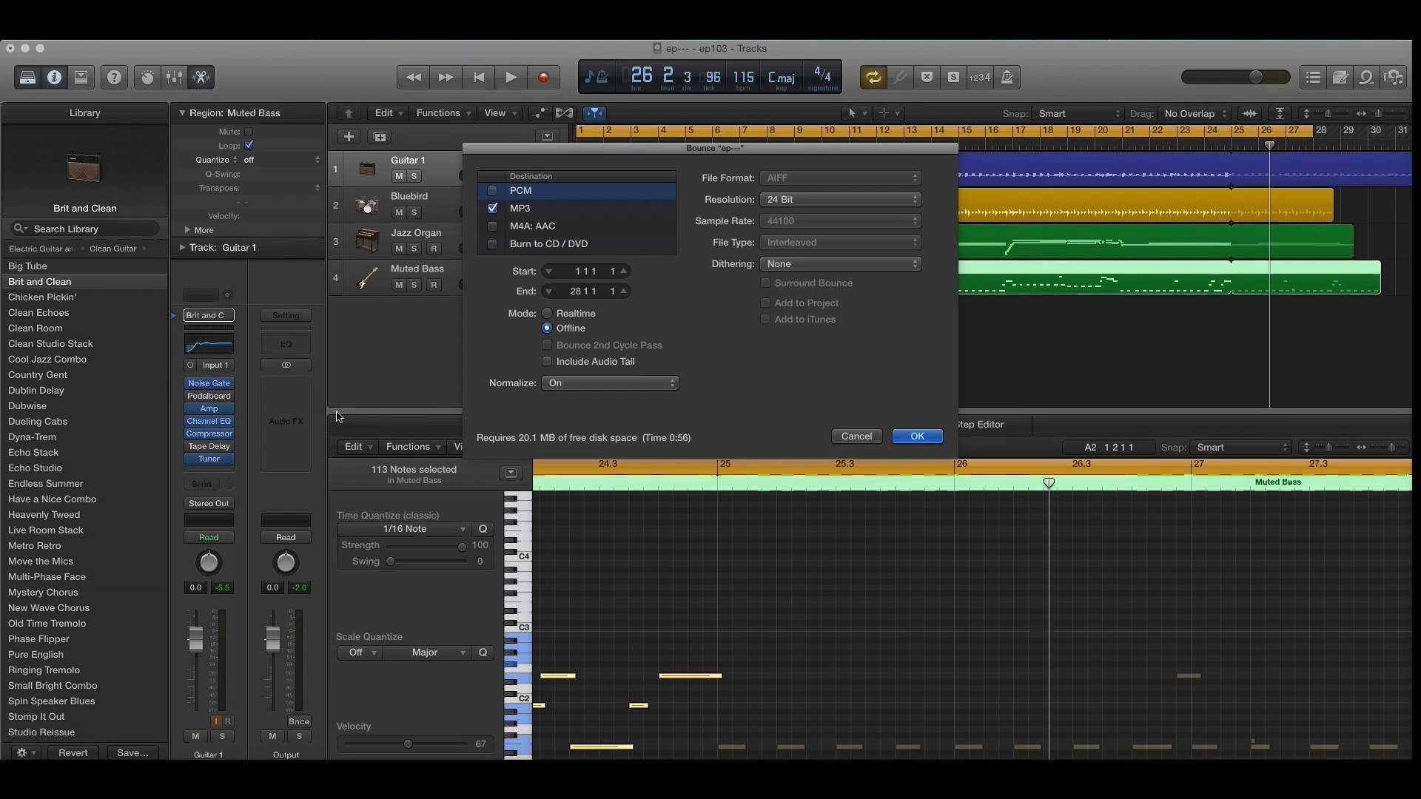
pyautogui.click(557, 211)
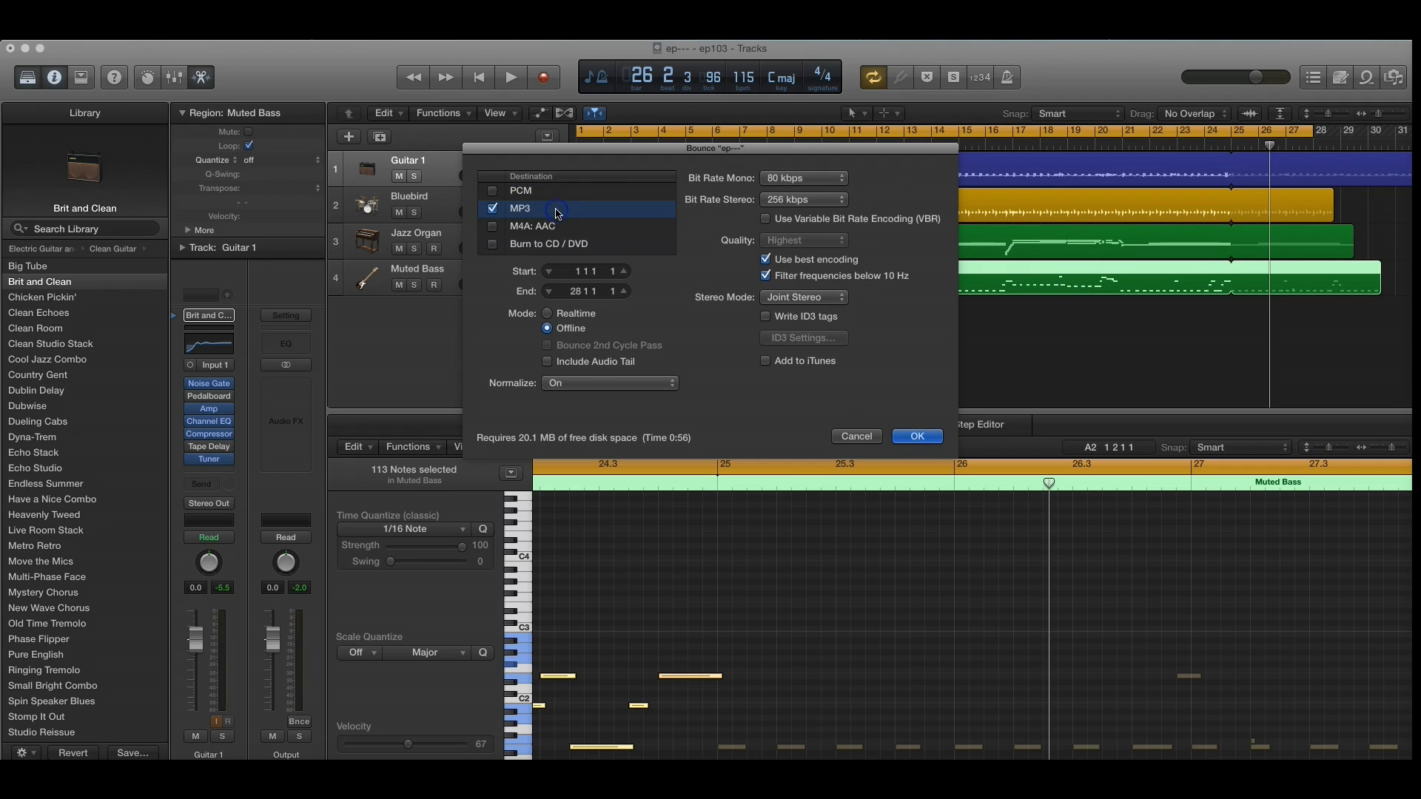